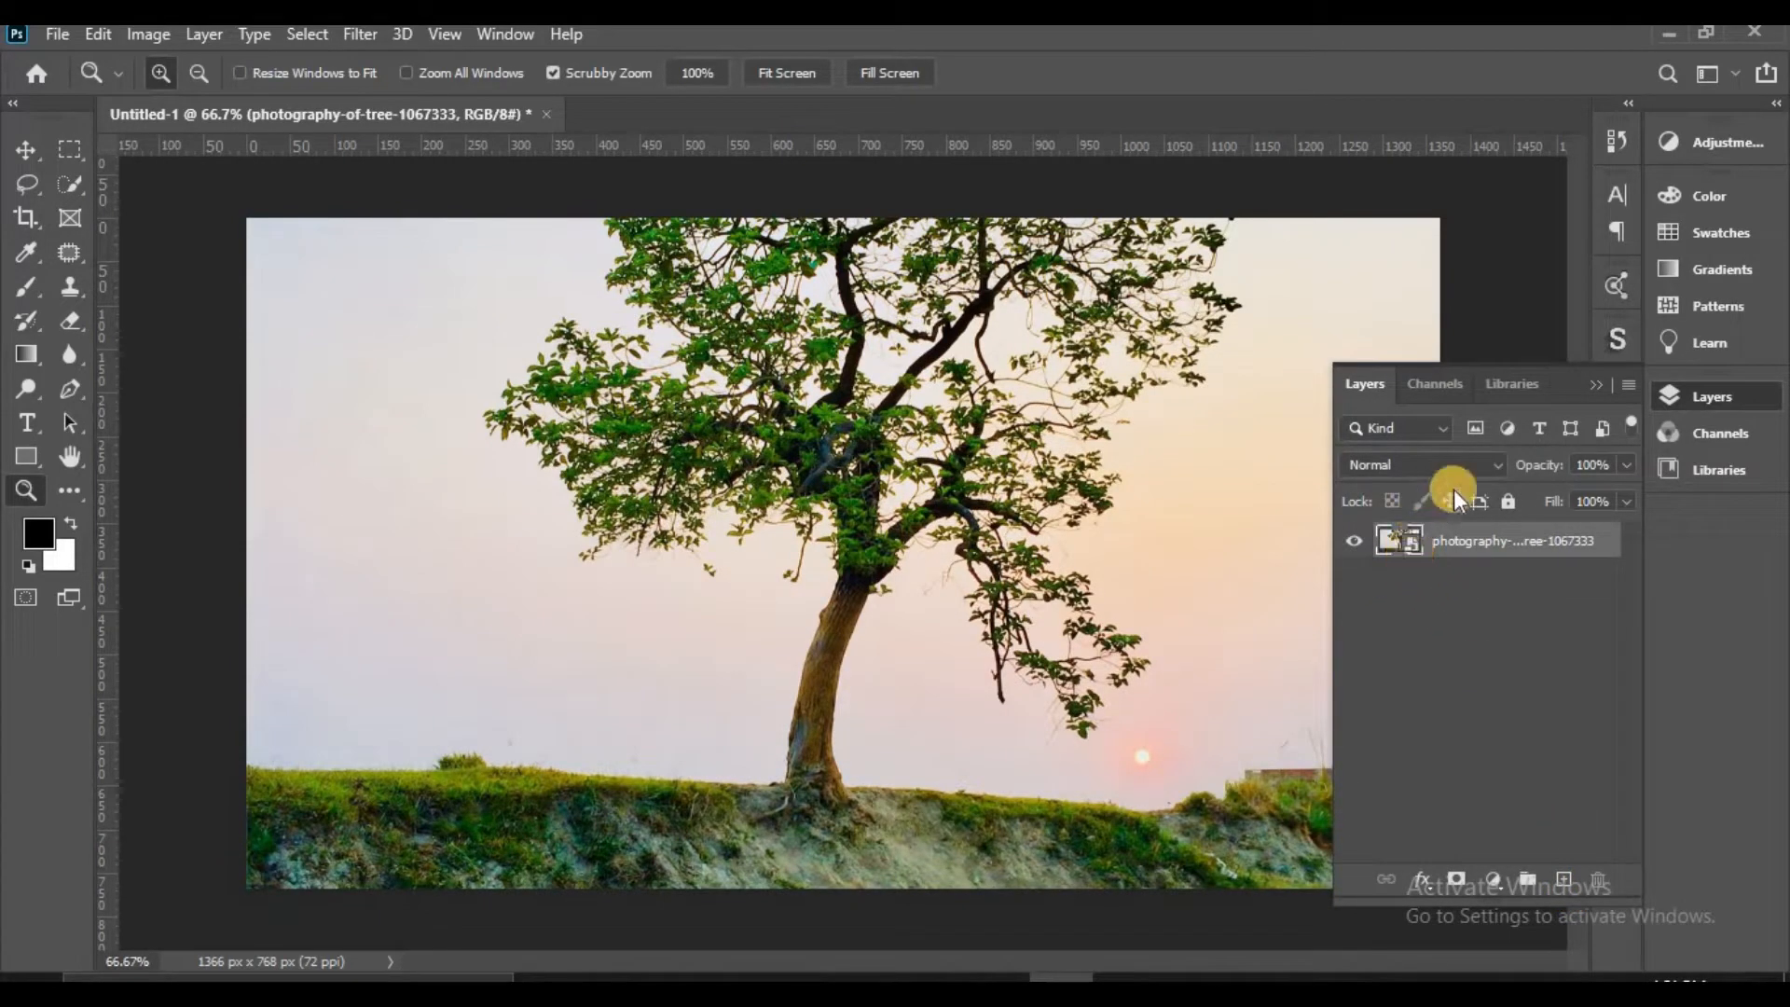
Compare the Red, Green and Blue channels by hiding and showing each one in turn
{"action": "left_click", "coordinate": [1734, 448]}
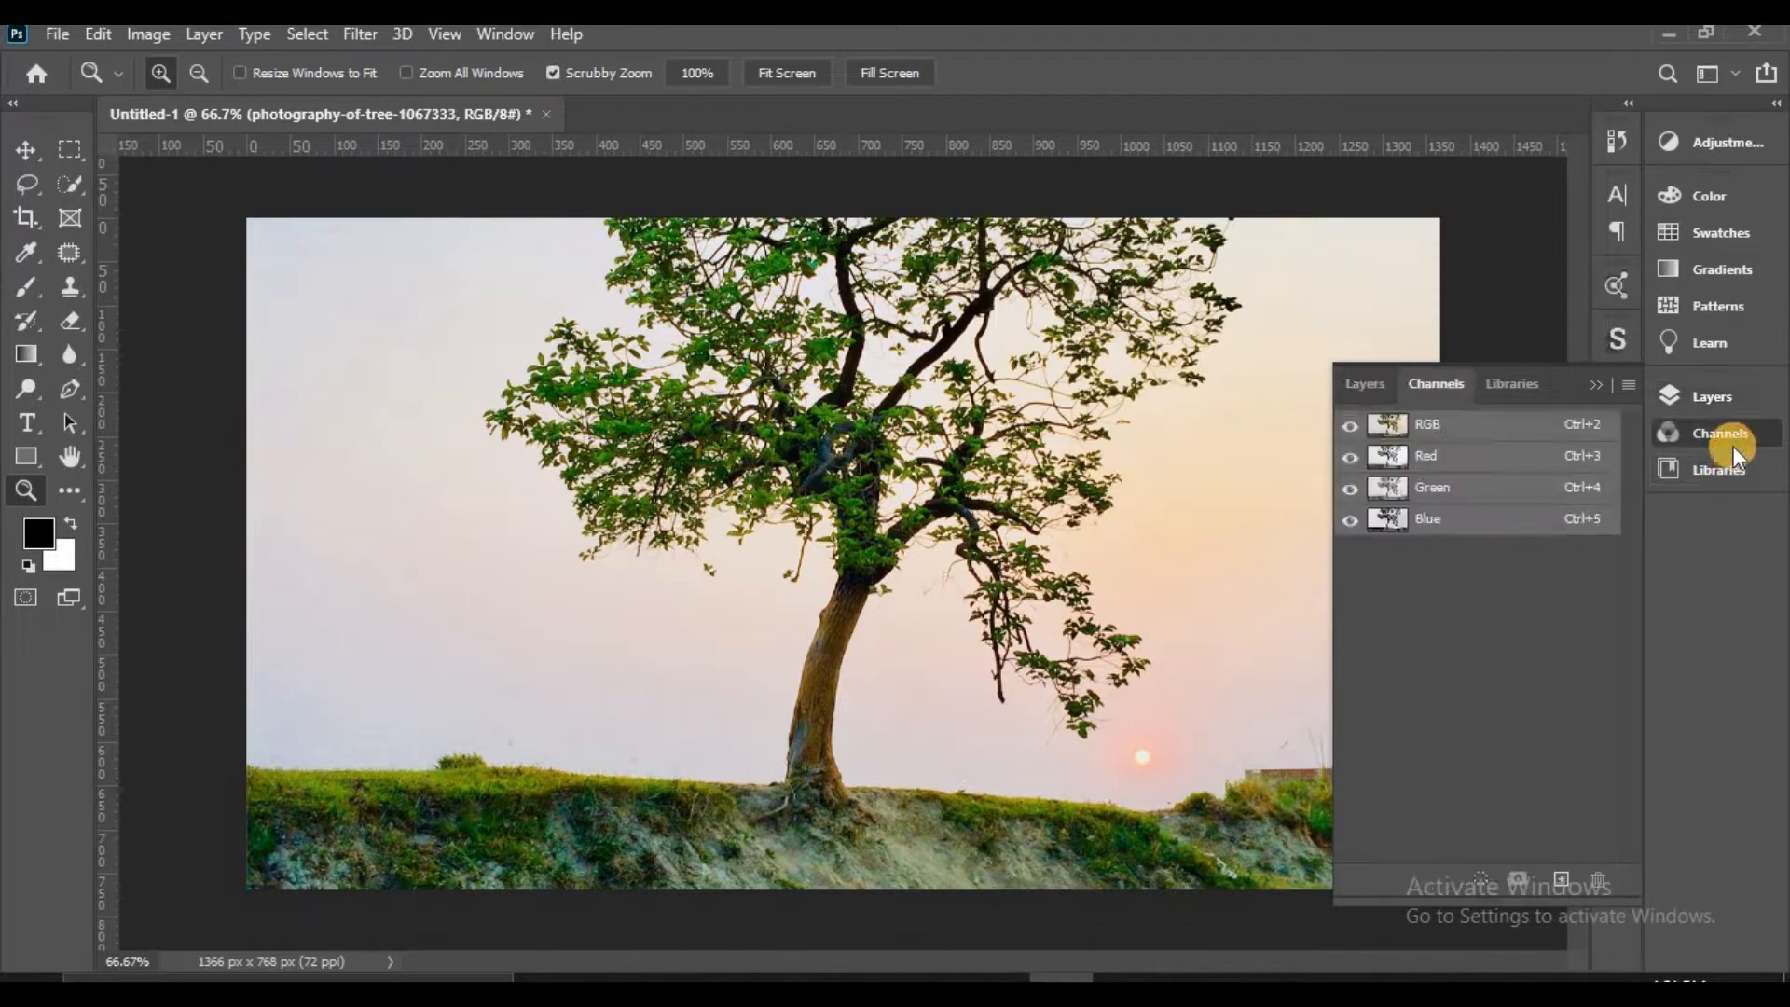
{"action": "left_click", "coordinate": [1351, 457]}
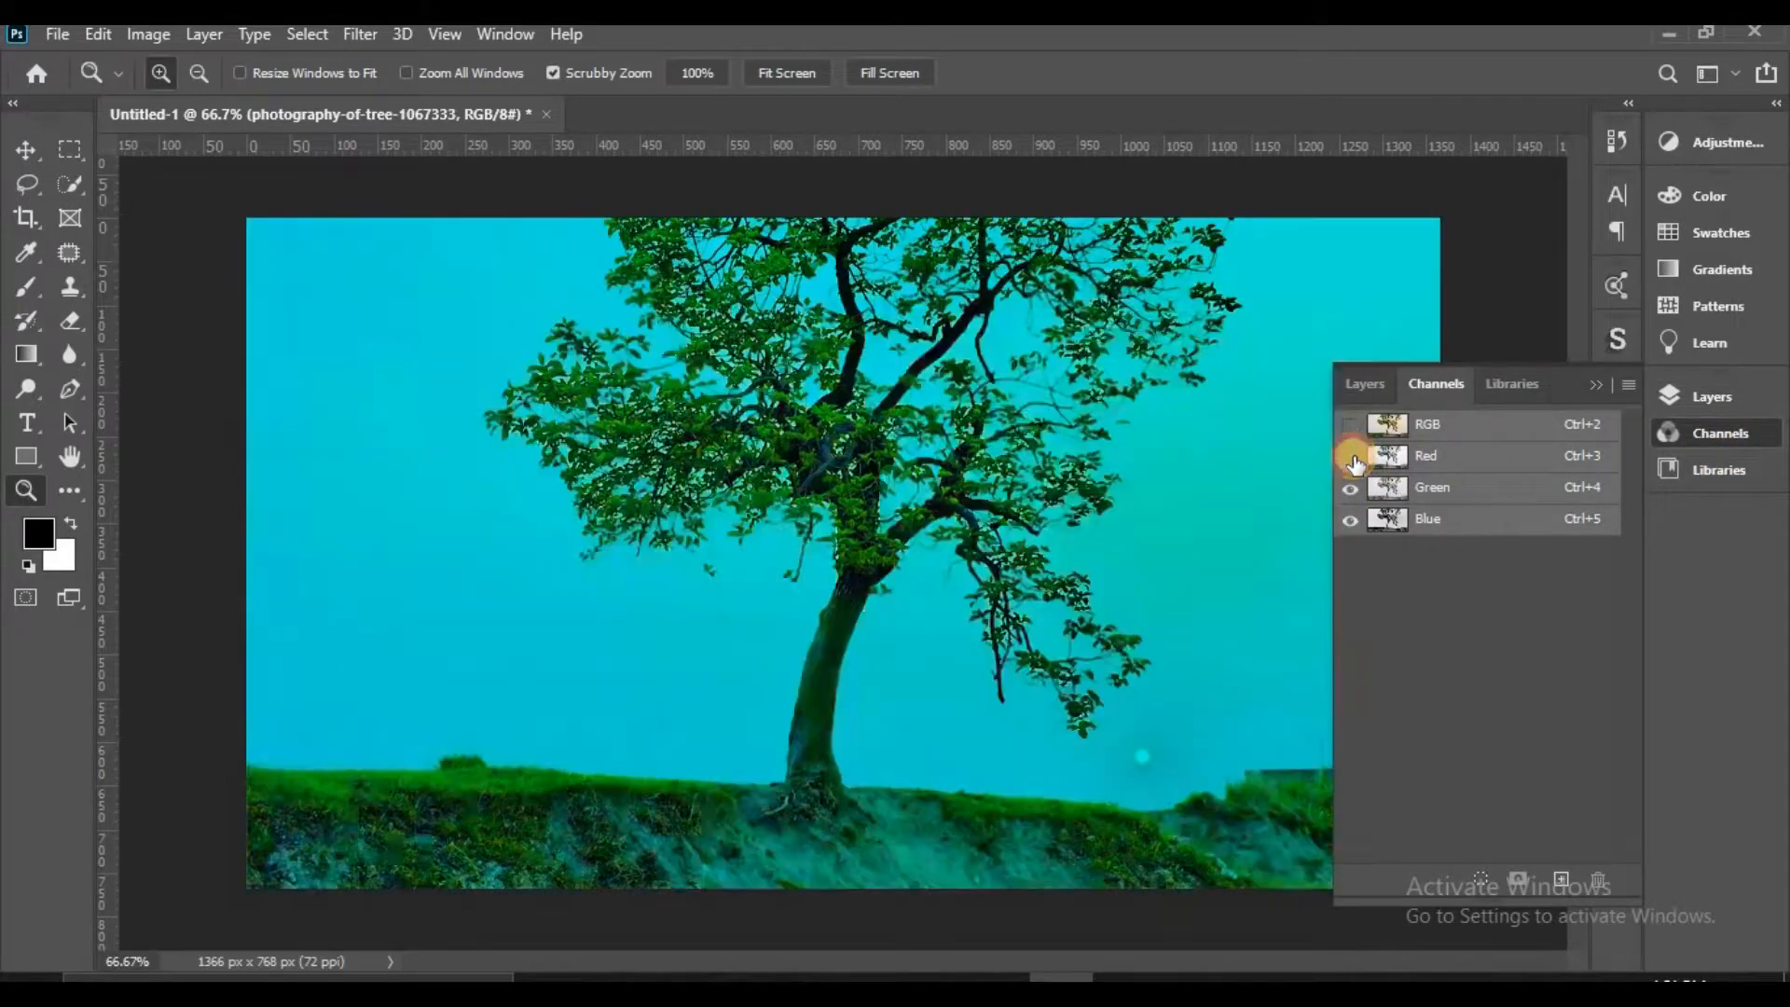
{"action": "left_click", "coordinate": [1351, 457]}
{"action": "left_click", "coordinate": [1351, 488]}
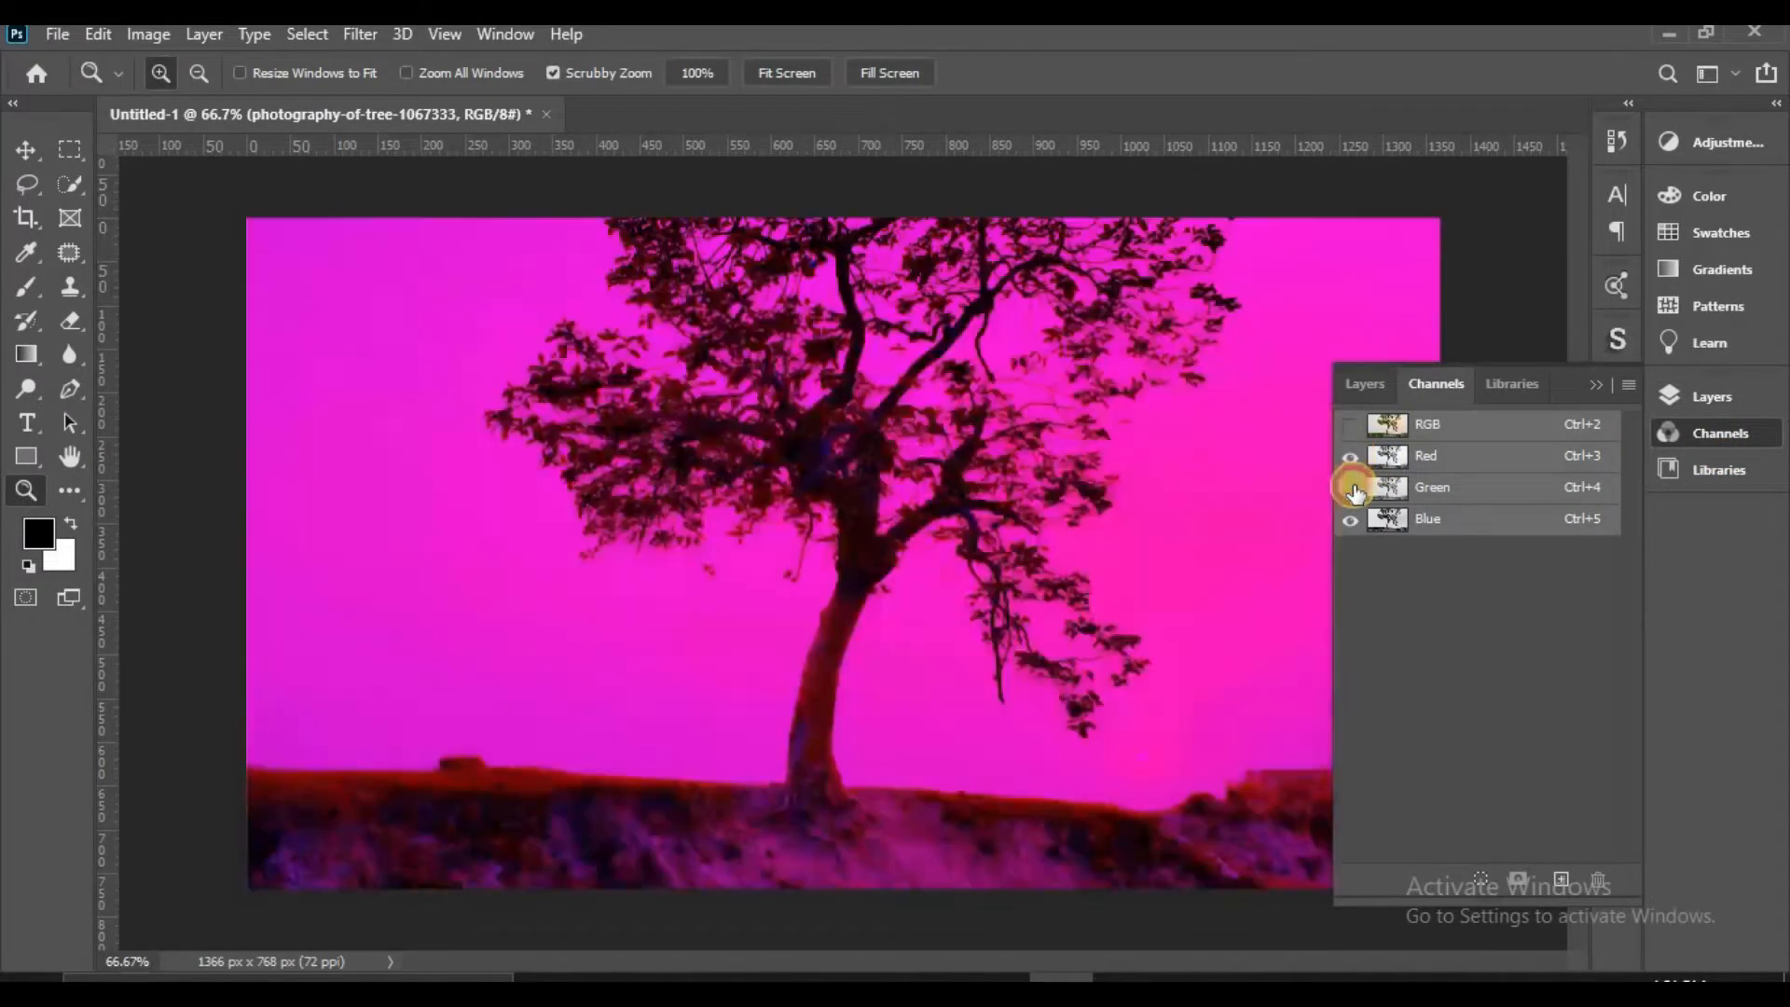
{"action": "left_click", "coordinate": [1351, 488]}
{"action": "left_click", "coordinate": [1350, 457]}
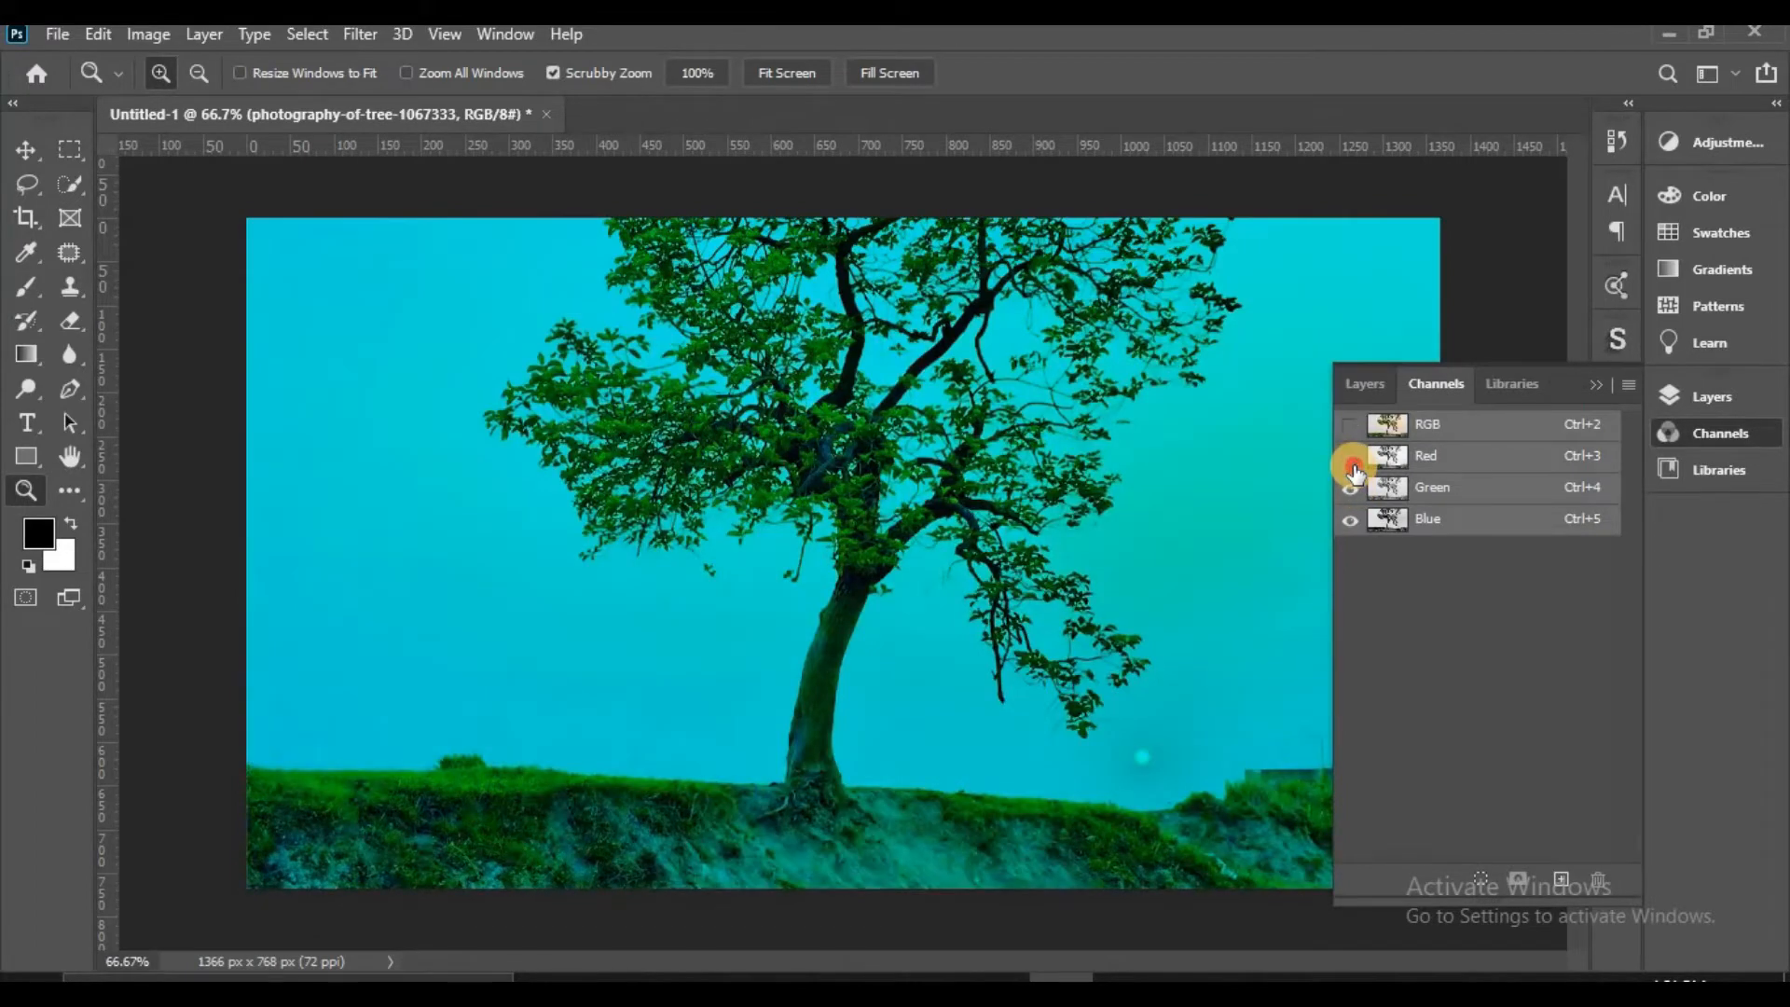
{"action": "left_click", "coordinate": [1351, 457]}
{"action": "left_click", "coordinate": [1351, 520]}
{"action": "left_click", "coordinate": [1351, 519]}
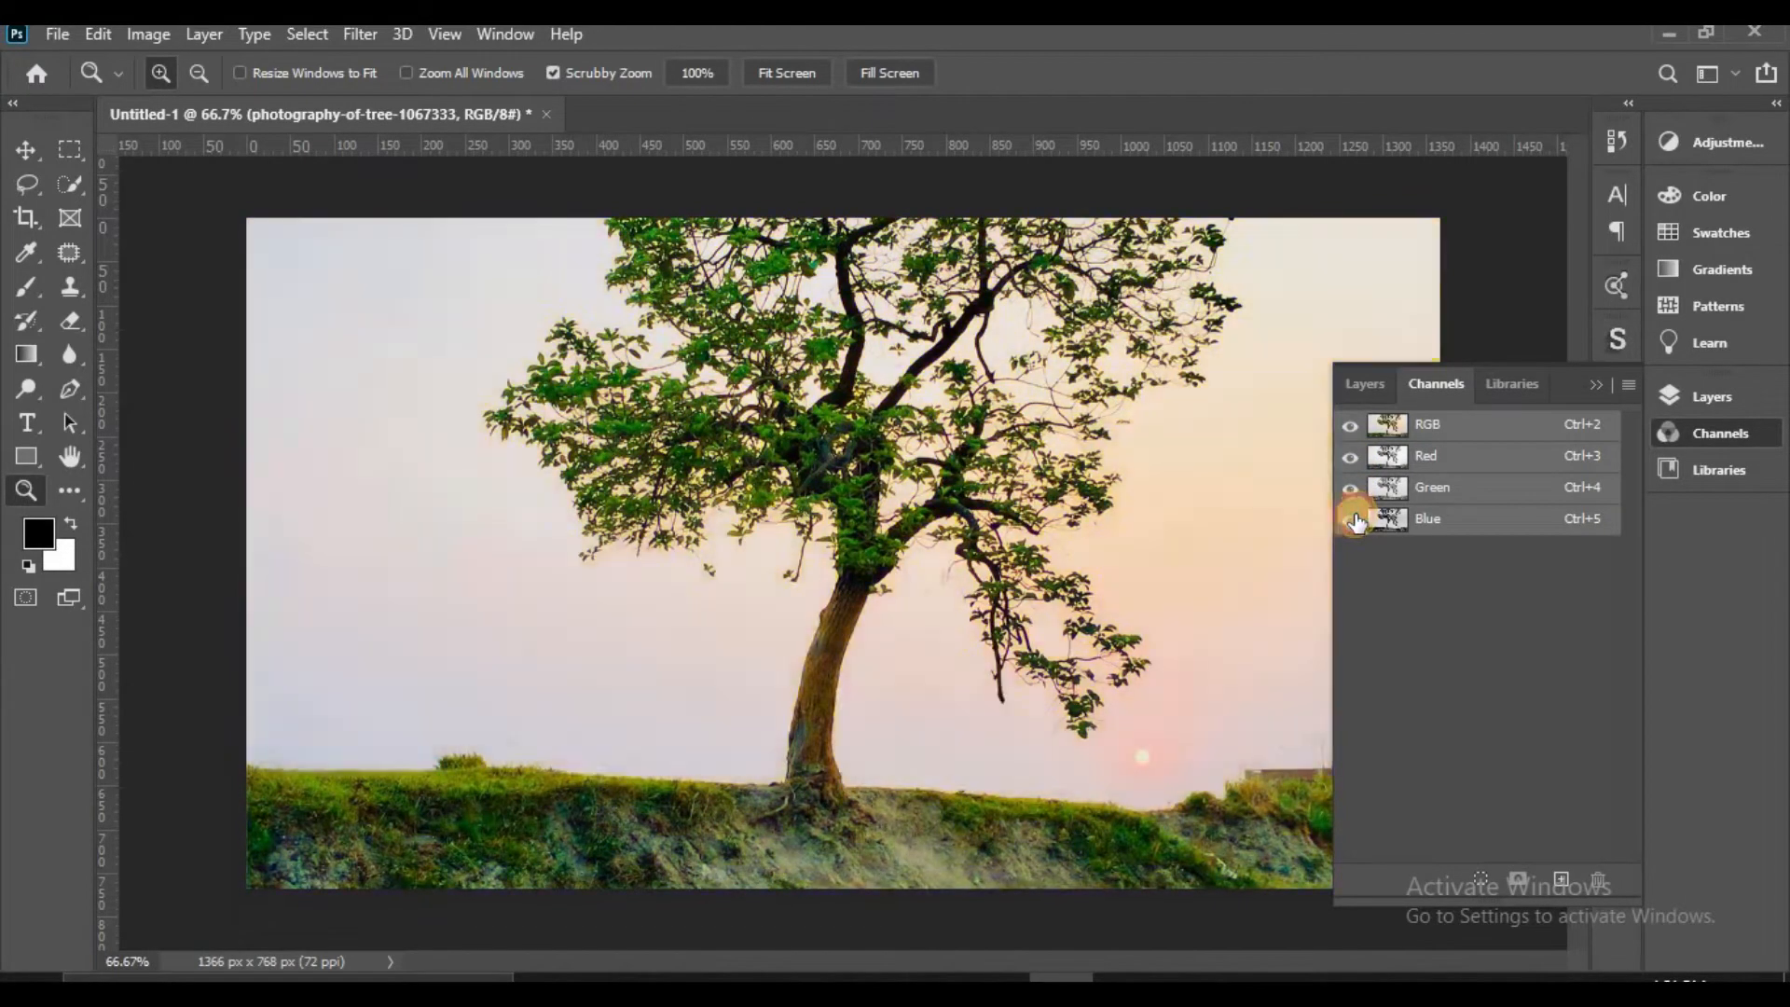
Isolate the Blue channel and save a selection loaded from it as a new alpha channel
{"action": "left_click", "coordinate": [1351, 486]}
{"action": "left_click", "coordinate": [1351, 457]}
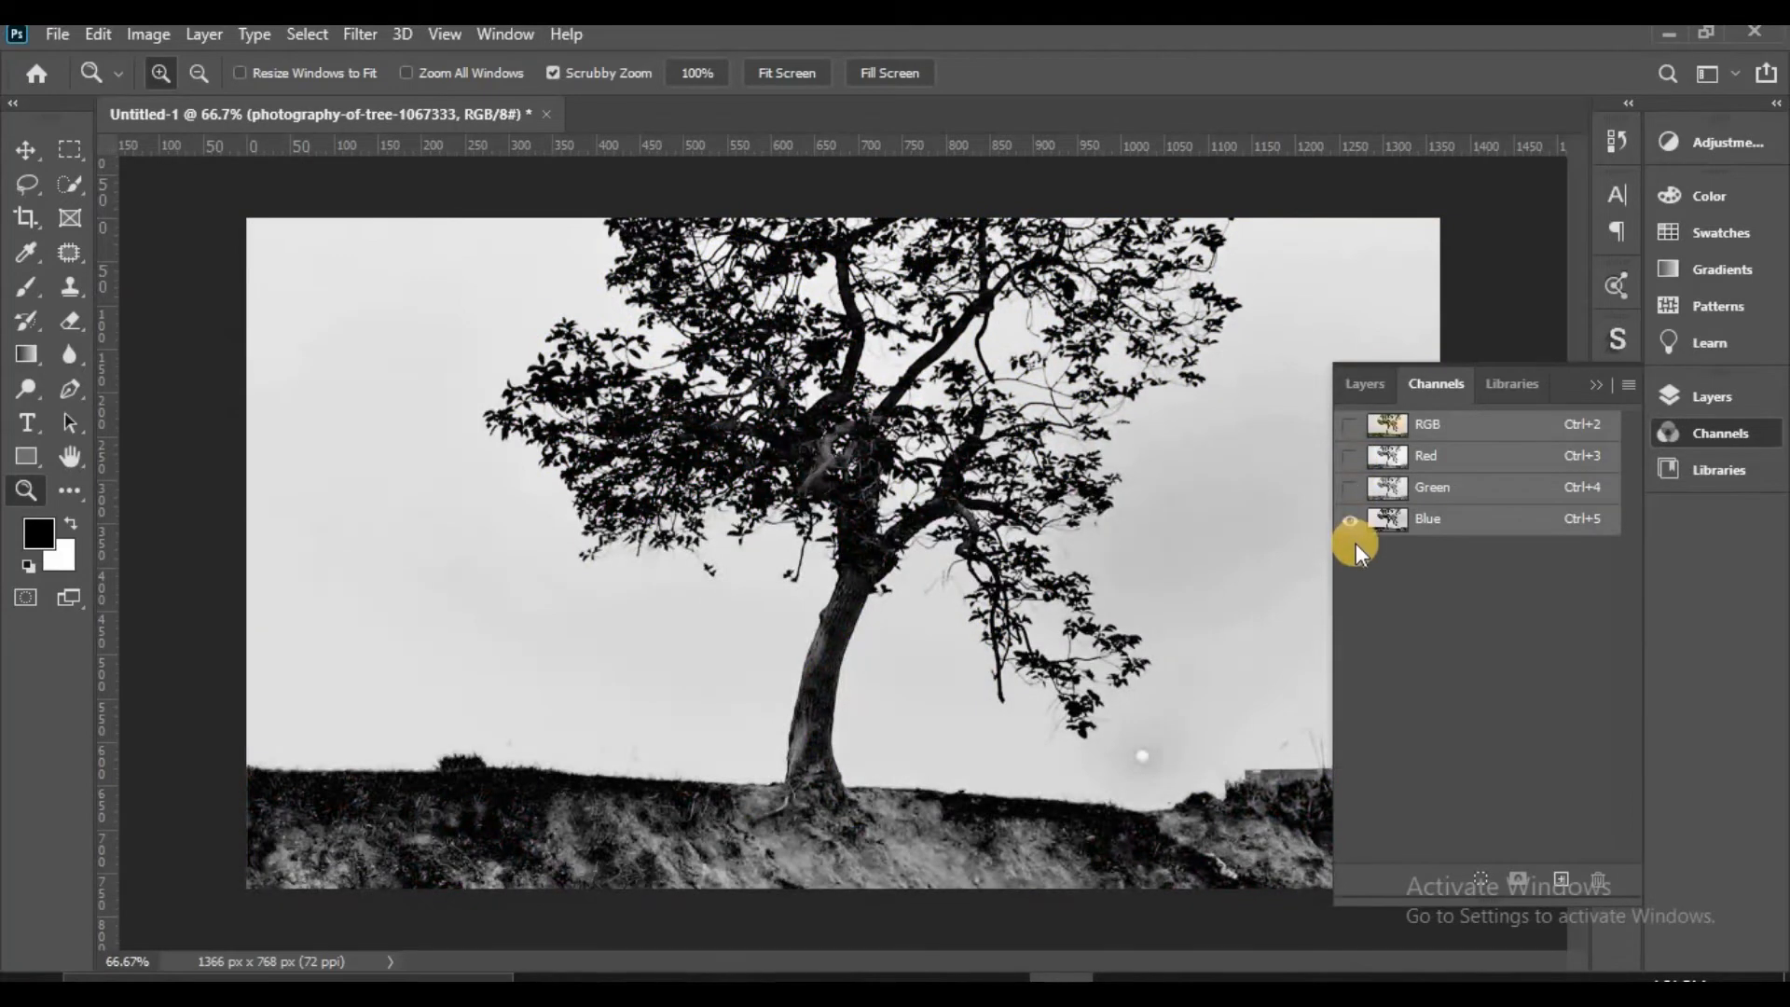
{"action": "left_click", "coordinate": [1351, 519]}
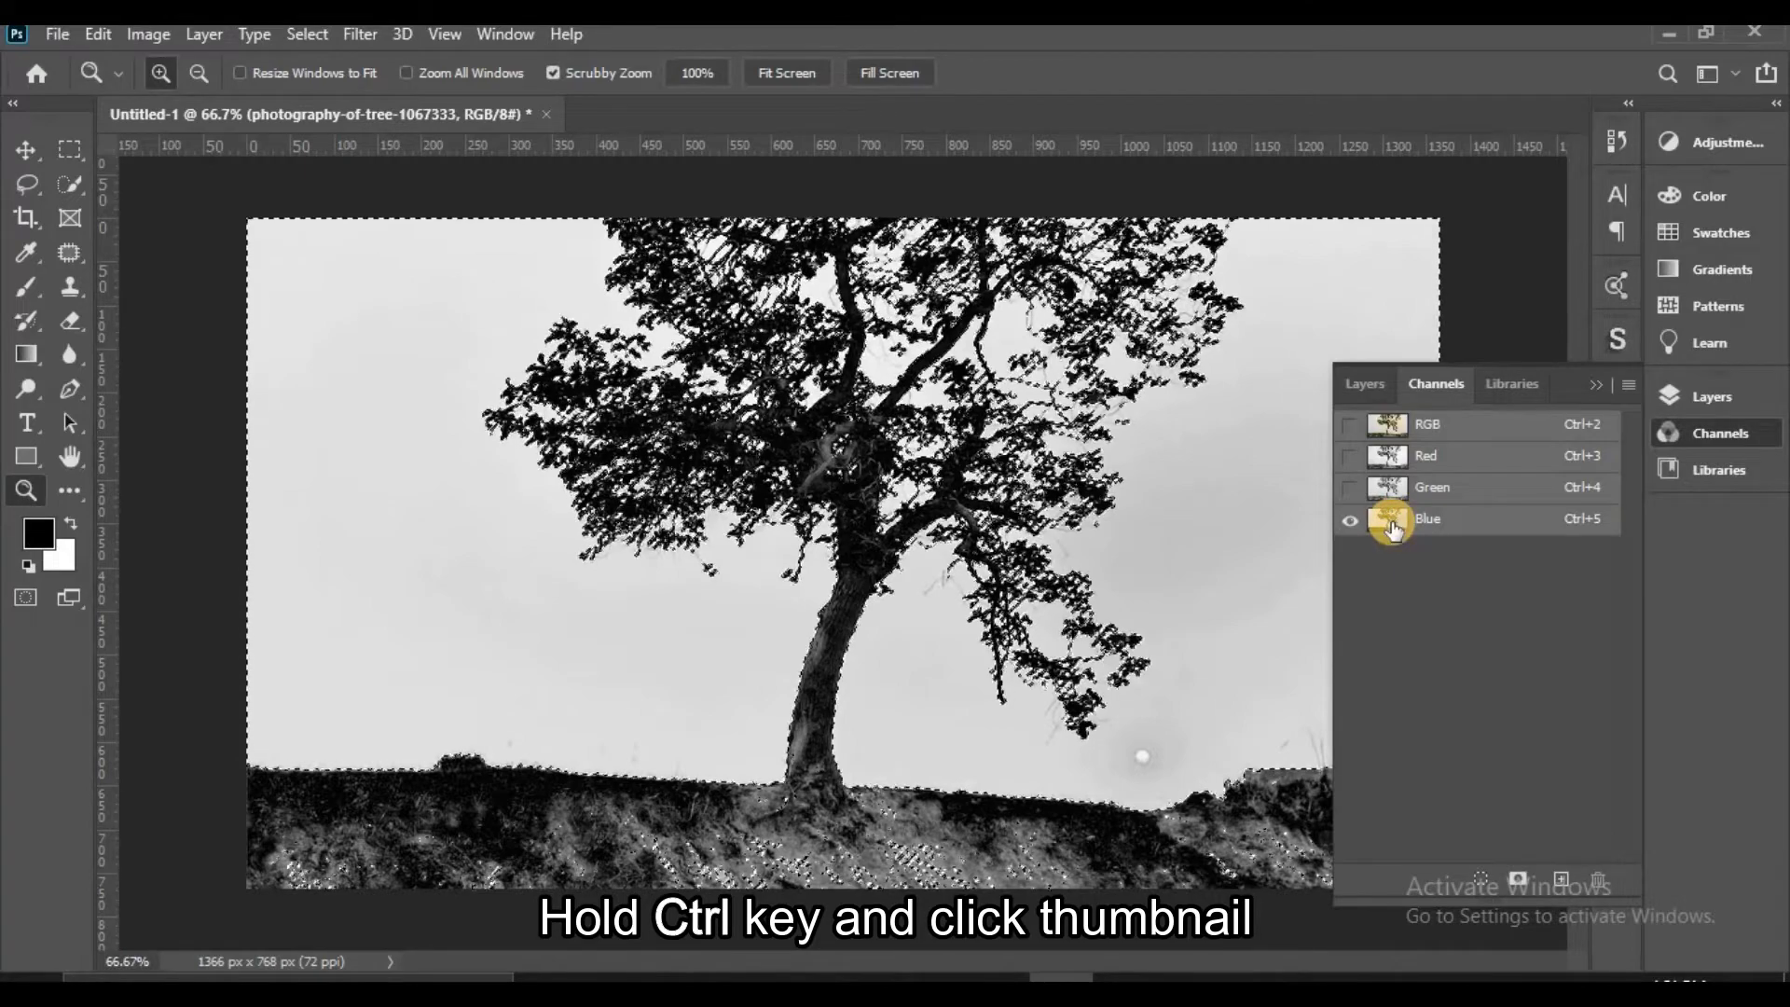
{"action": "left_click", "coordinate": [1520, 879]}
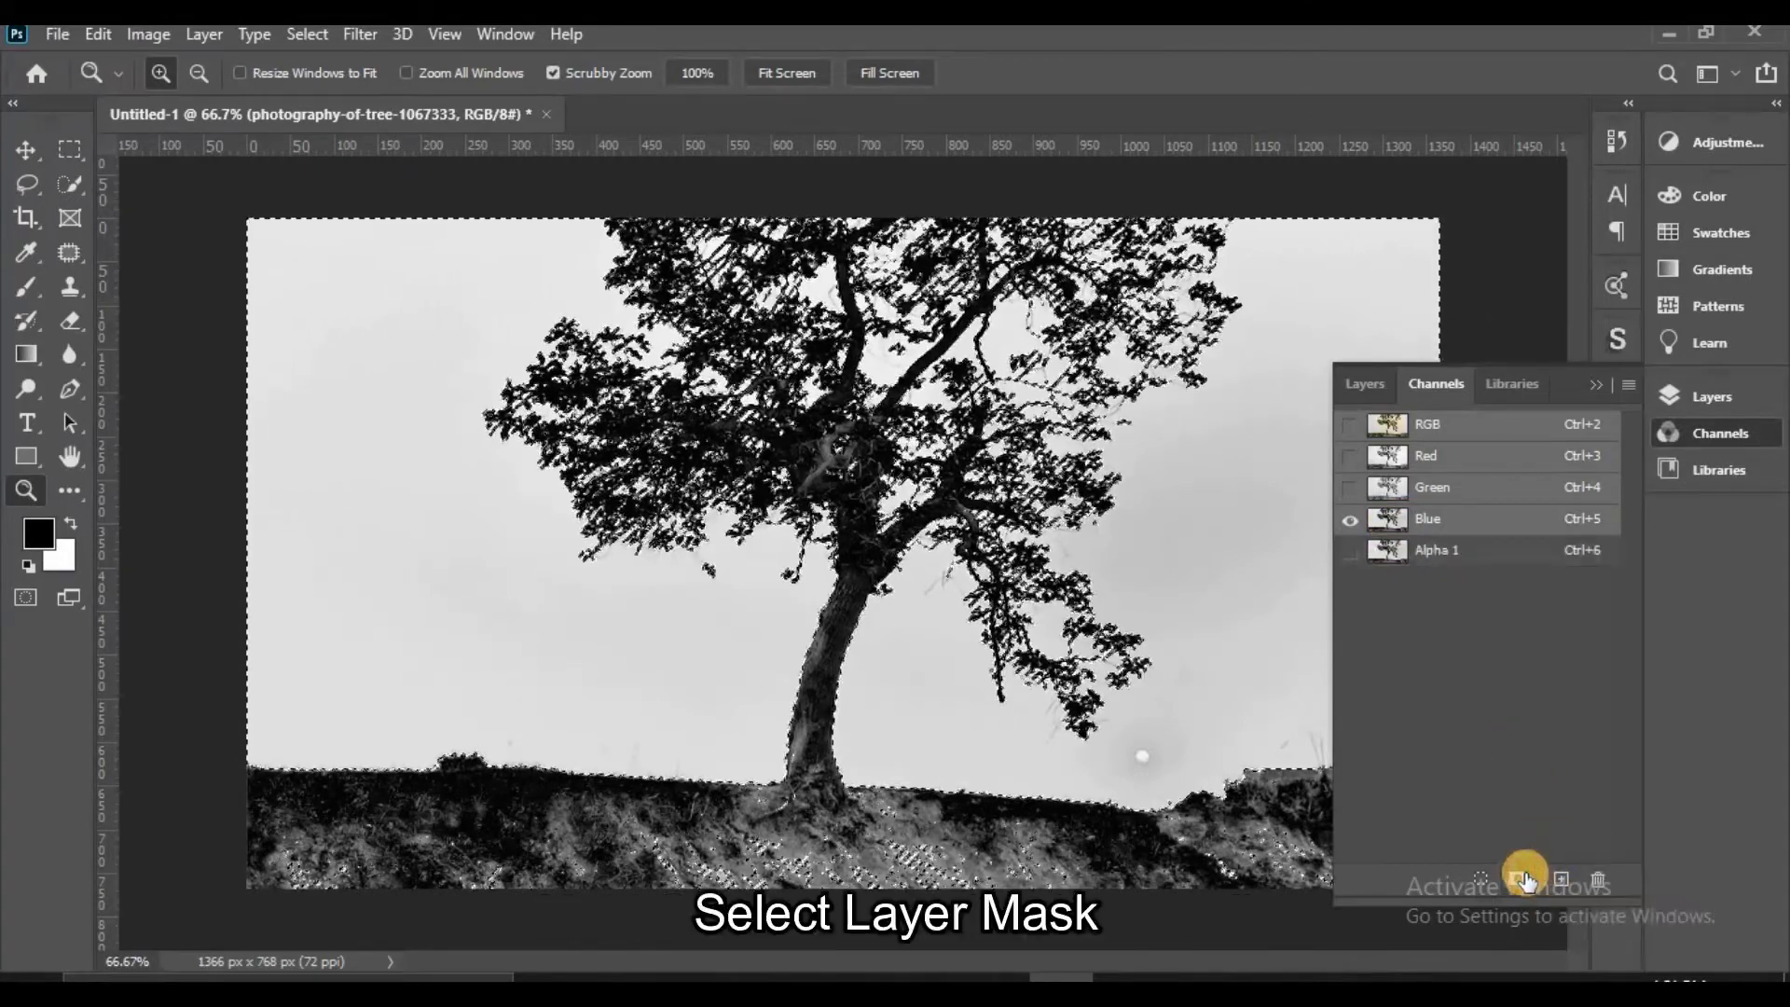
Make Alpha 1 the only visible, active channel and clear the selection
{"action": "left_click", "coordinate": [1349, 549]}
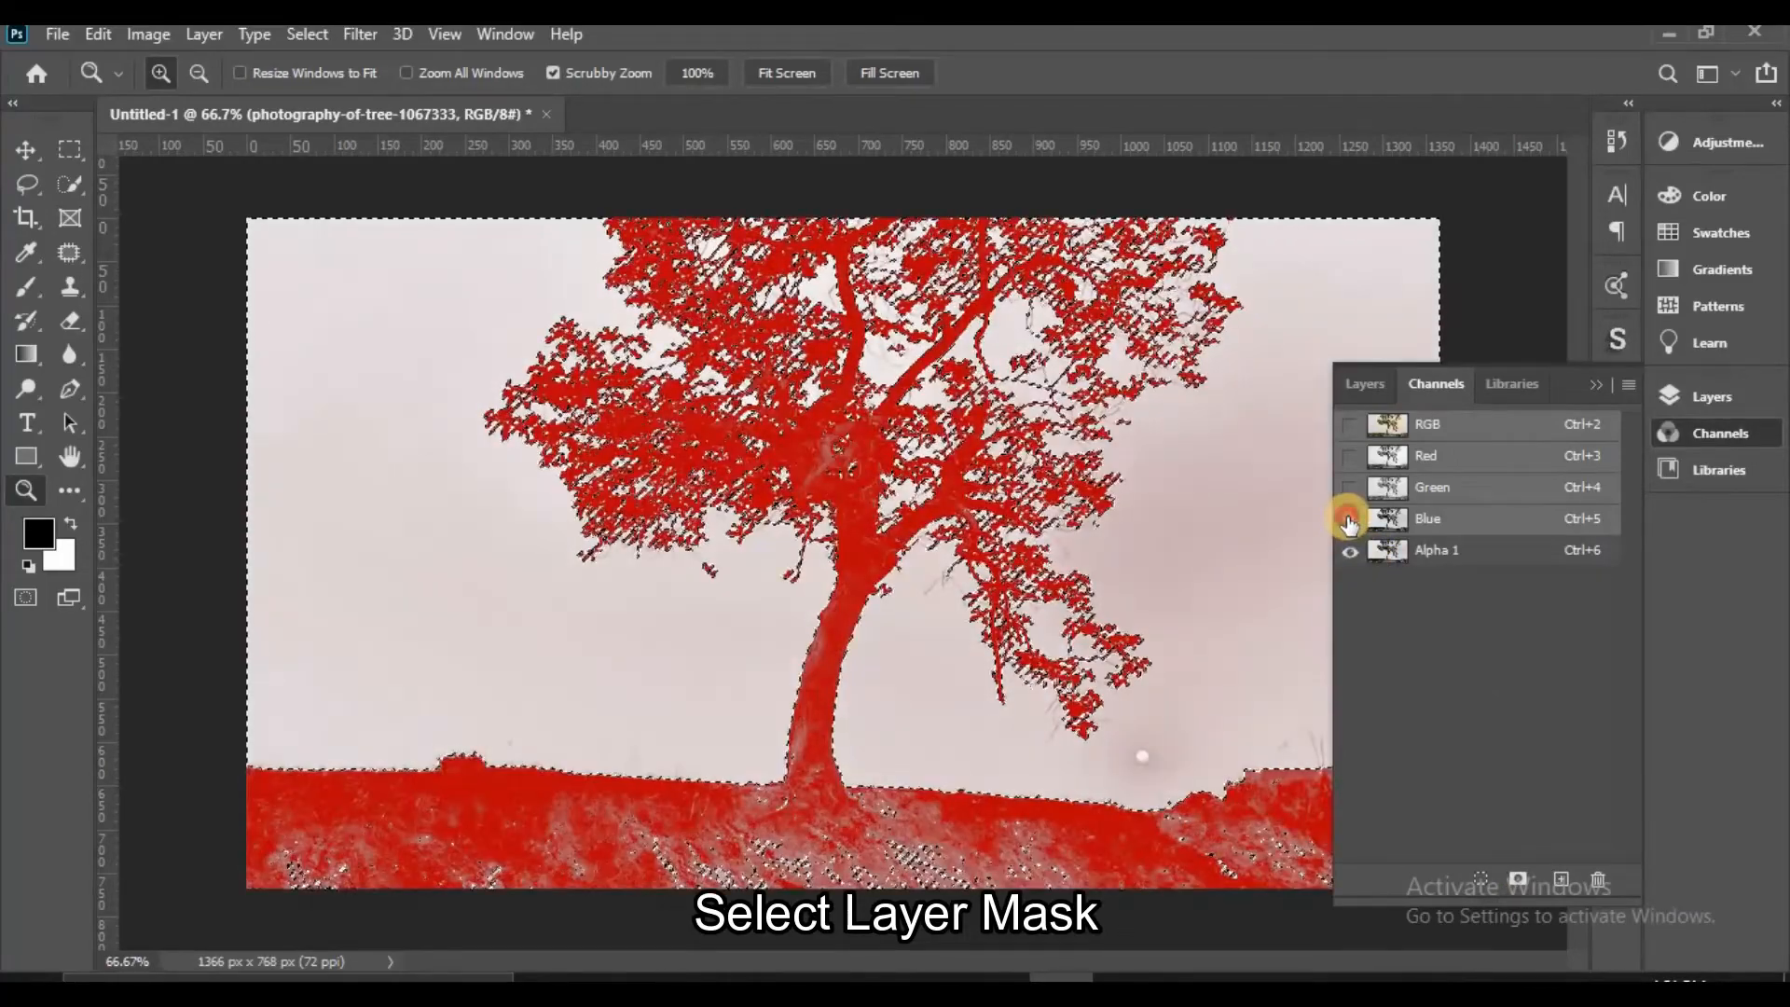
{"action": "left_click", "coordinate": [1349, 519]}
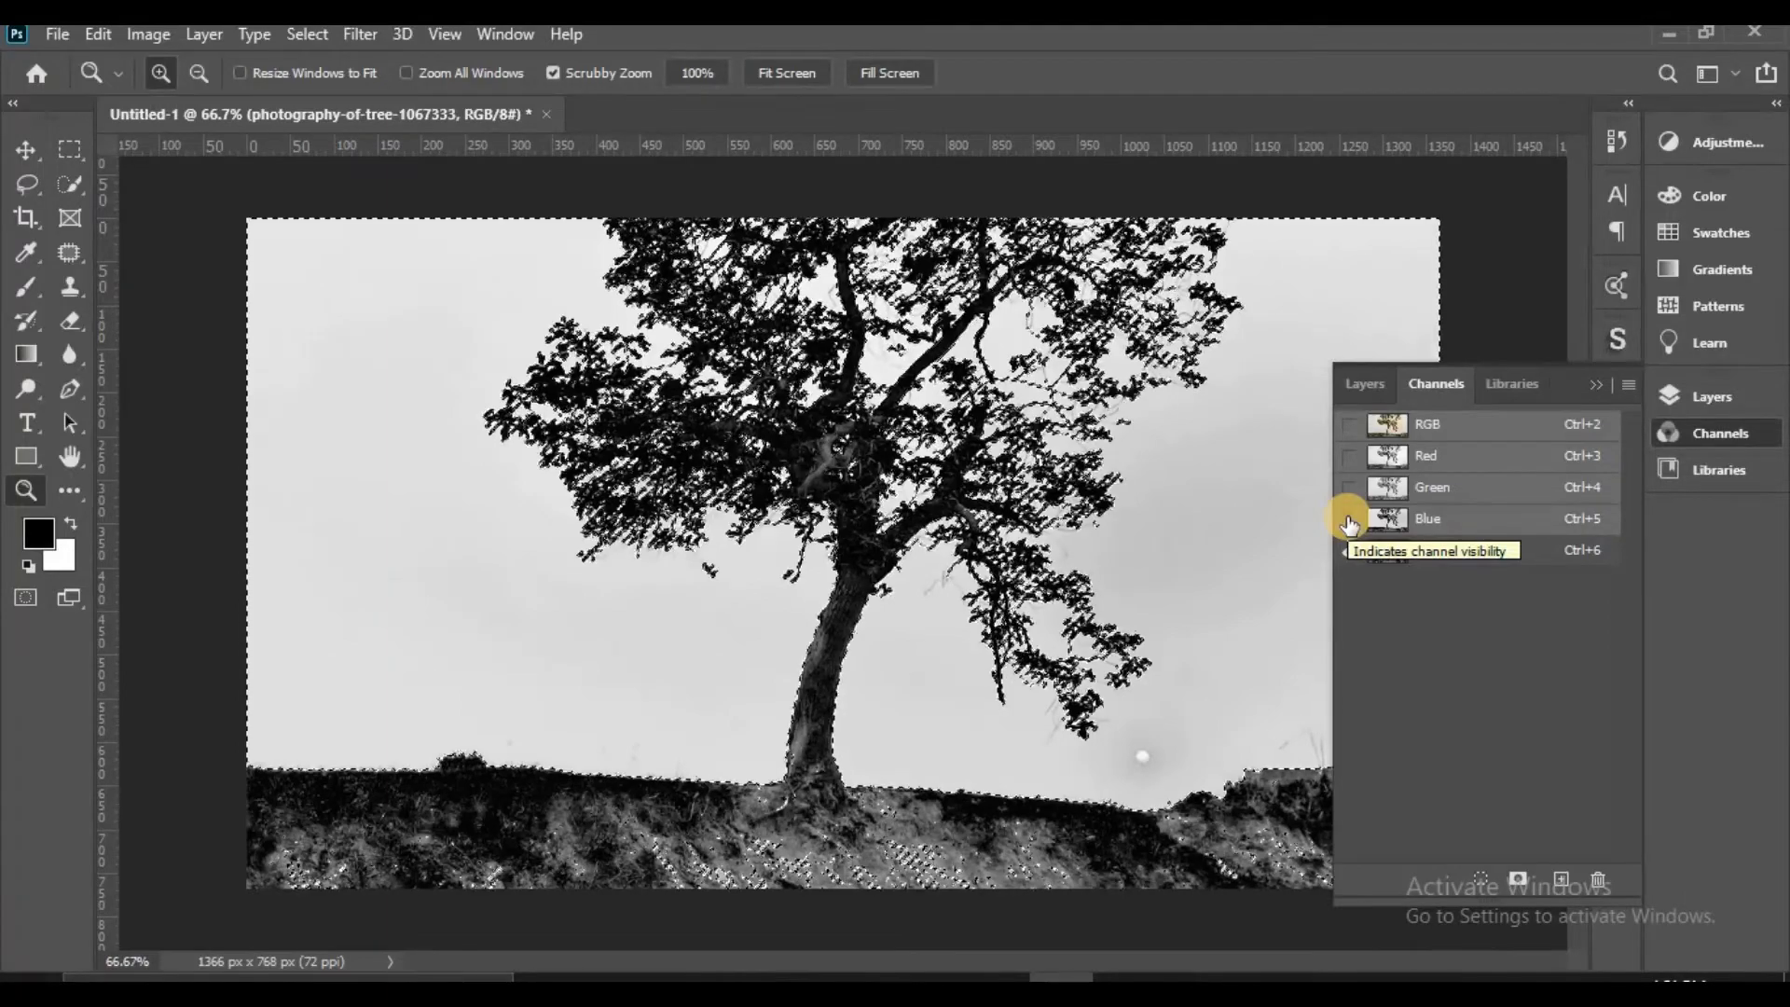
{"action": "left_click", "coordinate": [1386, 552]}
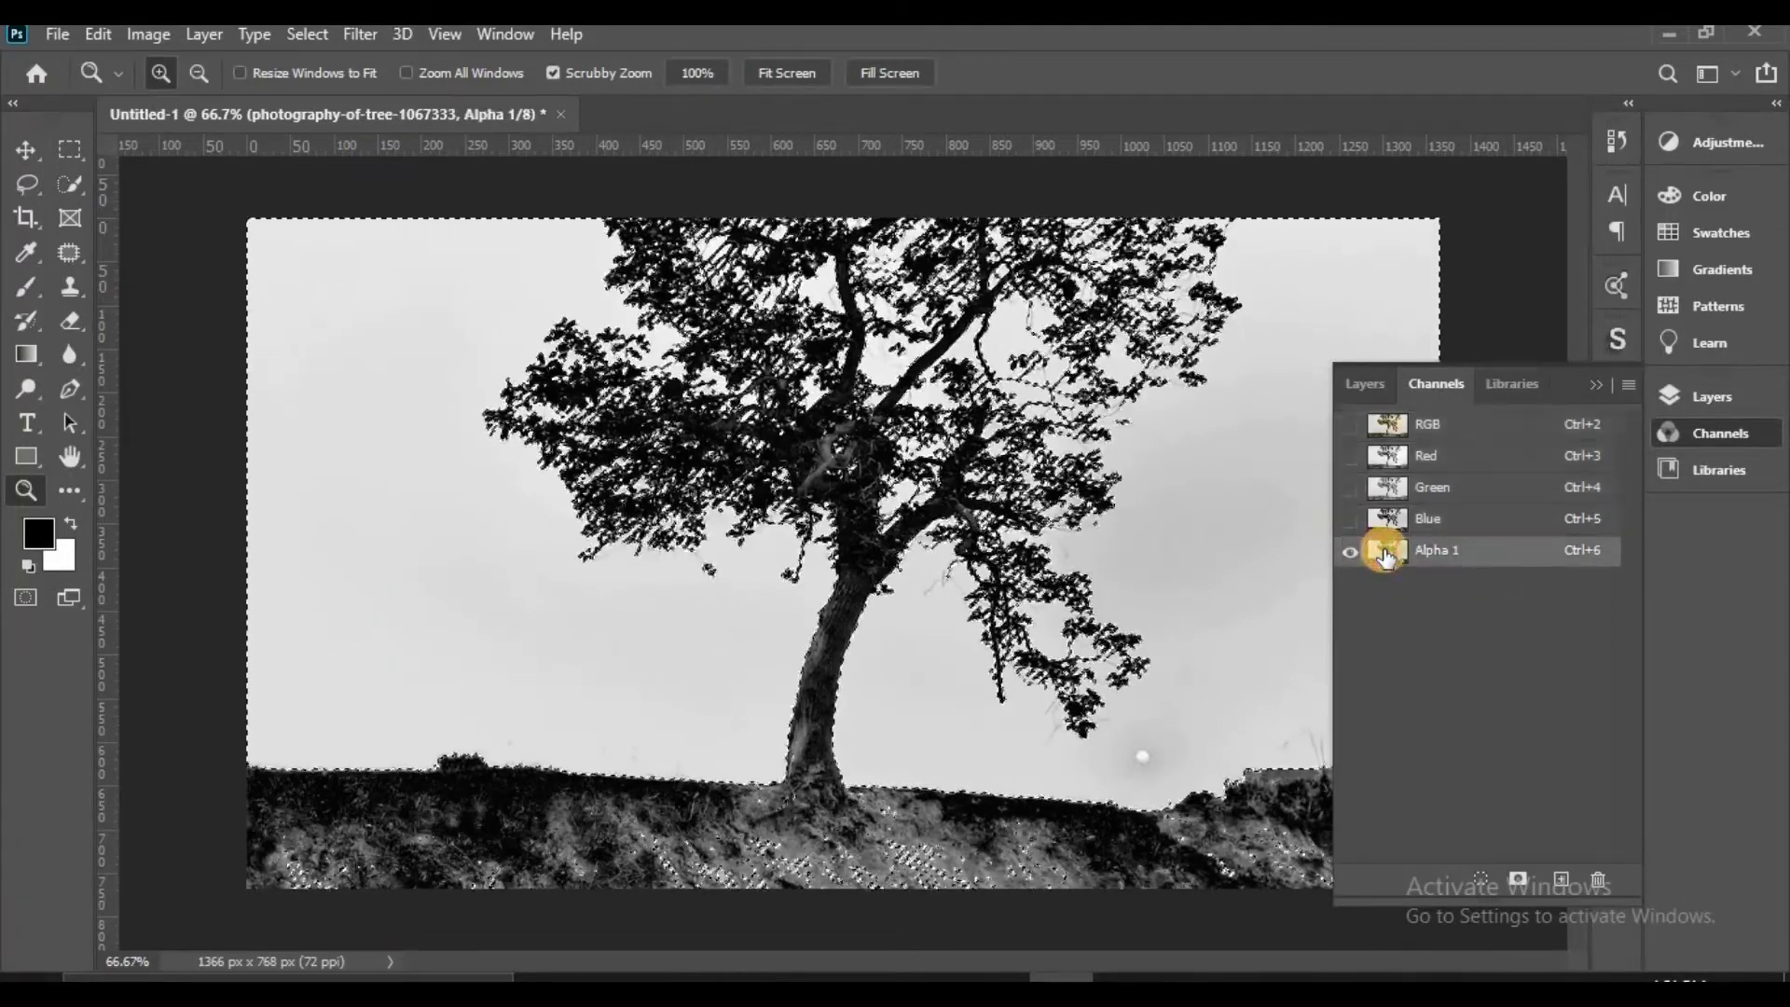
{"action": "key", "text": "ctrl+d"}
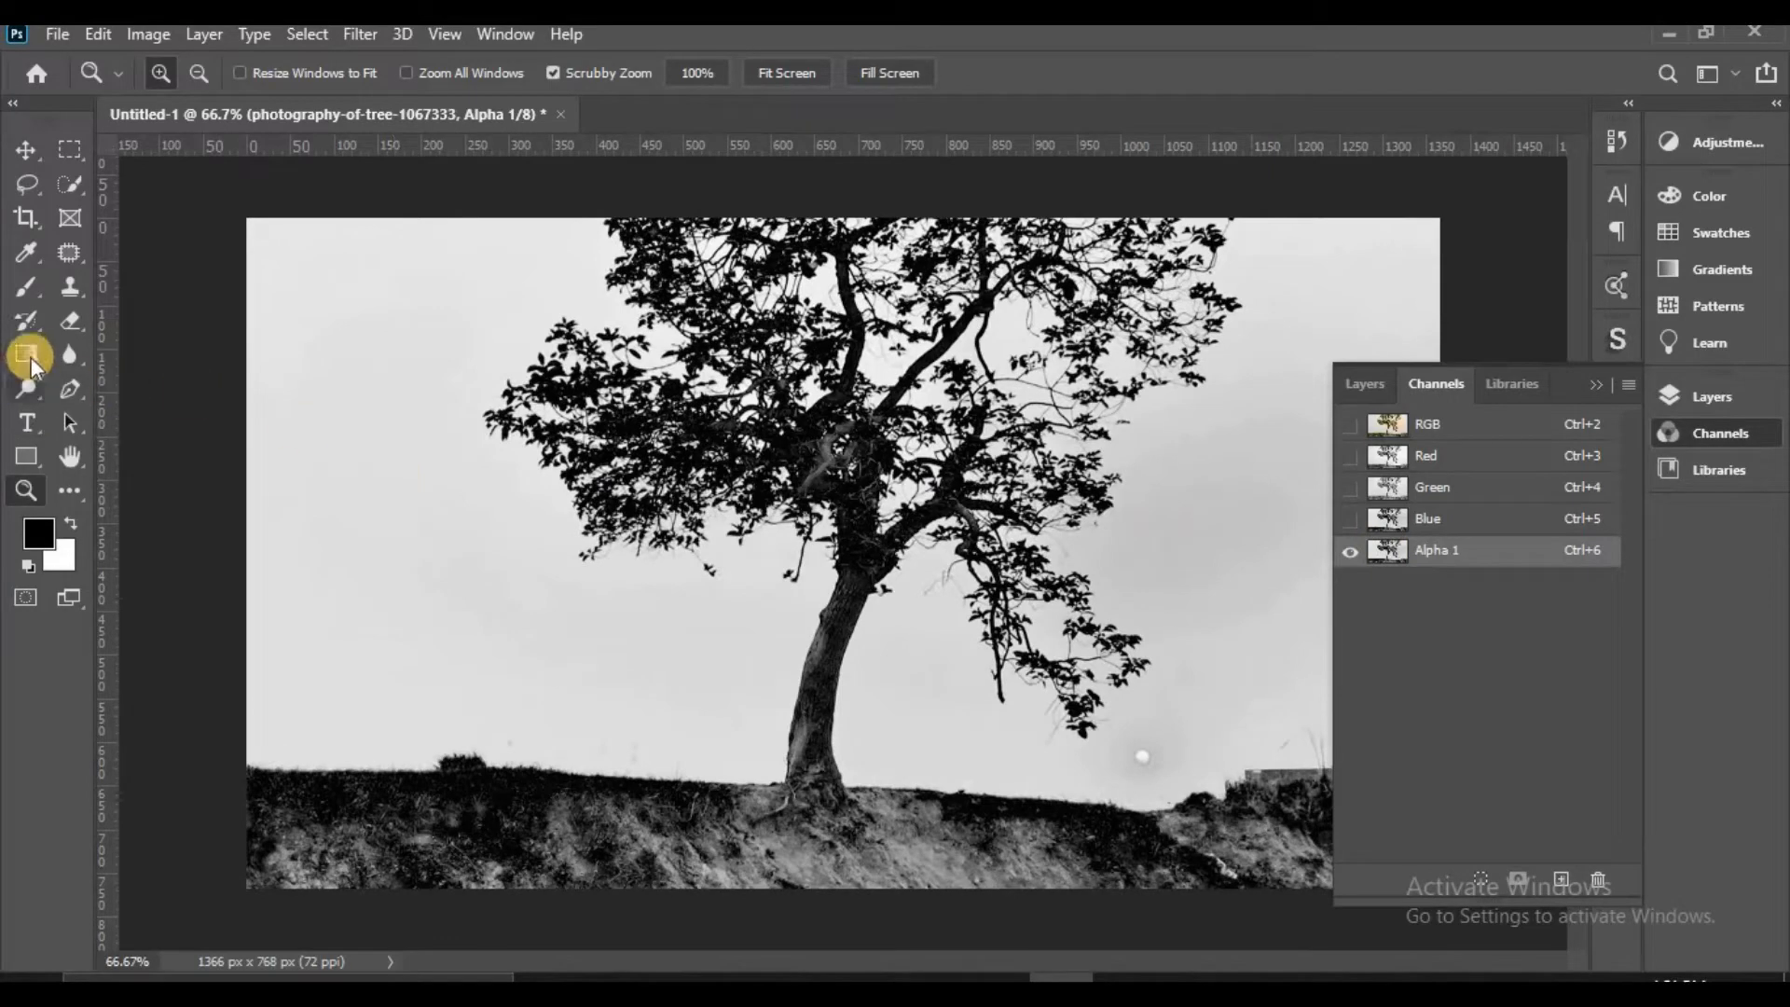
Set up the Brush tool with Overlay mode and white (ffffff) as the foreground color
{"action": "left_click", "coordinate": [32, 289]}
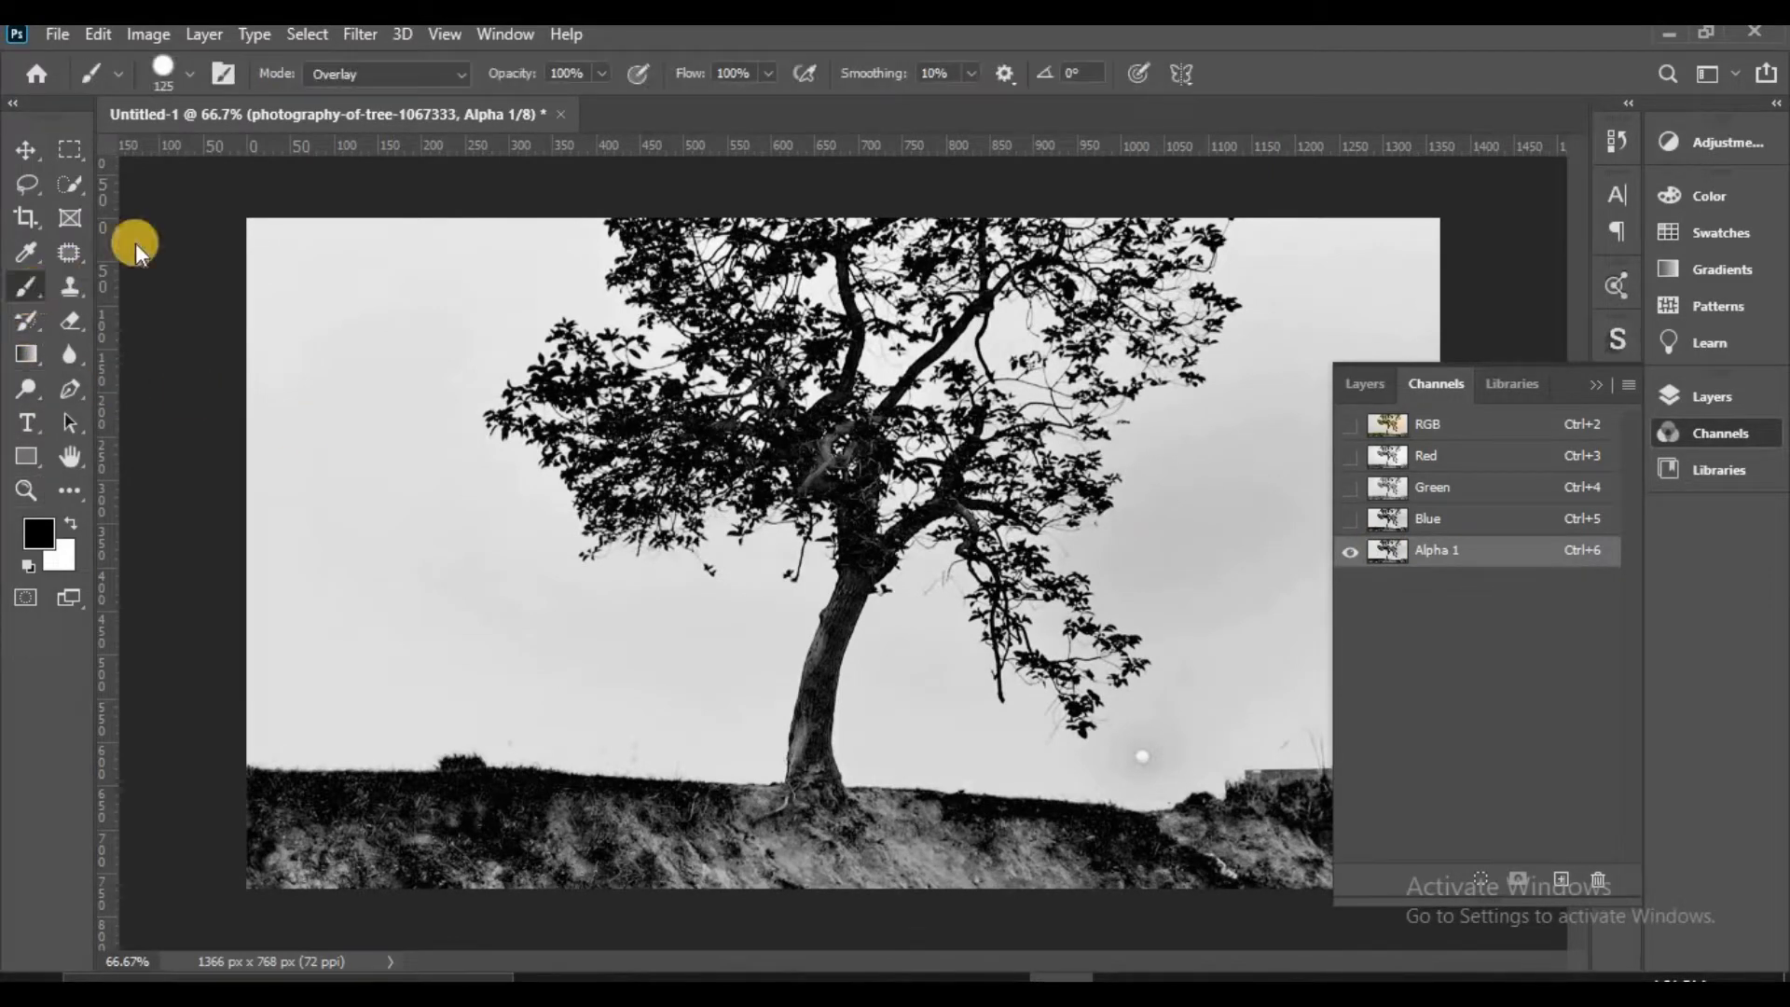
{"action": "left_click", "coordinate": [418, 74]}
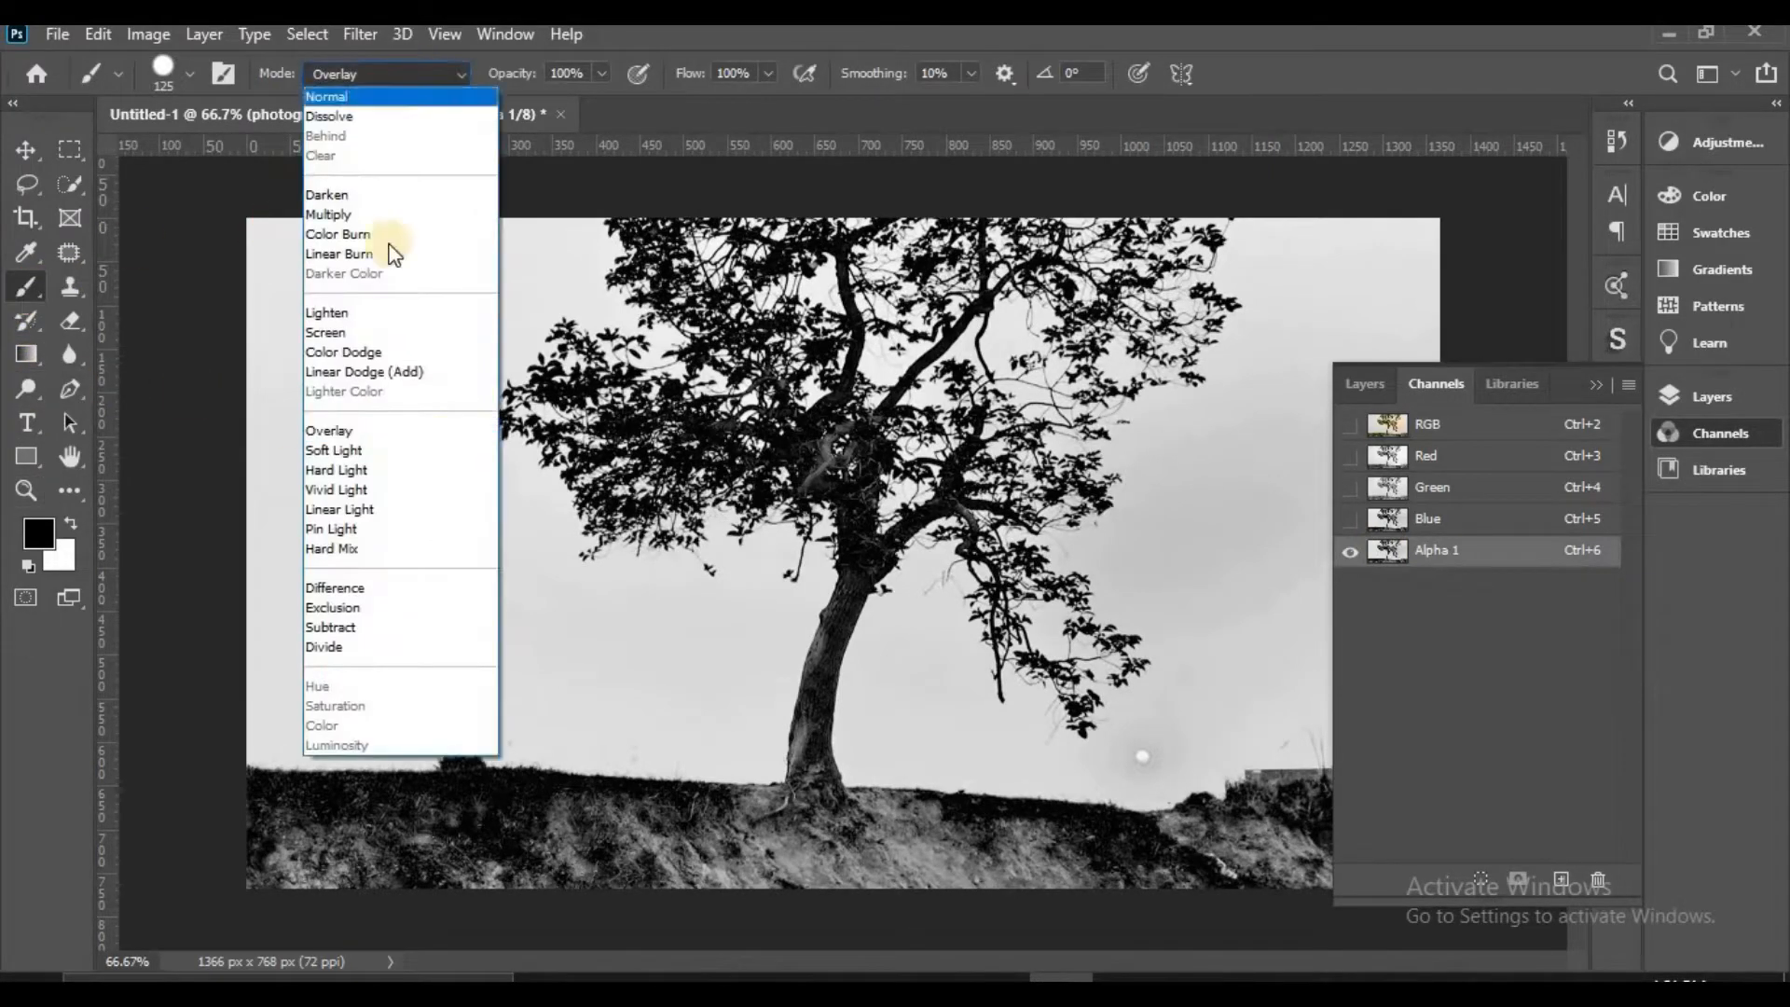
{"action": "left_click", "coordinate": [360, 431]}
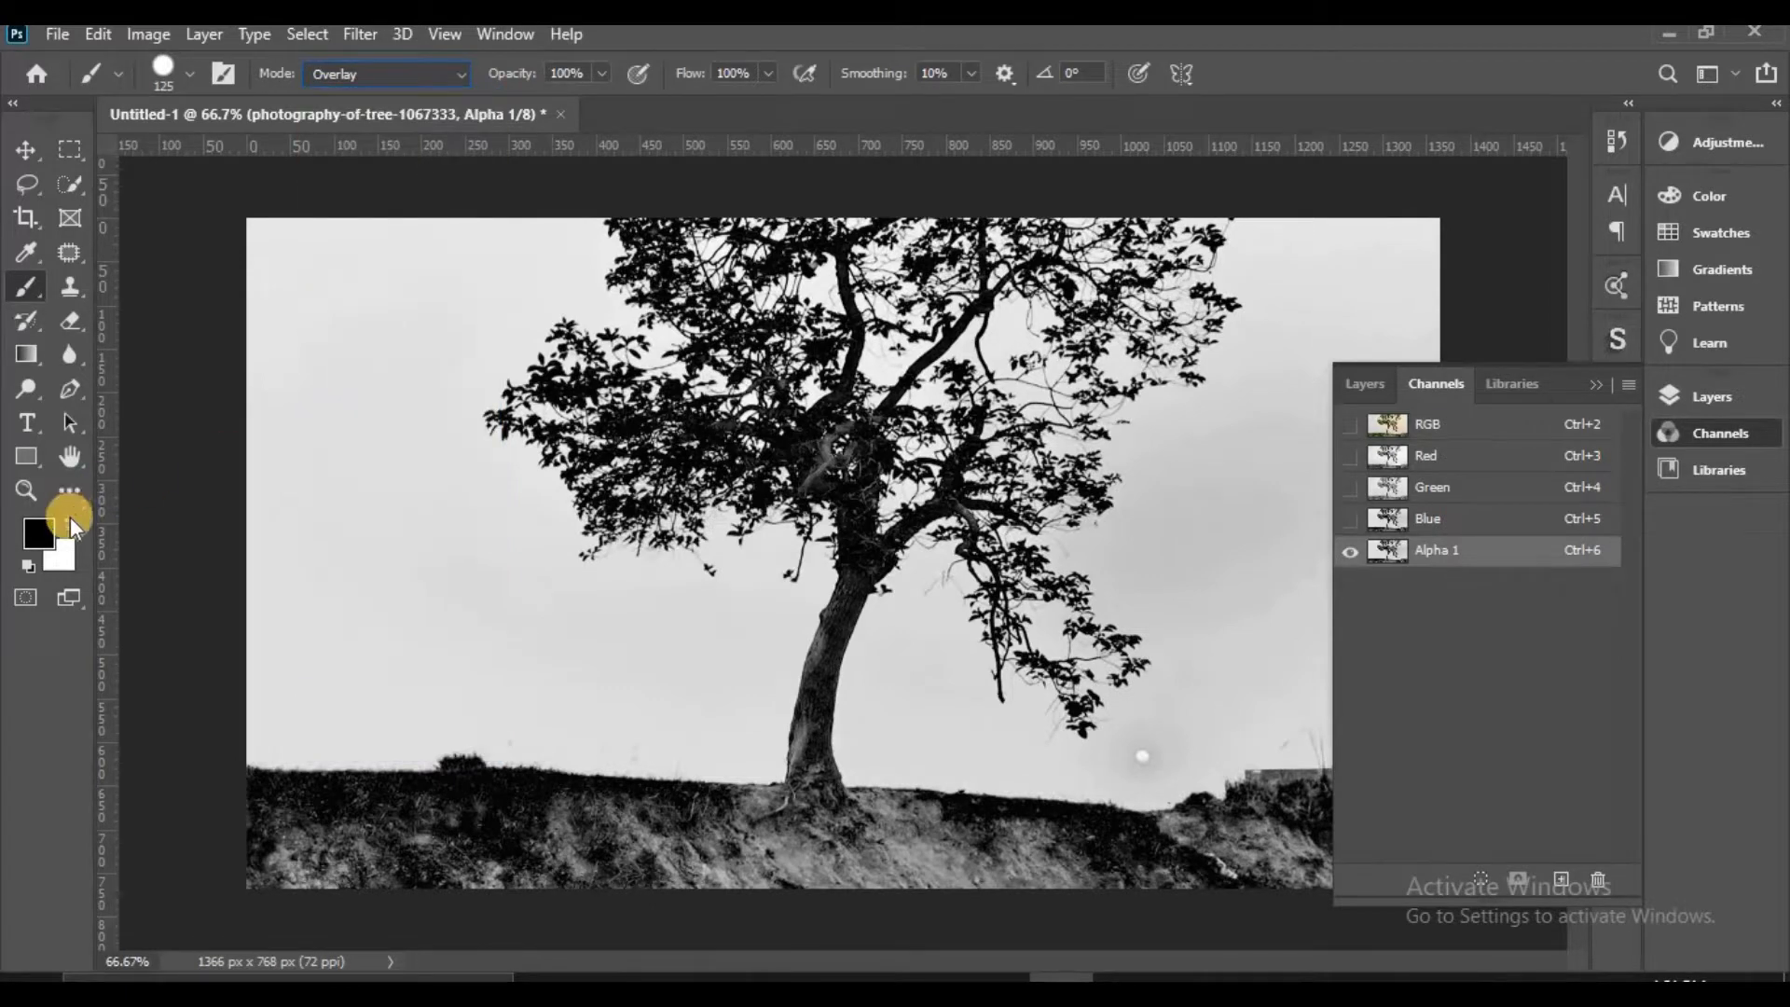
{"action": "left_click", "coordinate": [36, 539]}
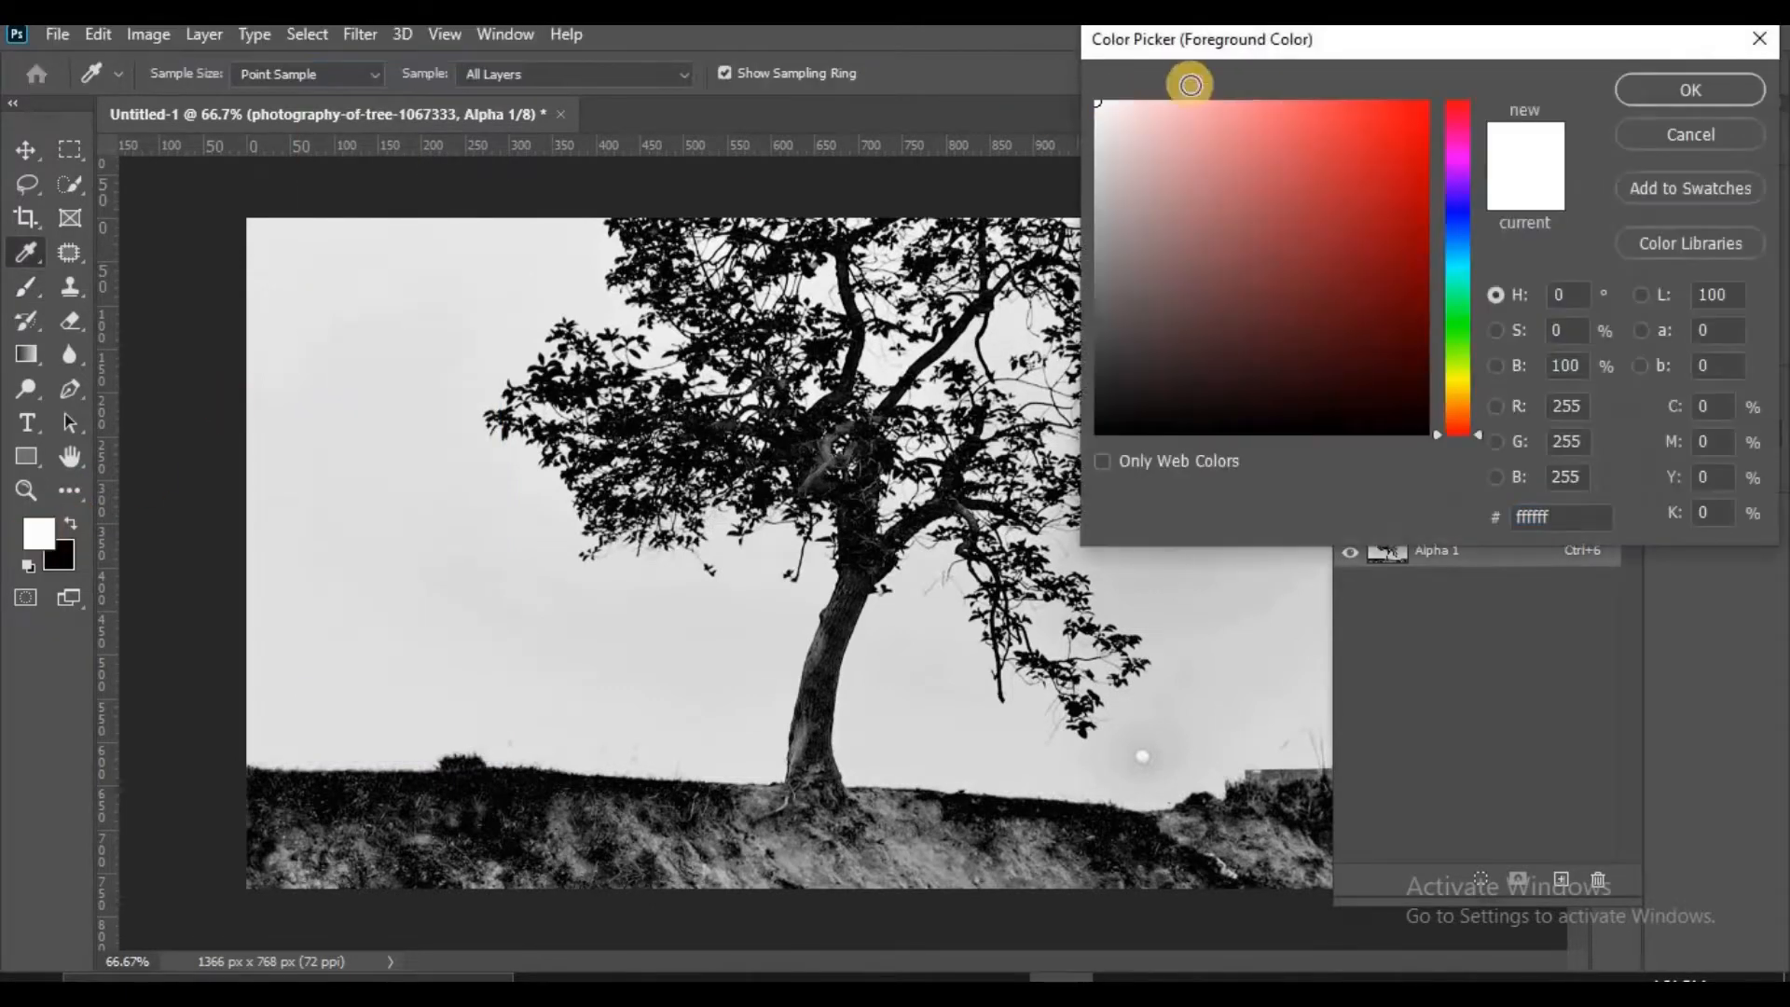
{"action": "left_click_drag", "start_coordinate": [1109, 109], "coordinate": [1088, 97]}
{"action": "left_click", "coordinate": [1644, 92]}
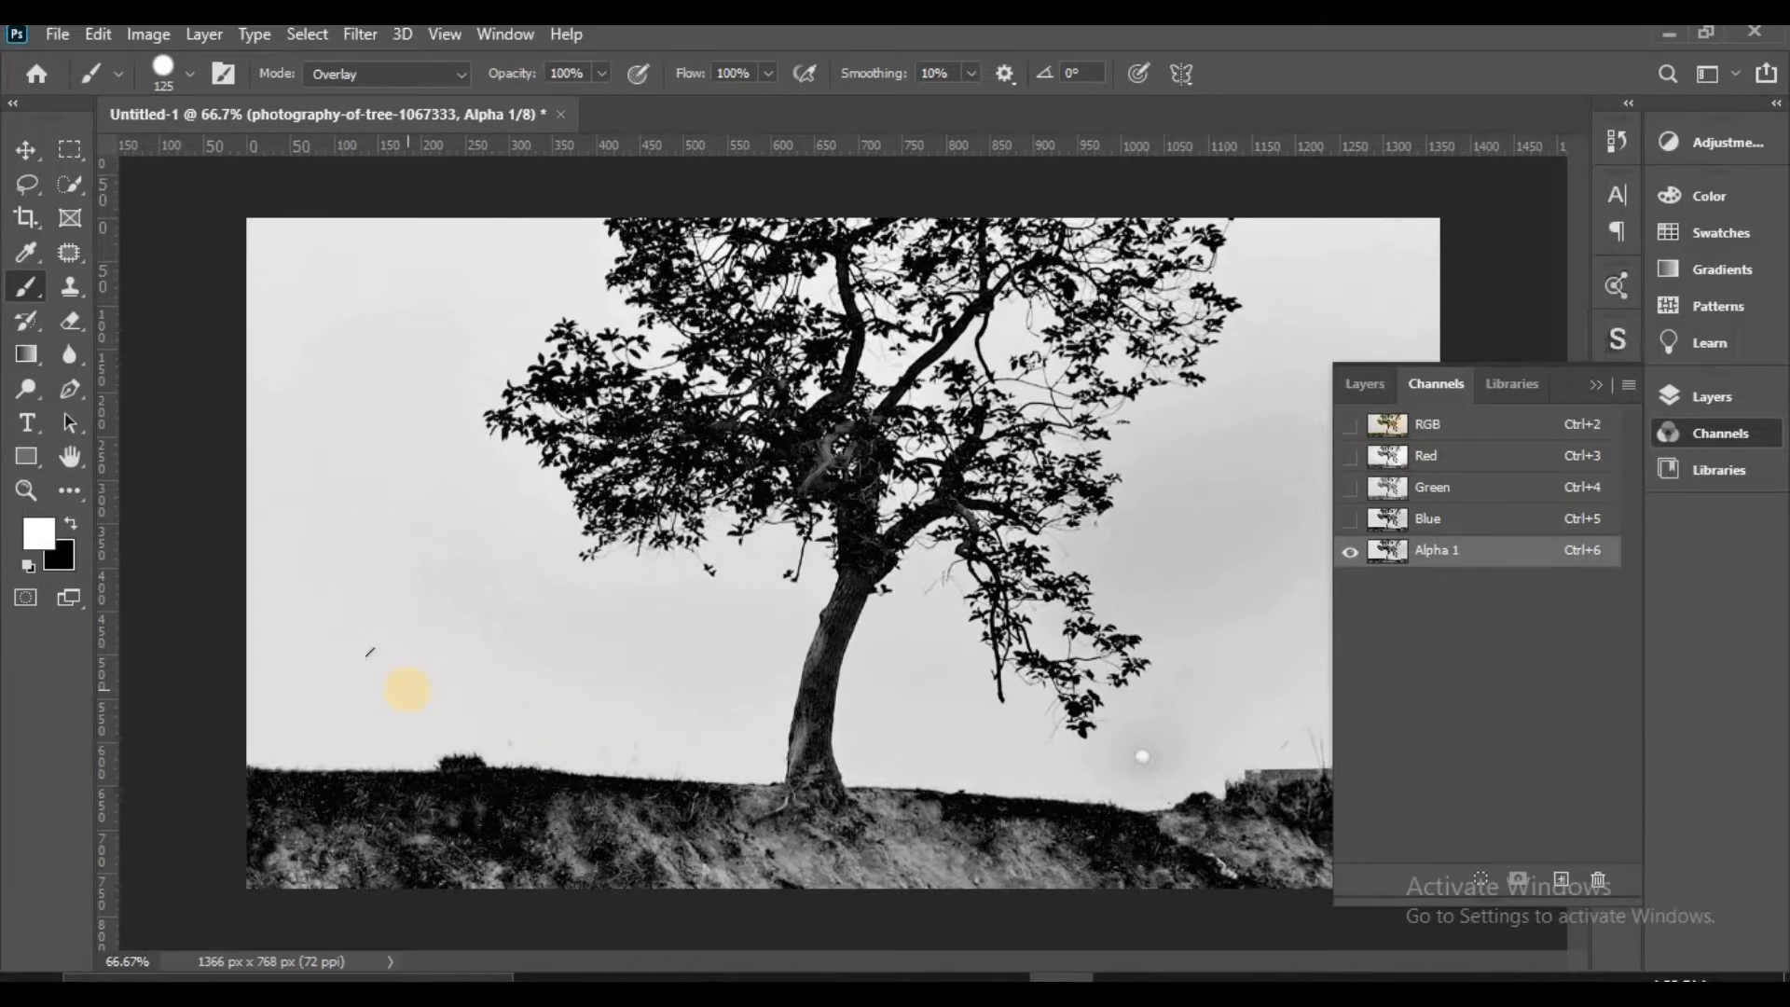
Apply a Levels adjustment to Alpha 1 with input black point 101 and white point 201
{"action": "left_click", "coordinate": [148, 38]}
{"action": "mouse_move", "coordinate": [183, 99]}
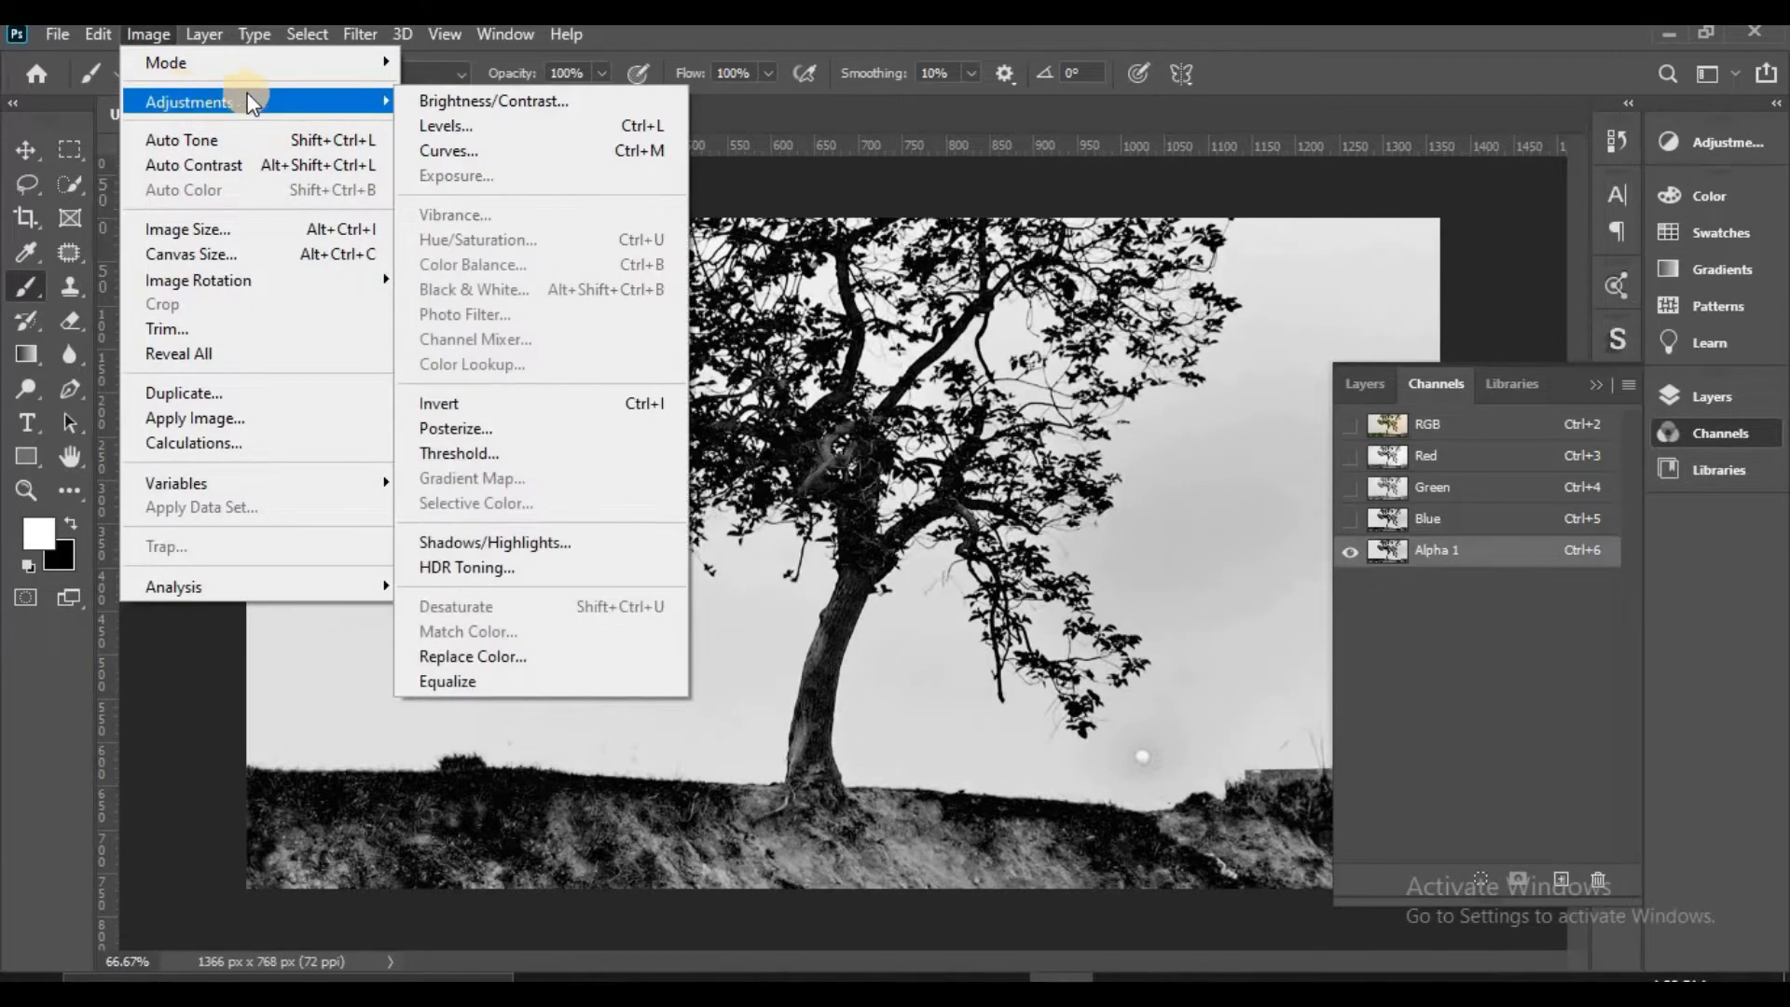
{"action": "left_click", "coordinate": [432, 125]}
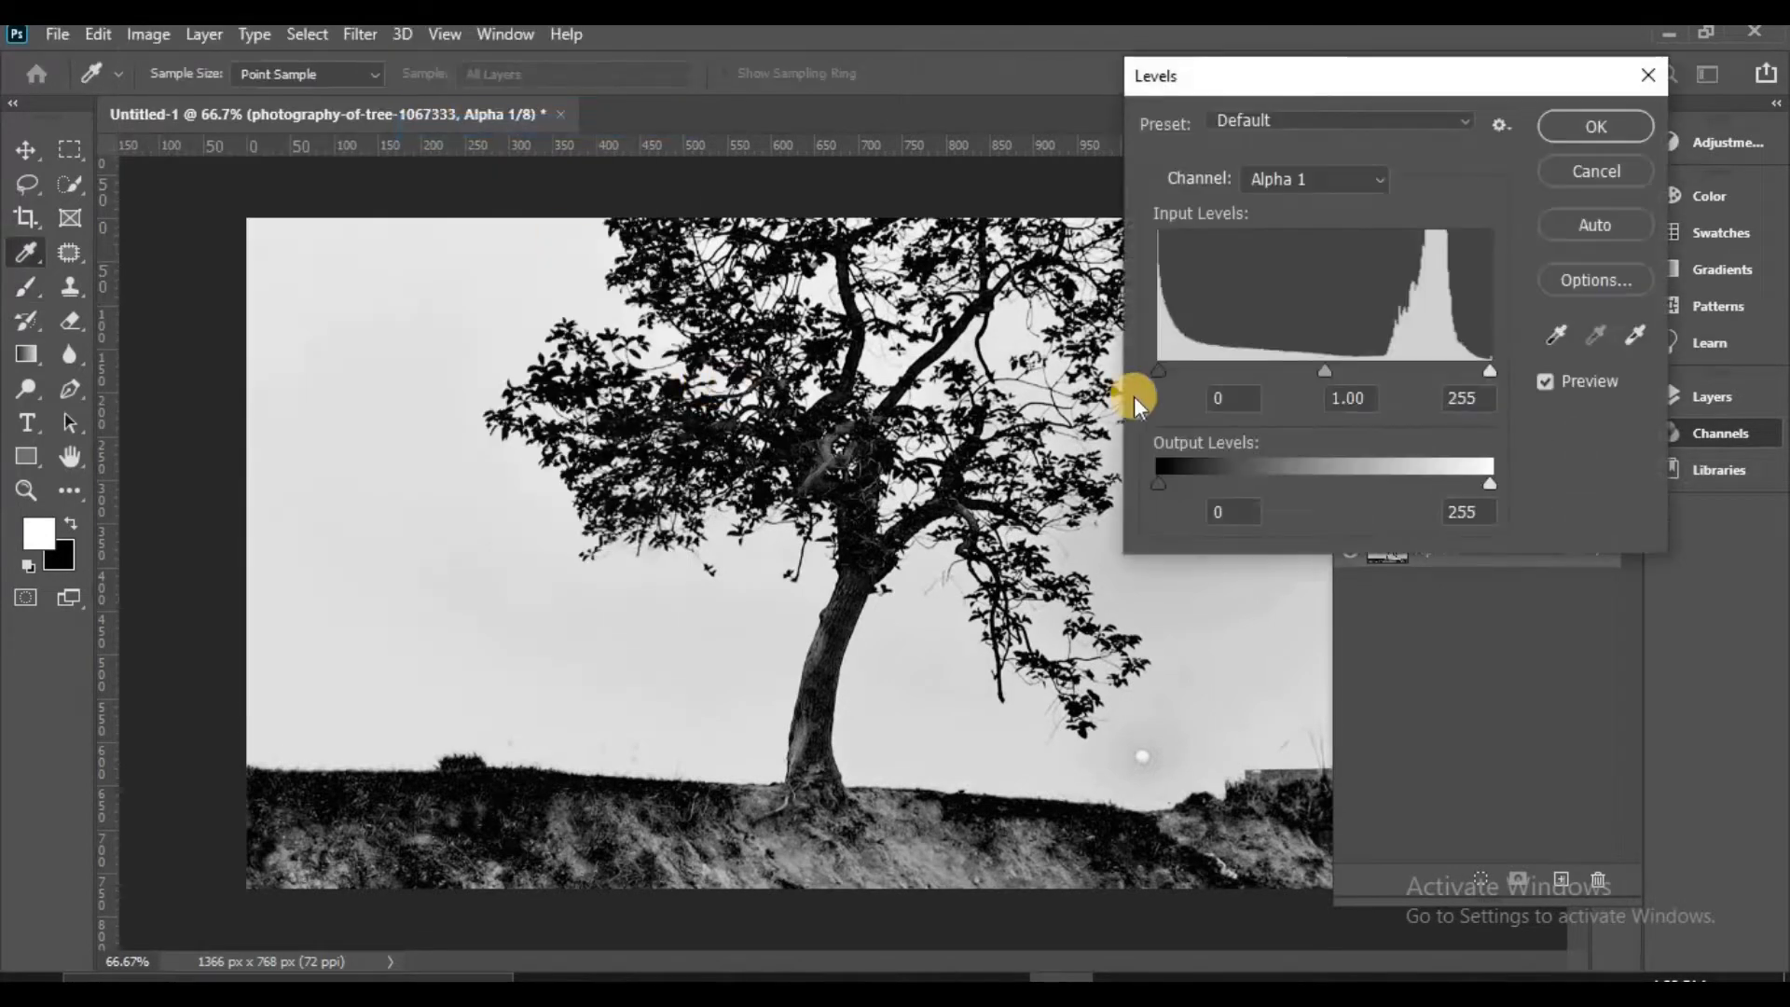
{"action": "left_click_drag", "start_coordinate": [1165, 371], "coordinate": [1249, 365]}
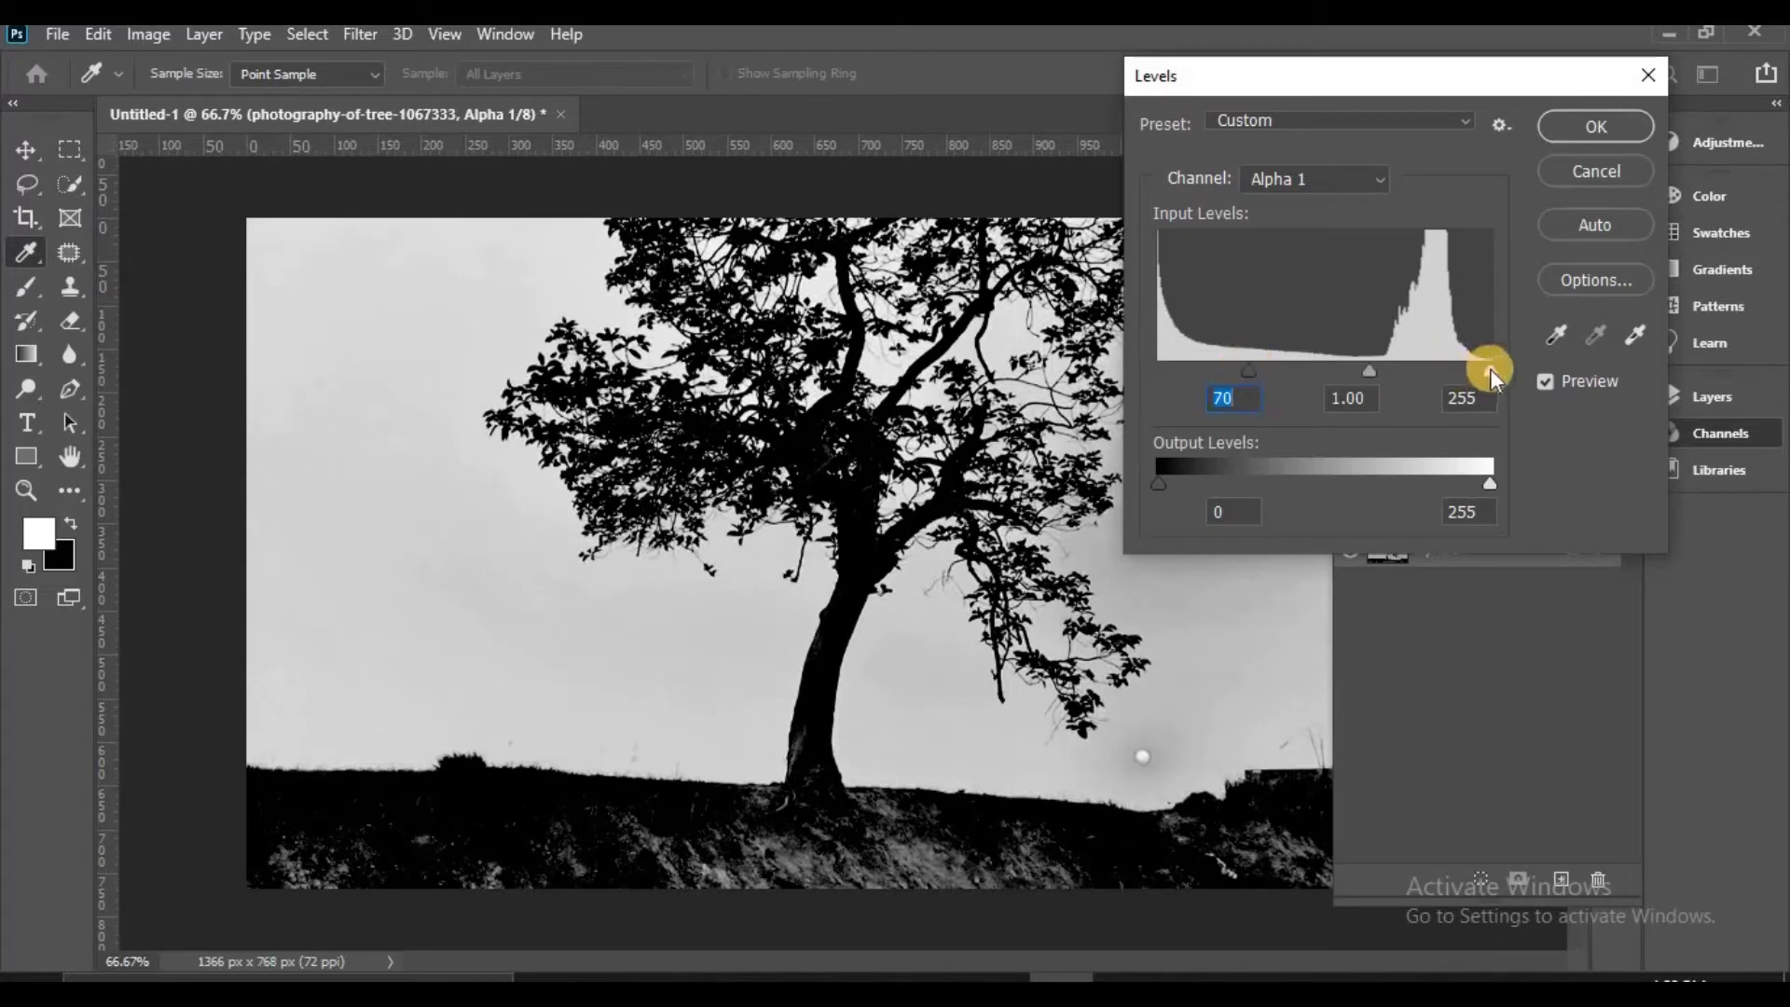
{"action": "left_click_drag", "start_coordinate": [1490, 369], "coordinate": [1418, 365]}
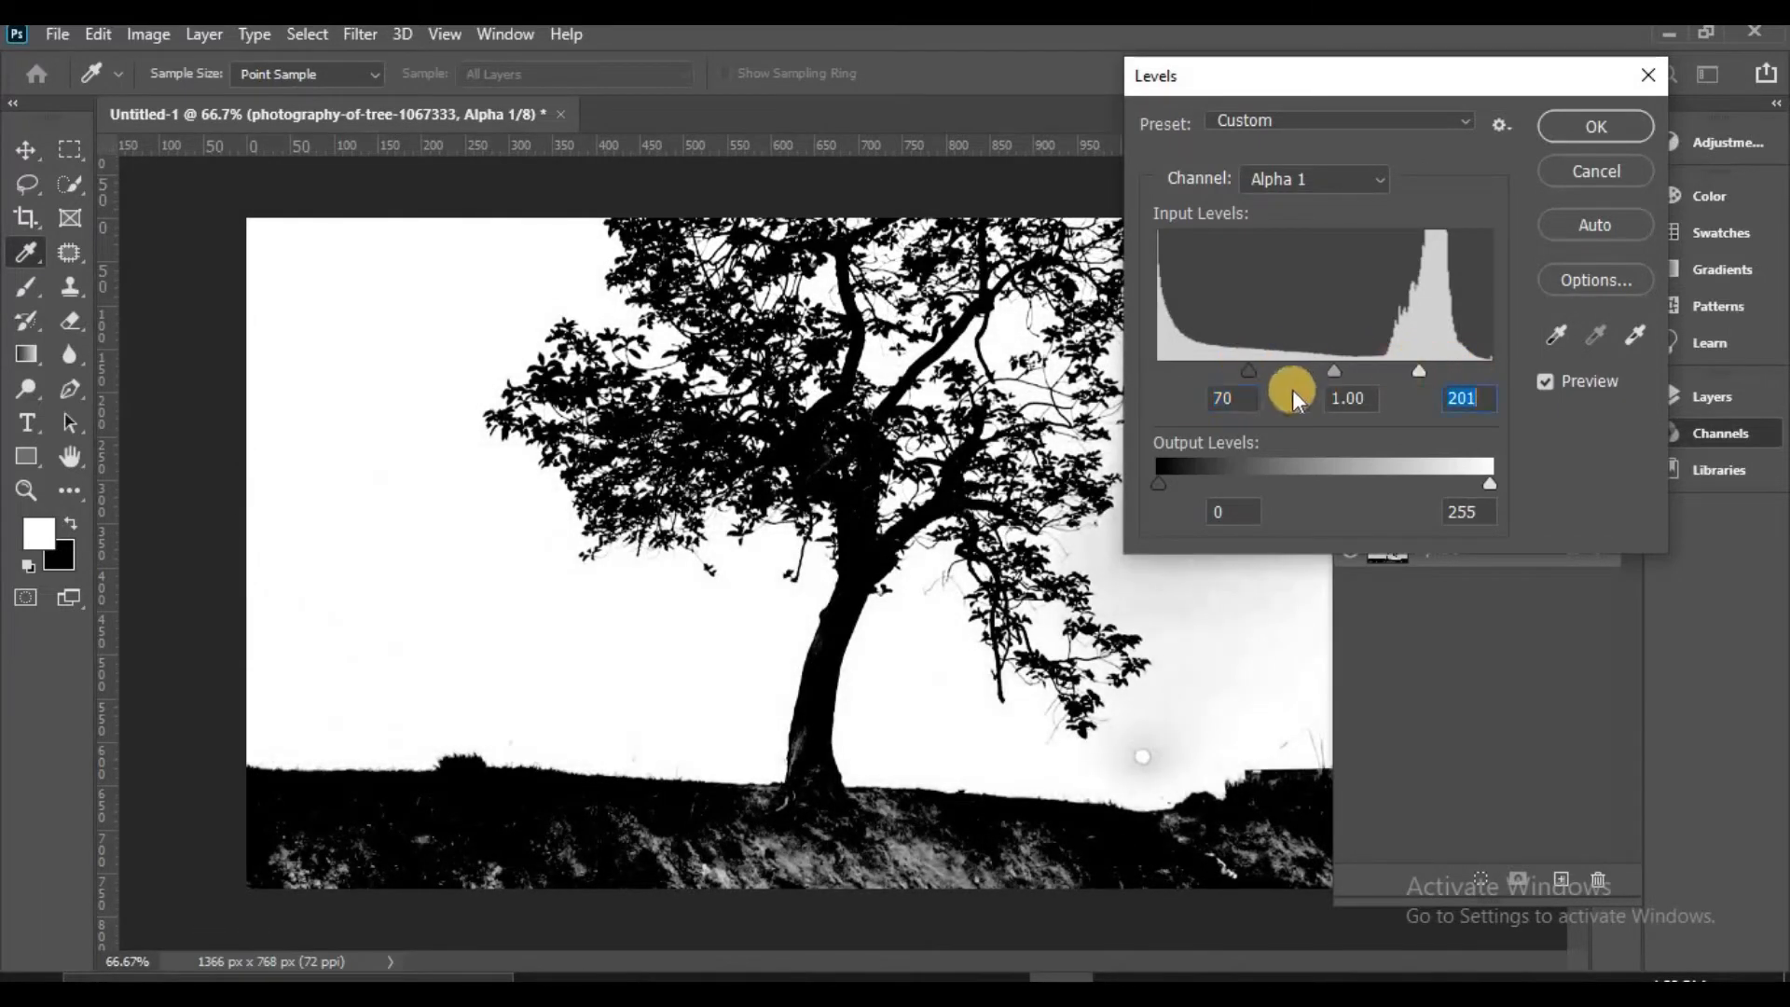
{"action": "left_click_drag", "start_coordinate": [1251, 372], "coordinate": [1289, 367]}
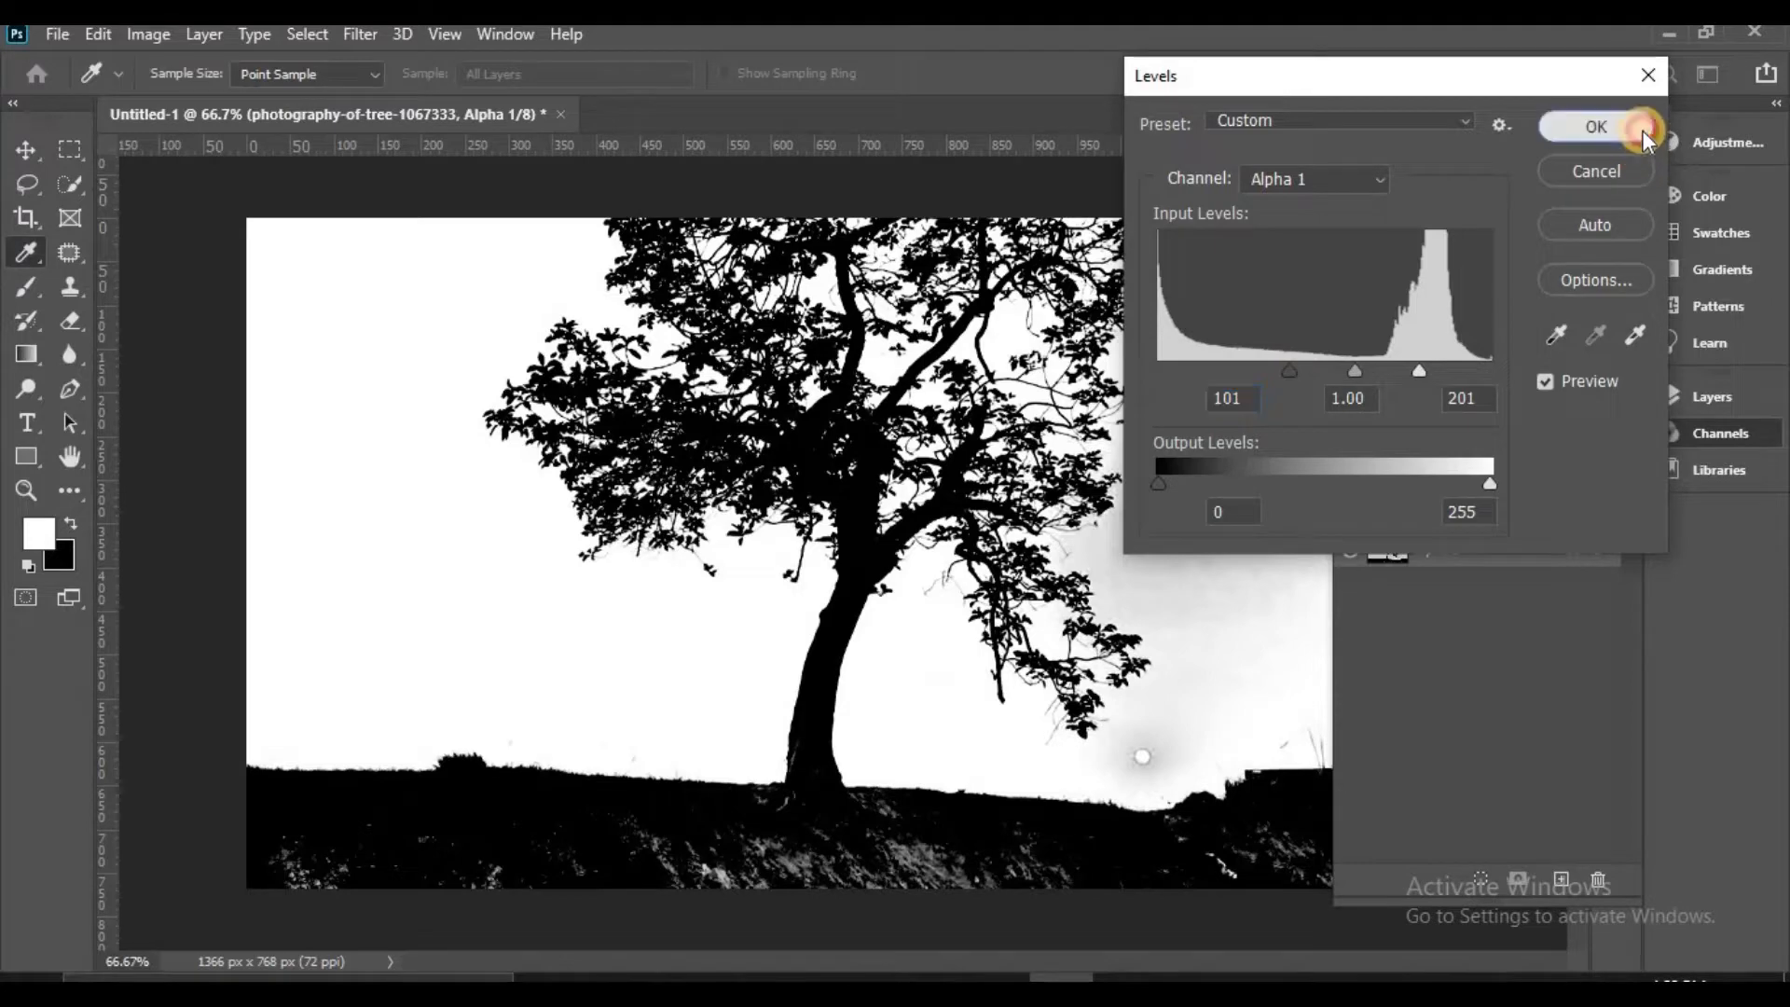
{"action": "left_click", "coordinate": [1592, 127]}
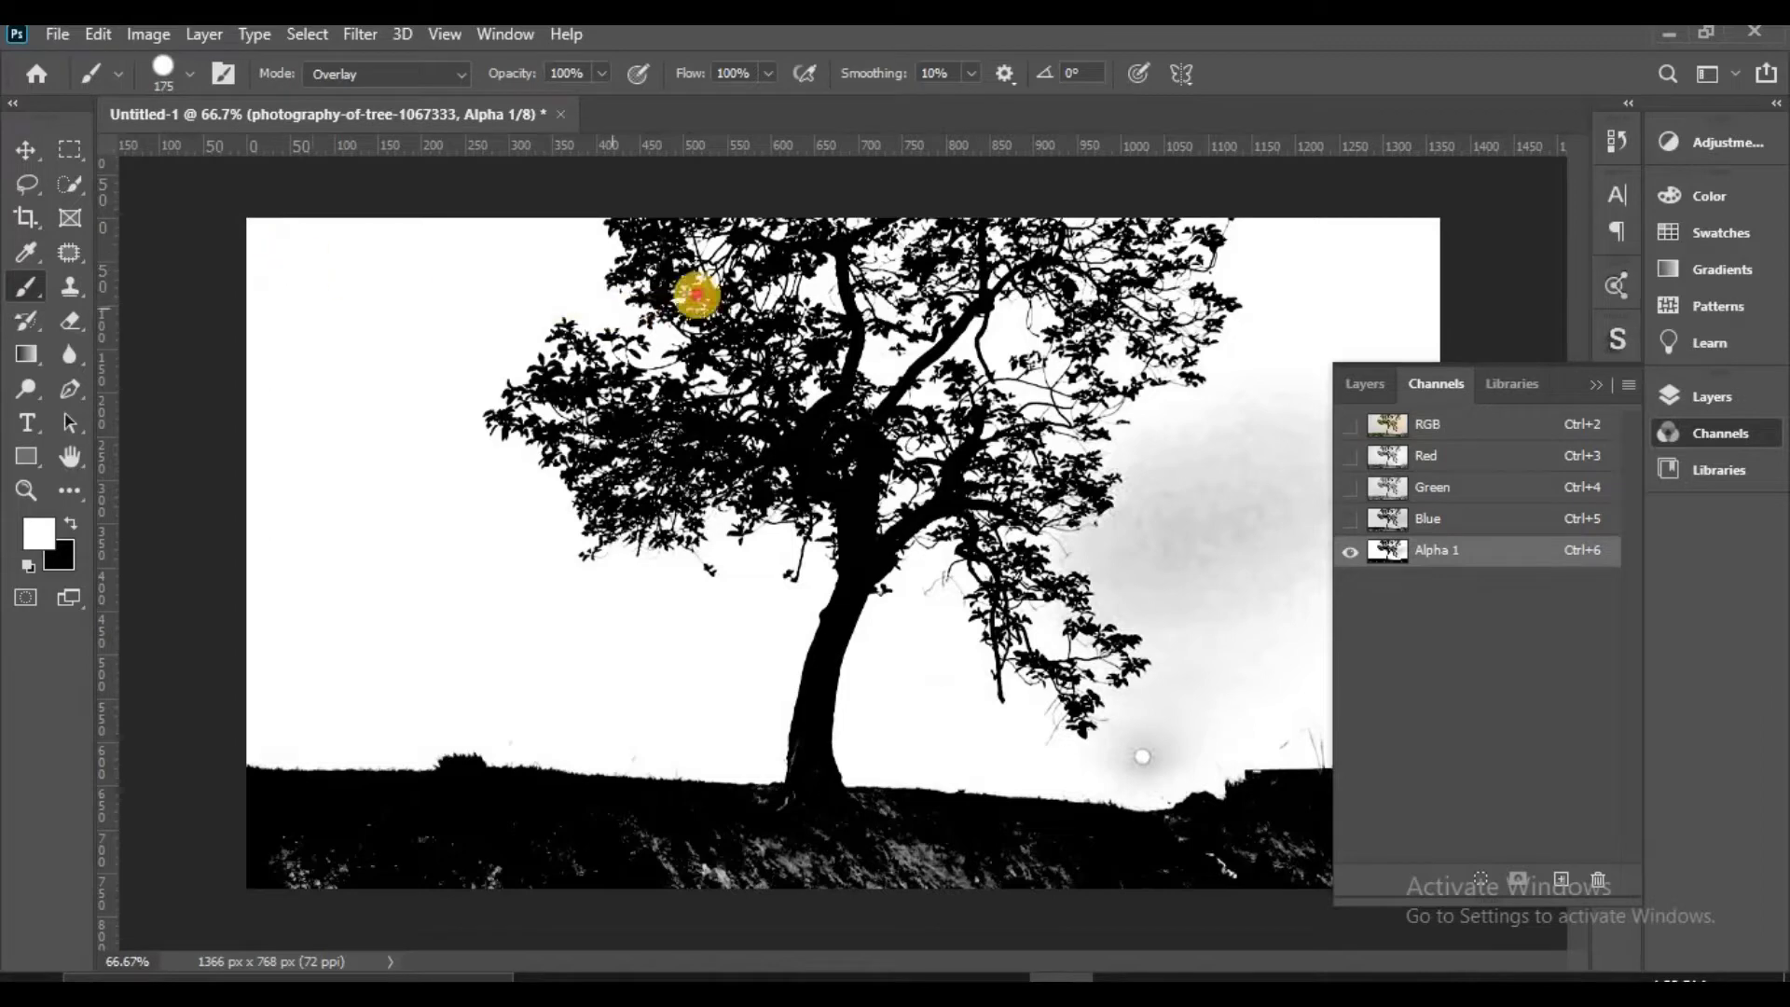
Paint the remaining grey sky areas of Alpha 1 white with the 175 px Overlay brush, out to the image edge
{"action": "left_click", "coordinate": [418, 347]}
{"action": "mouse_move", "coordinate": [419, 346]}
{"action": "left_mouse_down"}
{"action": "mouse_move", "coordinate": [303, 446]}
{"action": "mouse_move", "coordinate": [459, 556]}
{"action": "mouse_move", "coordinate": [361, 660]}
{"action": "mouse_move", "coordinate": [279, 698]}
{"action": "mouse_move", "coordinate": [732, 720]}
{"action": "mouse_move", "coordinate": [787, 551]}
{"action": "mouse_move", "coordinate": [775, 470]}
{"action": "mouse_move", "coordinate": [722, 438]}
{"action": "mouse_move", "coordinate": [541, 494]}
{"action": "mouse_move", "coordinate": [534, 468]}
{"action": "mouse_move", "coordinate": [695, 469]}
{"action": "mouse_move", "coordinate": [947, 513]}
{"action": "mouse_move", "coordinate": [713, 356]}
{"action": "mouse_move", "coordinate": [914, 278]}
{"action": "mouse_move", "coordinate": [1363, 284]}
{"action": "mouse_move", "coordinate": [1172, 617]}
{"action": "mouse_move", "coordinate": [1092, 399]}
{"action": "mouse_move", "coordinate": [1086, 685]}
{"action": "mouse_move", "coordinate": [1120, 718]}
{"action": "mouse_move", "coordinate": [914, 723]}
{"action": "mouse_move", "coordinate": [891, 636]}
{"action": "mouse_move", "coordinate": [1047, 553]}
{"action": "mouse_move", "coordinate": [1129, 693]}
{"action": "mouse_move", "coordinate": [1365, 684]}
{"action": "mouse_move", "coordinate": [1358, 416]}
{"action": "left_mouse_up"}
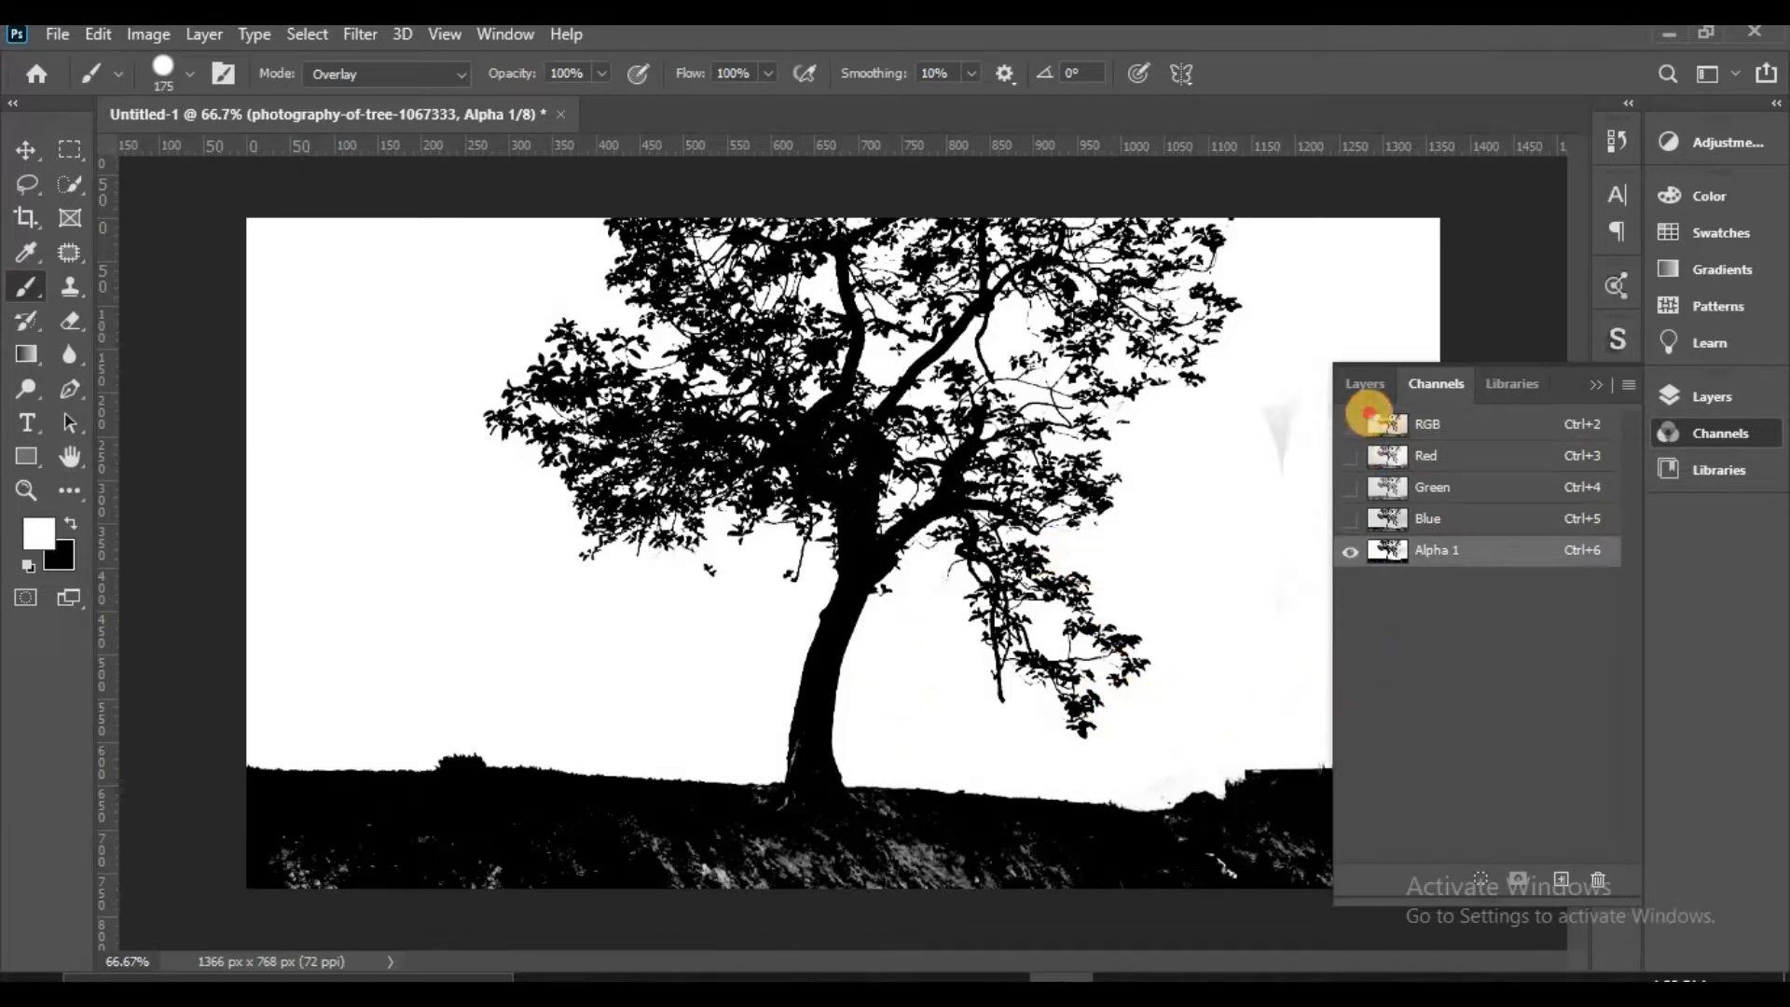
{"action": "left_click_drag", "start_coordinate": [1574, 384], "coordinate": [1638, 406]}
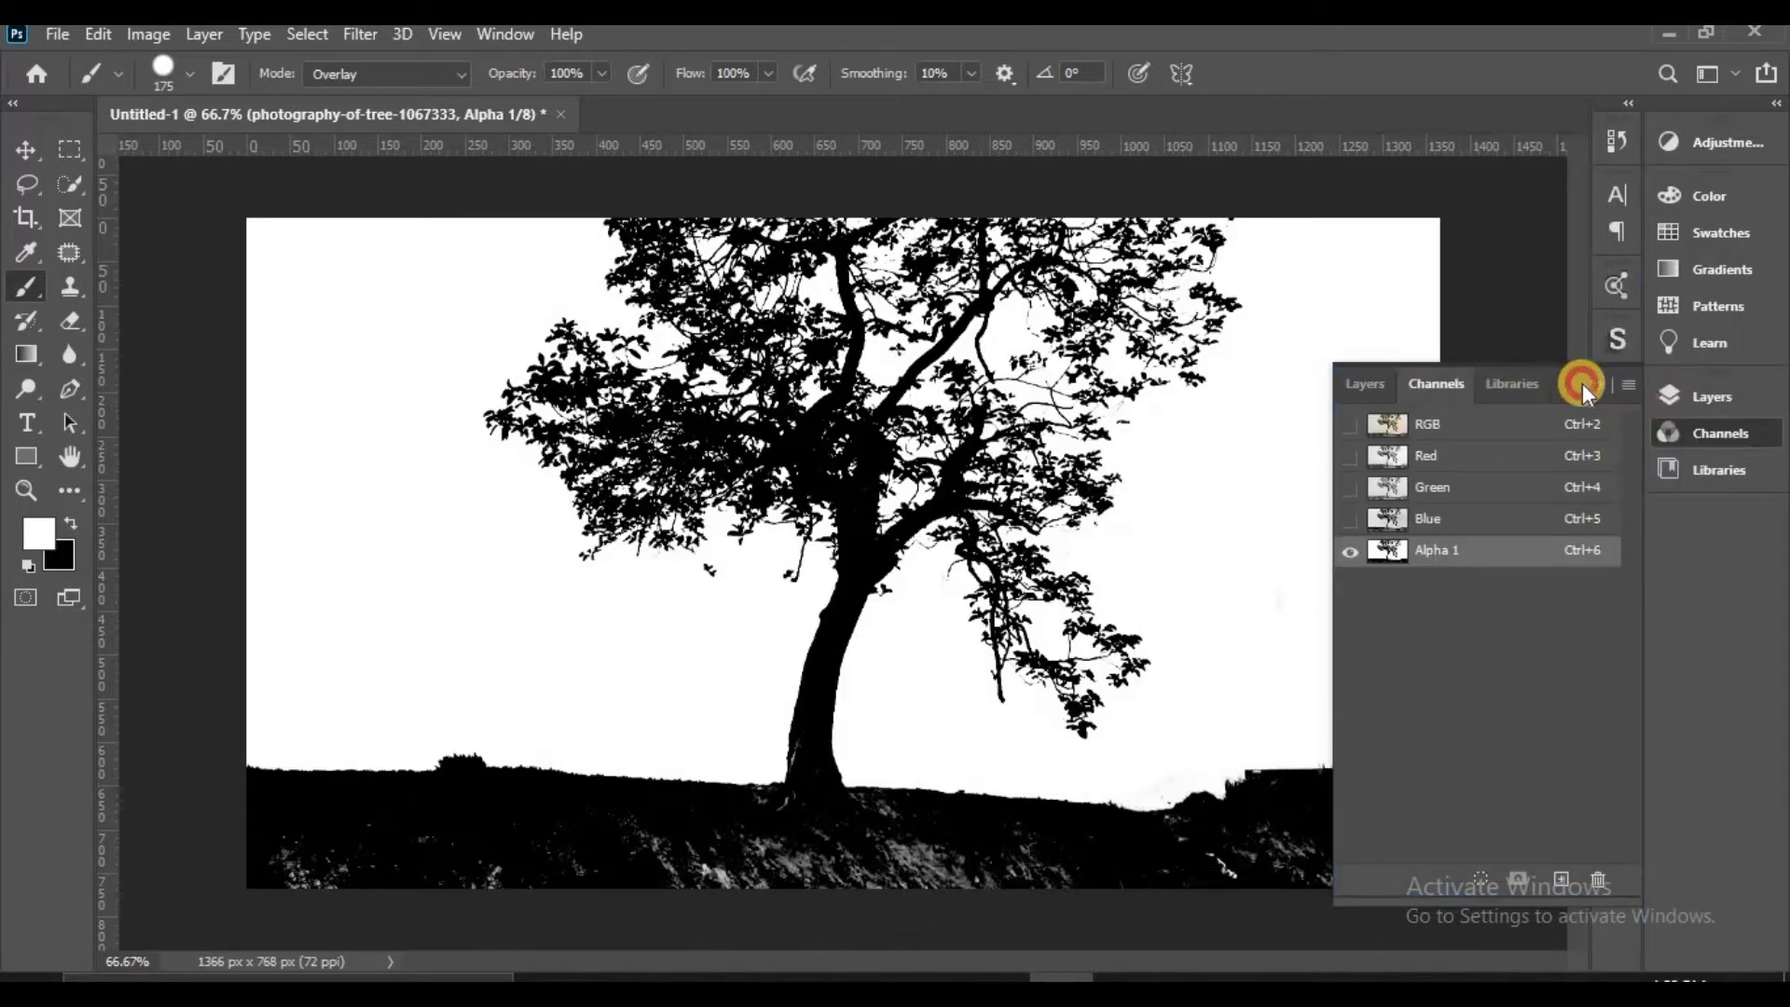
{"action": "left_click", "coordinate": [1596, 385]}
{"action": "mouse_move", "coordinate": [1390, 257]}
{"action": "left_mouse_down"}
{"action": "mouse_move", "coordinate": [1451, 606]}
{"action": "mouse_move", "coordinate": [1430, 688]}
{"action": "mouse_move", "coordinate": [1425, 558]}
{"action": "left_mouse_up"}
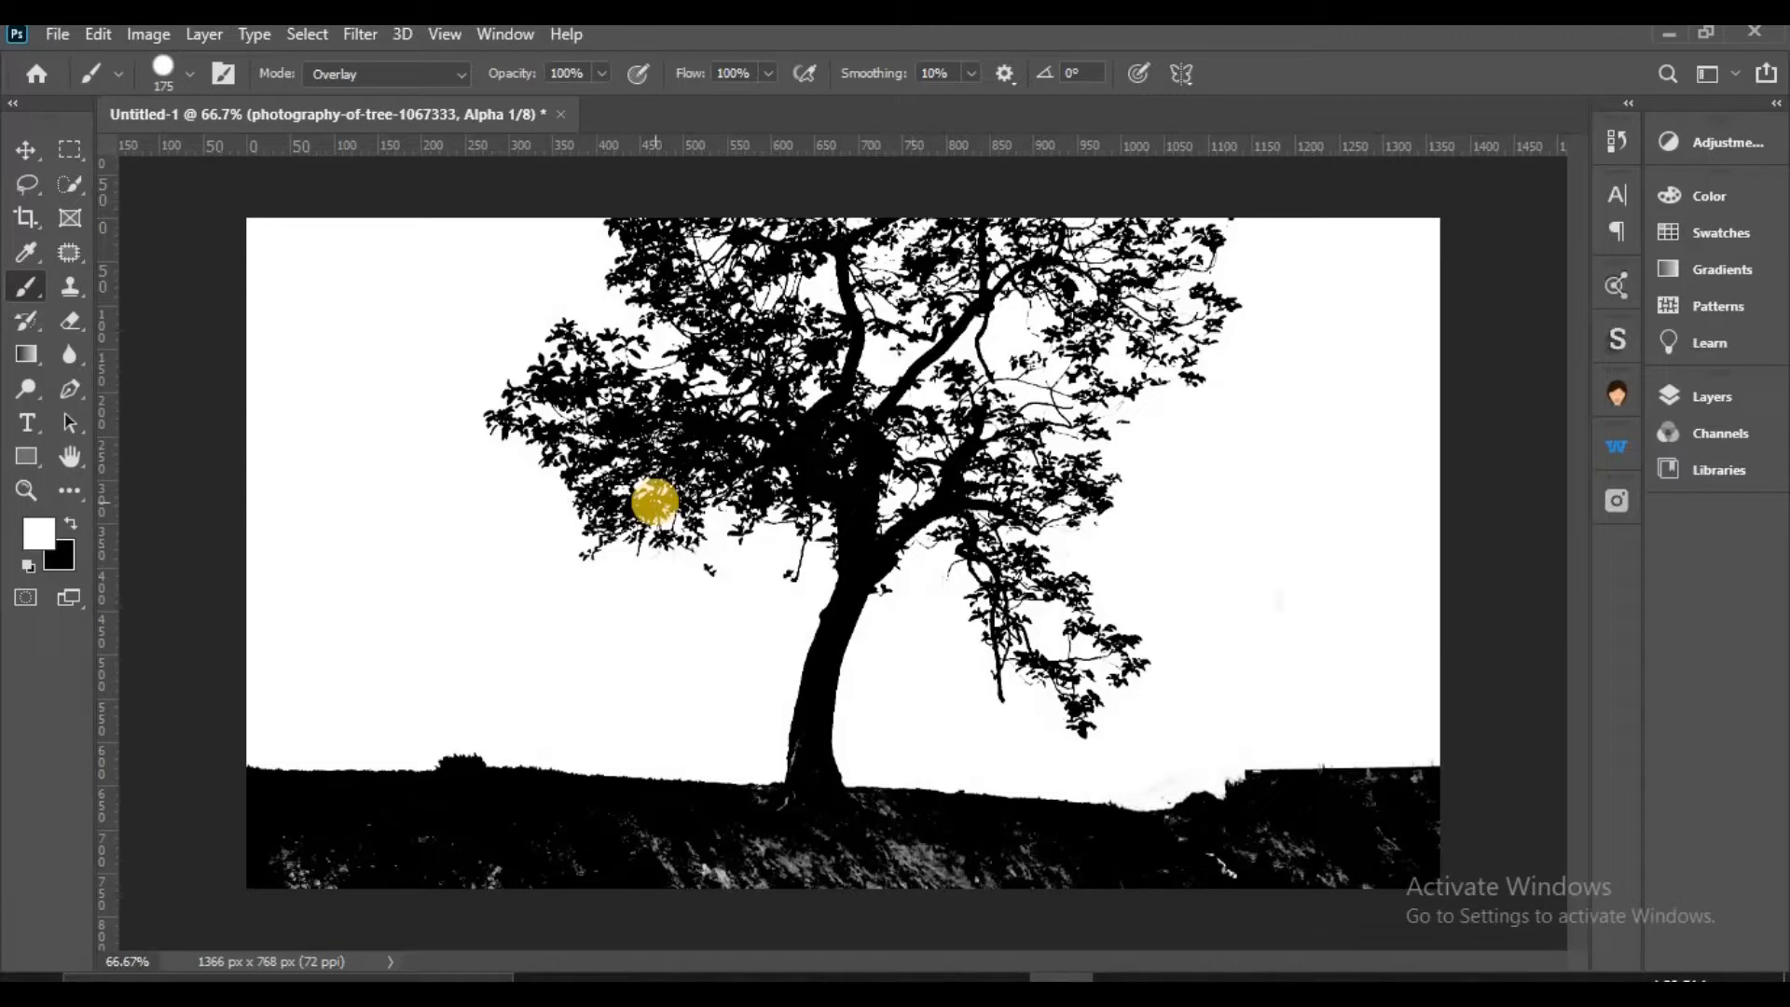
Switch the foreground color to black (000000) and paint over the grey patches of the ground and tree in Alpha 1
{"action": "left_click", "coordinate": [45, 527]}
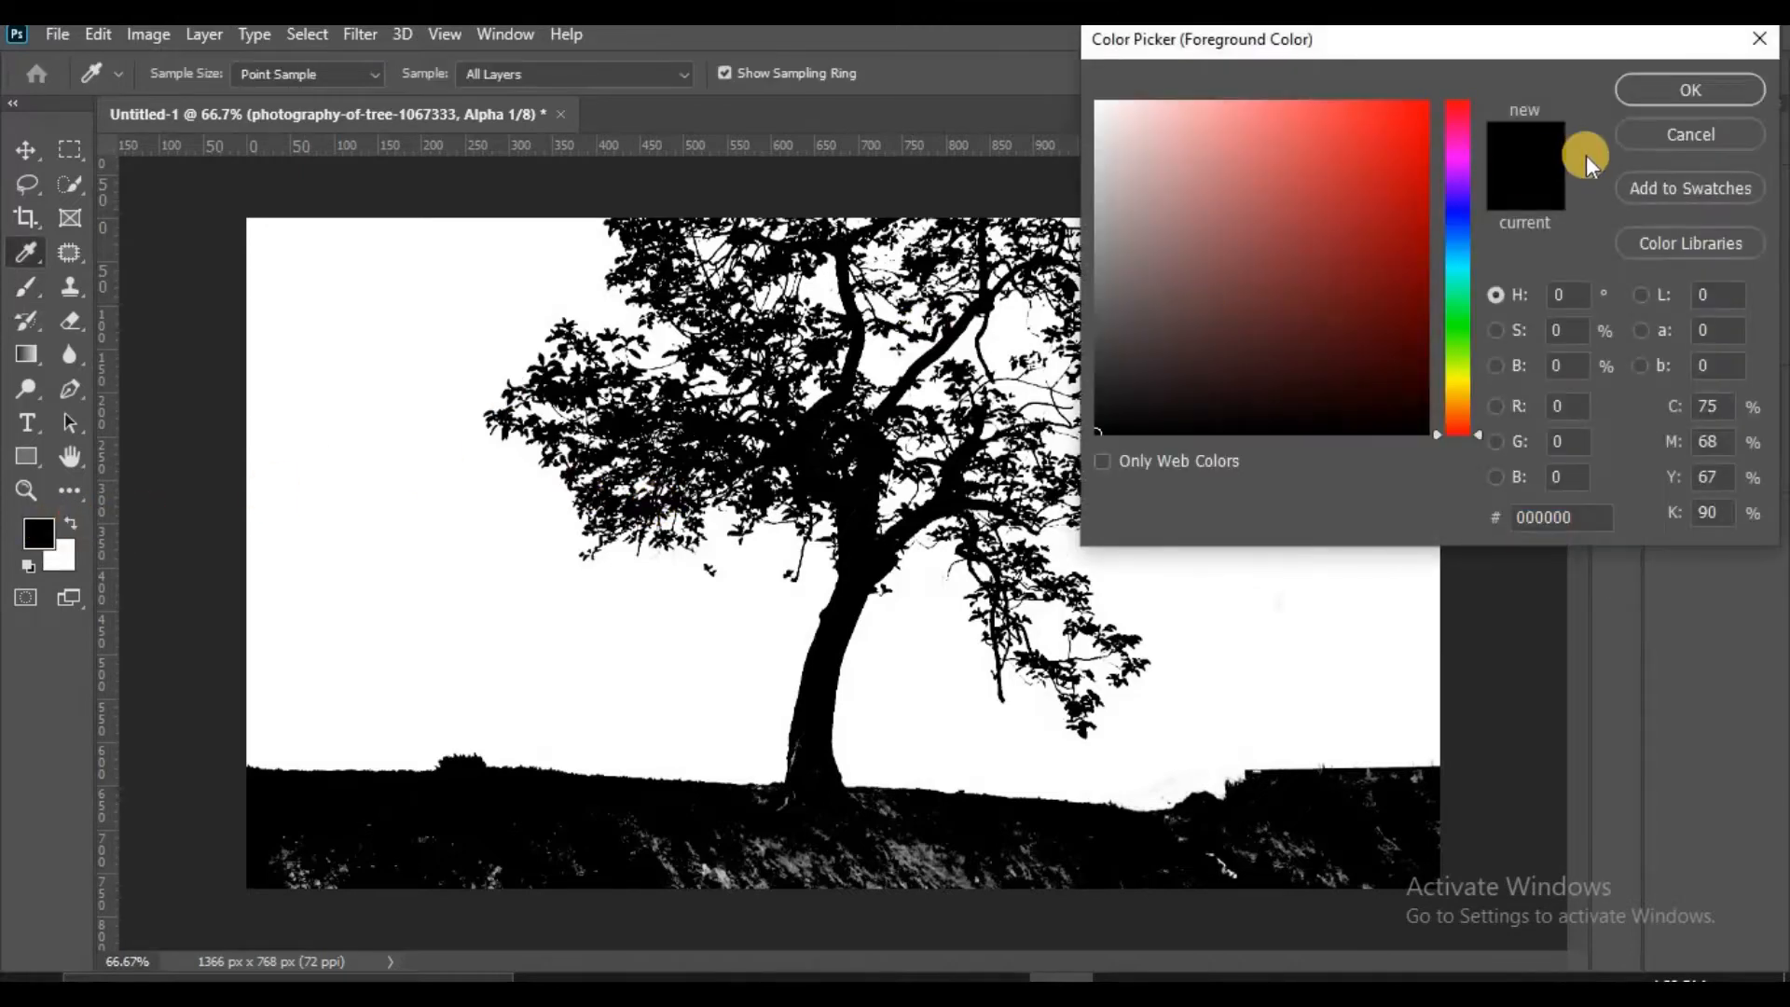
{"action": "left_click", "coordinate": [1639, 89]}
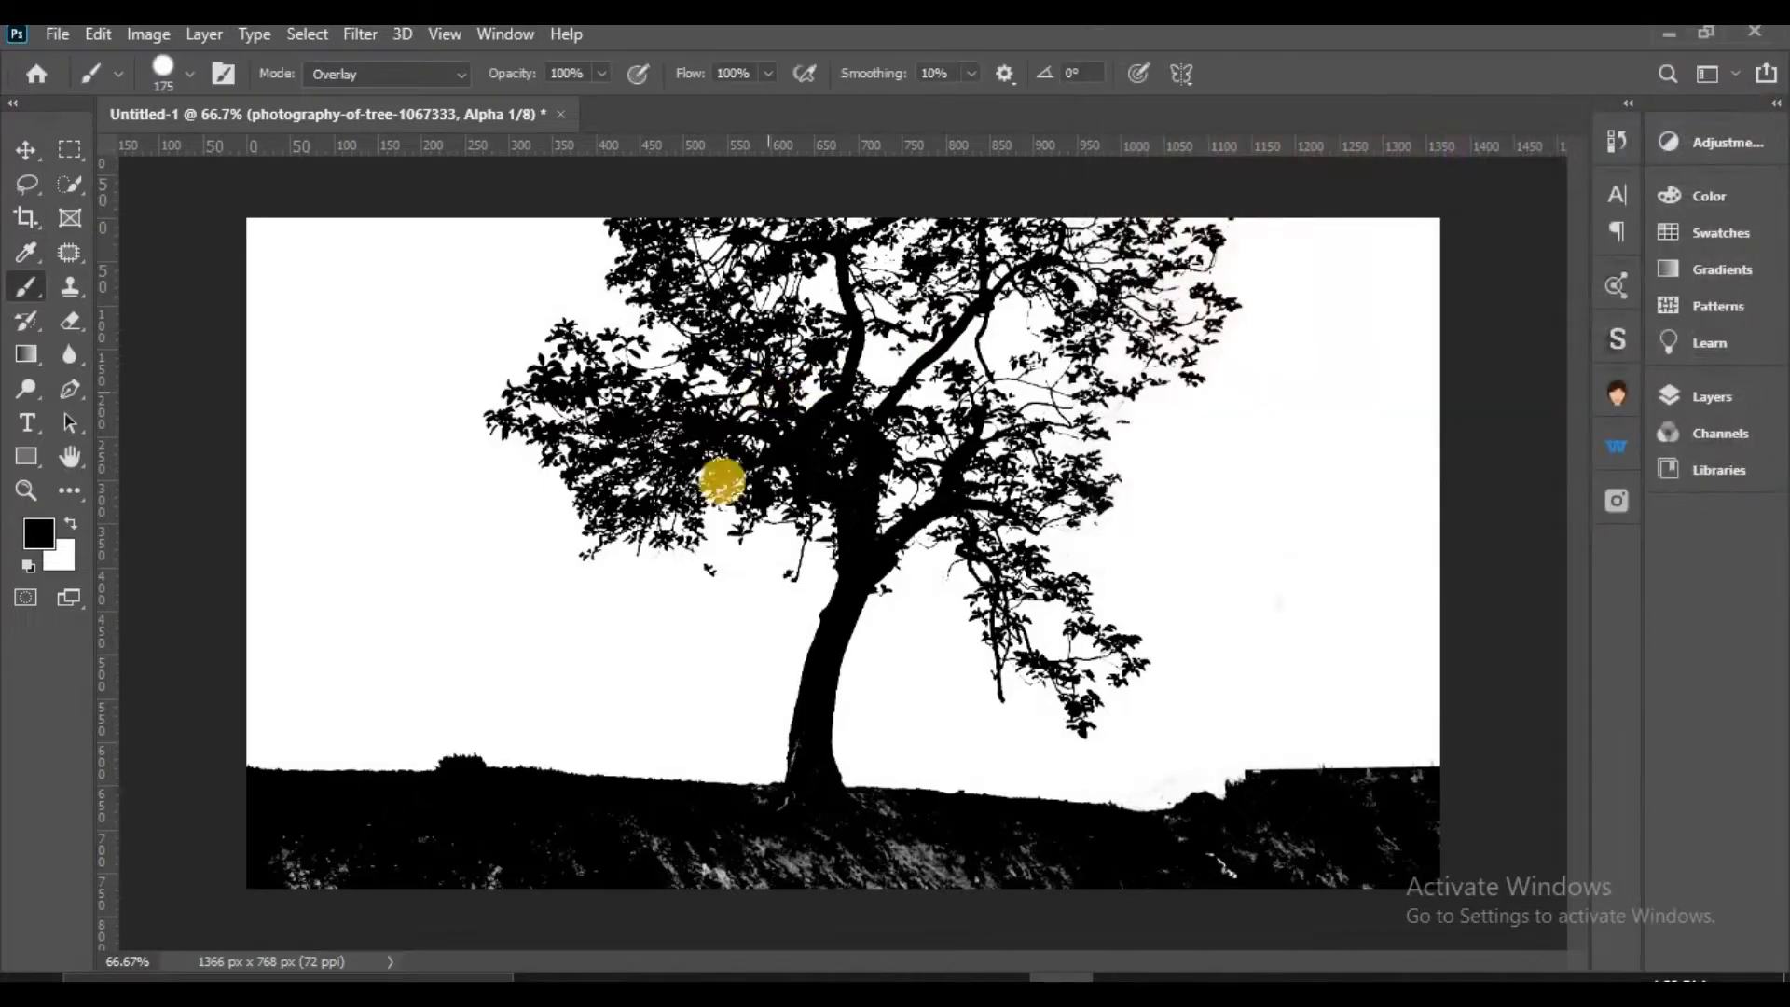
{"action": "mouse_move", "coordinate": [306, 866]}
{"action": "left_mouse_down"}
{"action": "mouse_move", "coordinate": [264, 852]}
{"action": "mouse_move", "coordinate": [1008, 870]}
{"action": "mouse_move", "coordinate": [1446, 824]}
{"action": "mouse_move", "coordinate": [1163, 847]}
{"action": "mouse_move", "coordinate": [1411, 813]}
{"action": "mouse_move", "coordinate": [1368, 824]}
{"action": "mouse_move", "coordinate": [1182, 848]}
{"action": "mouse_move", "coordinate": [1424, 782]}
{"action": "mouse_move", "coordinate": [1068, 861]}
{"action": "left_mouse_up"}
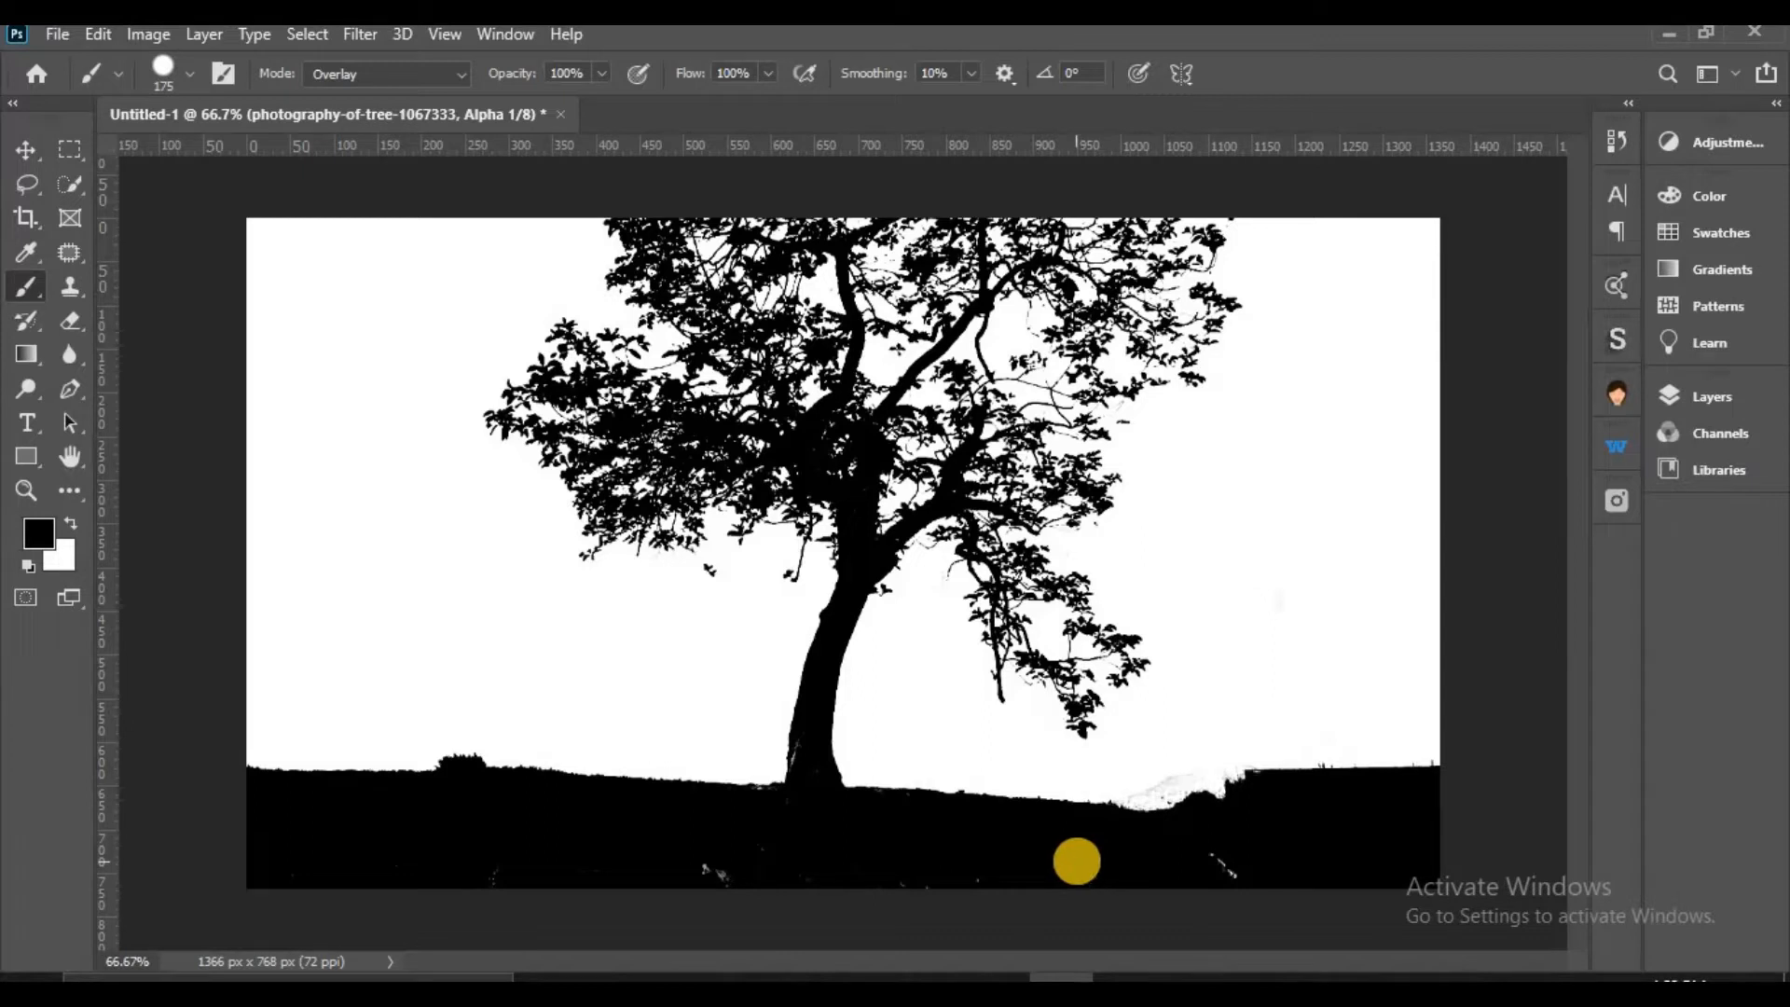
{"action": "key", "text": "ctrl+z"}
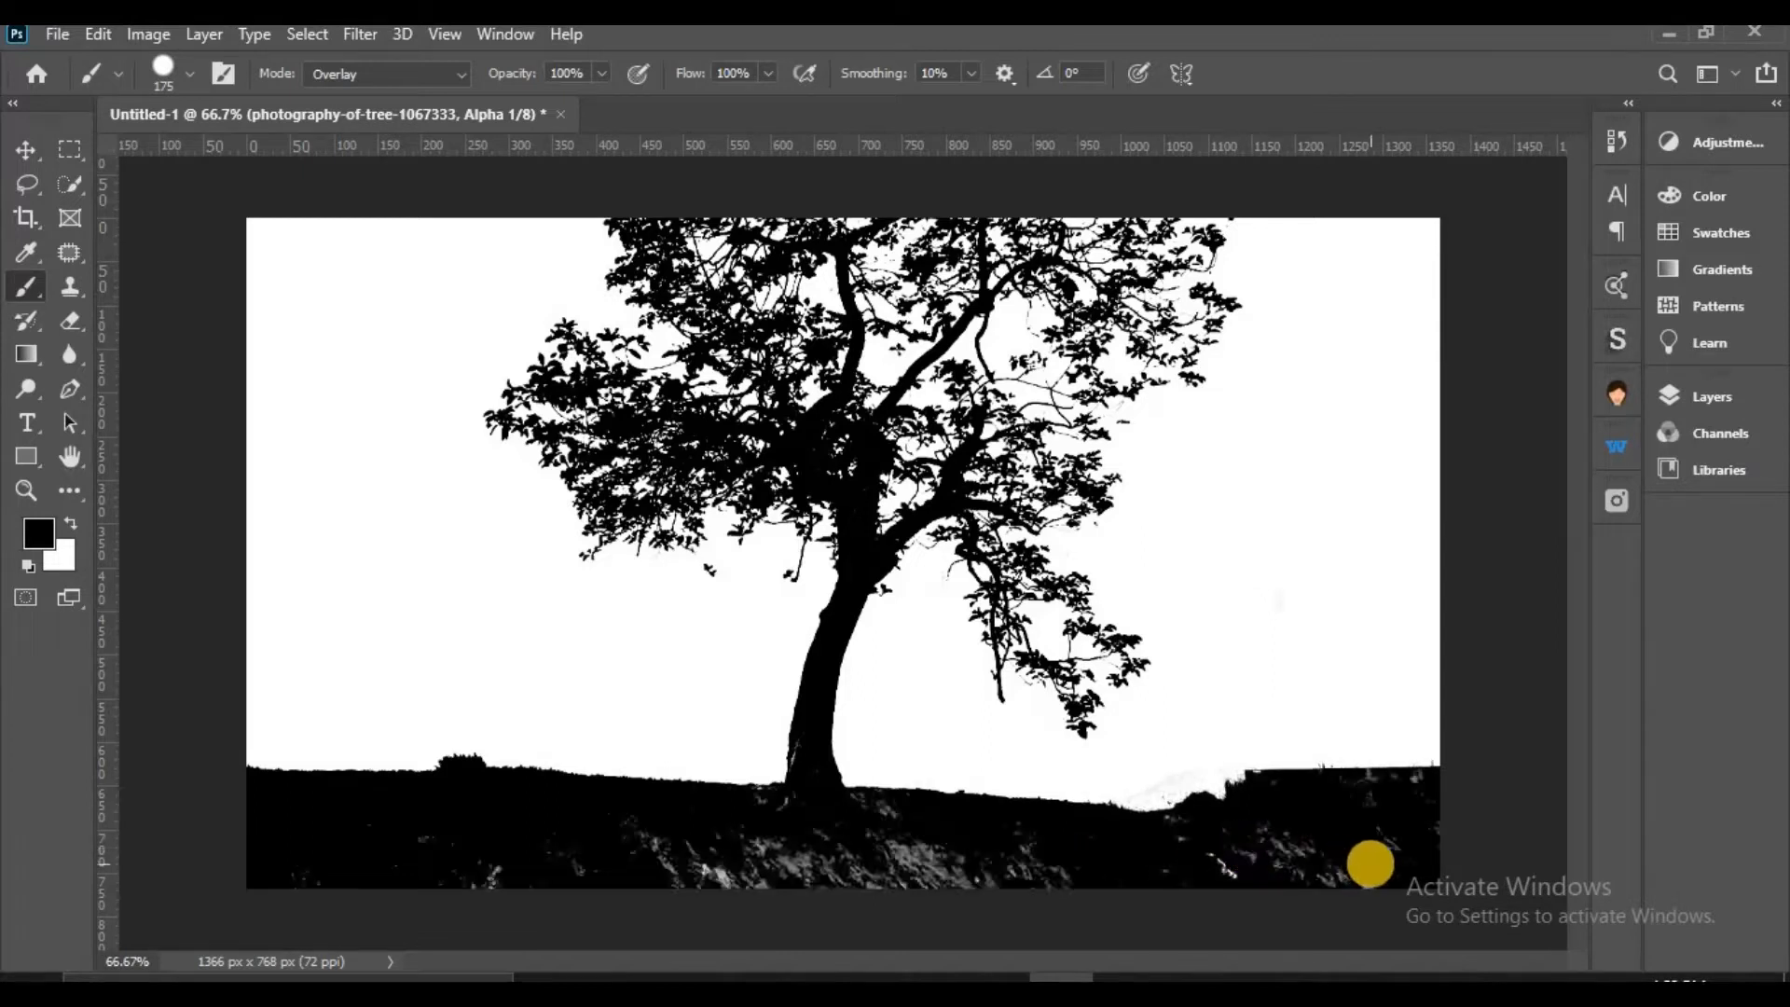
{"action": "mouse_move", "coordinate": [1371, 859]}
{"action": "left_mouse_down"}
{"action": "mouse_move", "coordinate": [859, 886]}
{"action": "mouse_move", "coordinate": [382, 839]}
{"action": "mouse_move", "coordinate": [280, 823]}
{"action": "mouse_move", "coordinate": [235, 791]}
{"action": "mouse_move", "coordinate": [707, 848]}
{"action": "mouse_move", "coordinate": [841, 828]}
{"action": "mouse_move", "coordinate": [1419, 848]}
{"action": "mouse_move", "coordinate": [800, 905]}
{"action": "mouse_move", "coordinate": [715, 893]}
{"action": "mouse_move", "coordinate": [767, 847]}
{"action": "left_mouse_up"}
{"action": "mouse_move", "coordinate": [794, 661]}
{"action": "left_mouse_down"}
{"action": "mouse_move", "coordinate": [877, 512]}
{"action": "mouse_move", "coordinate": [1114, 709]}
{"action": "mouse_move", "coordinate": [1036, 581]}
{"action": "mouse_move", "coordinate": [934, 516]}
{"action": "mouse_move", "coordinate": [1040, 473]}
{"action": "mouse_move", "coordinate": [867, 450]}
{"action": "mouse_move", "coordinate": [1071, 445]}
{"action": "mouse_move", "coordinate": [668, 521]}
{"action": "mouse_move", "coordinate": [572, 510]}
{"action": "mouse_move", "coordinate": [486, 422]}
{"action": "mouse_move", "coordinate": [669, 433]}
{"action": "mouse_move", "coordinate": [568, 326]}
{"action": "mouse_move", "coordinate": [805, 352]}
{"action": "mouse_move", "coordinate": [874, 322]}
{"action": "mouse_move", "coordinate": [667, 275]}
{"action": "mouse_move", "coordinate": [1198, 289]}
{"action": "mouse_move", "coordinate": [857, 277]}
{"action": "mouse_move", "coordinate": [989, 255]}
{"action": "mouse_move", "coordinate": [1242, 298]}
{"action": "mouse_move", "coordinate": [970, 517]}
{"action": "mouse_move", "coordinate": [811, 315]}
{"action": "mouse_move", "coordinate": [1059, 519]}
{"action": "mouse_move", "coordinate": [1114, 648]}
{"action": "left_mouse_up"}
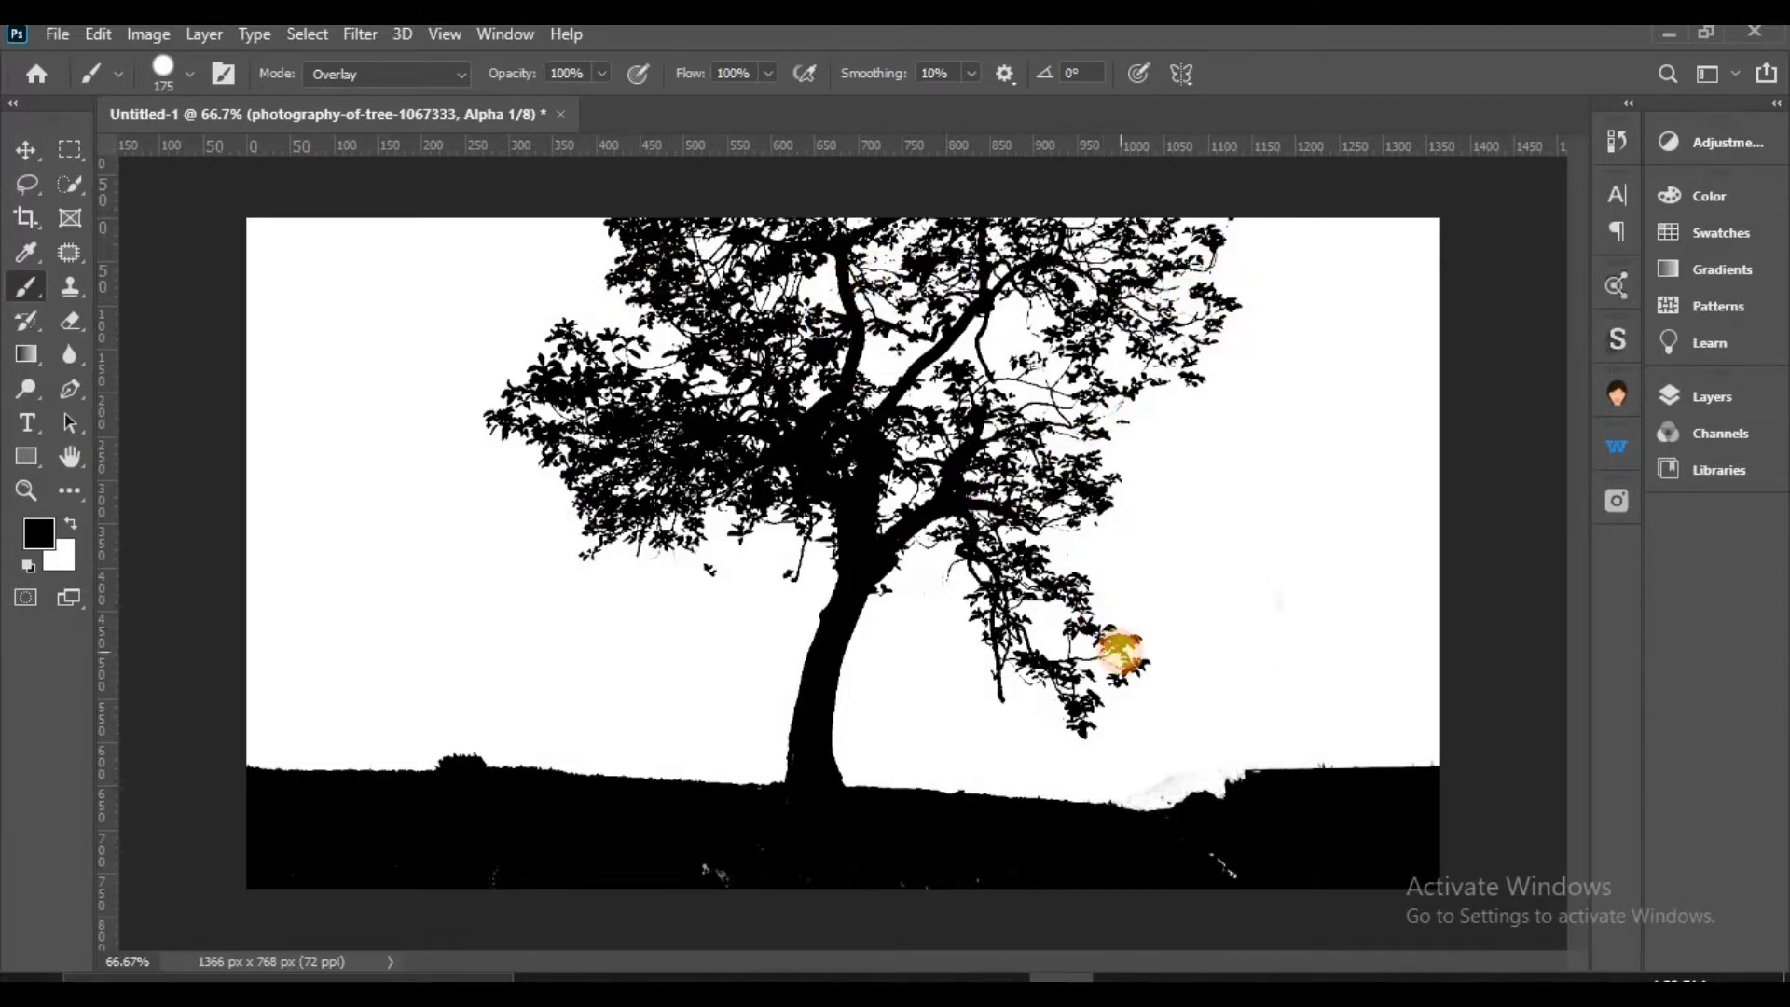
Load Alpha 1 as a selection and add it as a layer mask on the tree photo layer
{"action": "left_click", "coordinate": [1685, 434]}
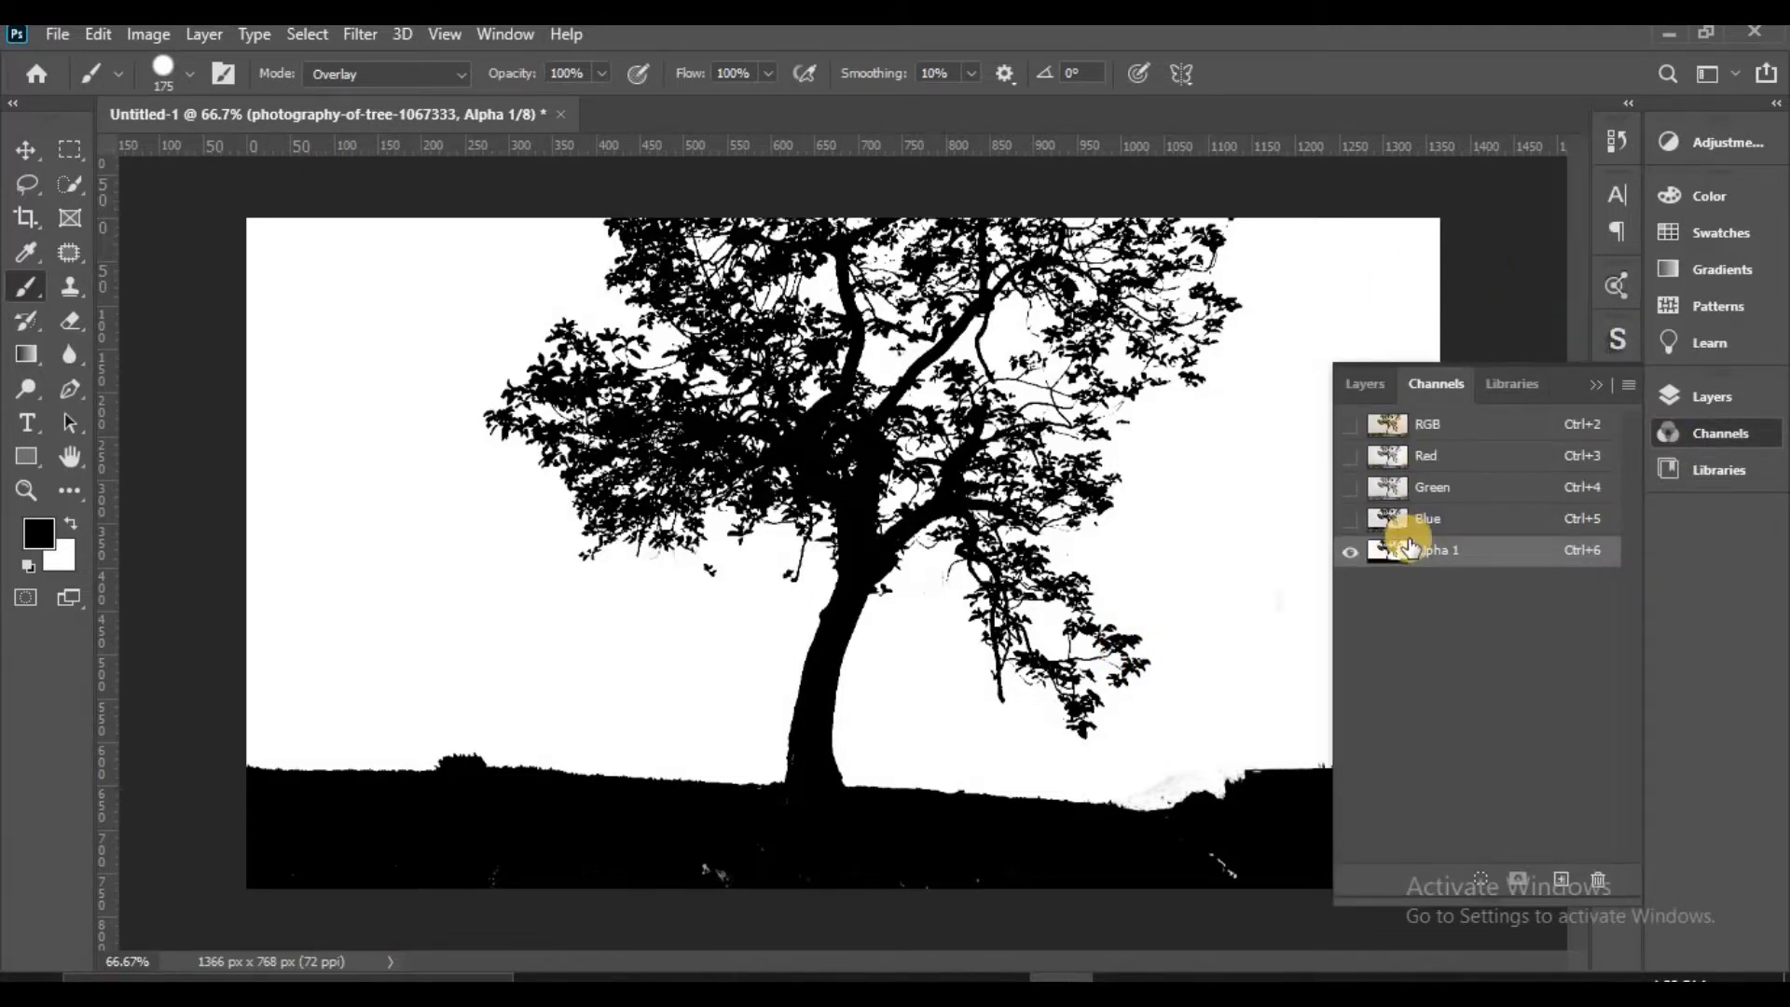
{"action": "left_click", "coordinate": [1405, 557], "text": "ctrl"}
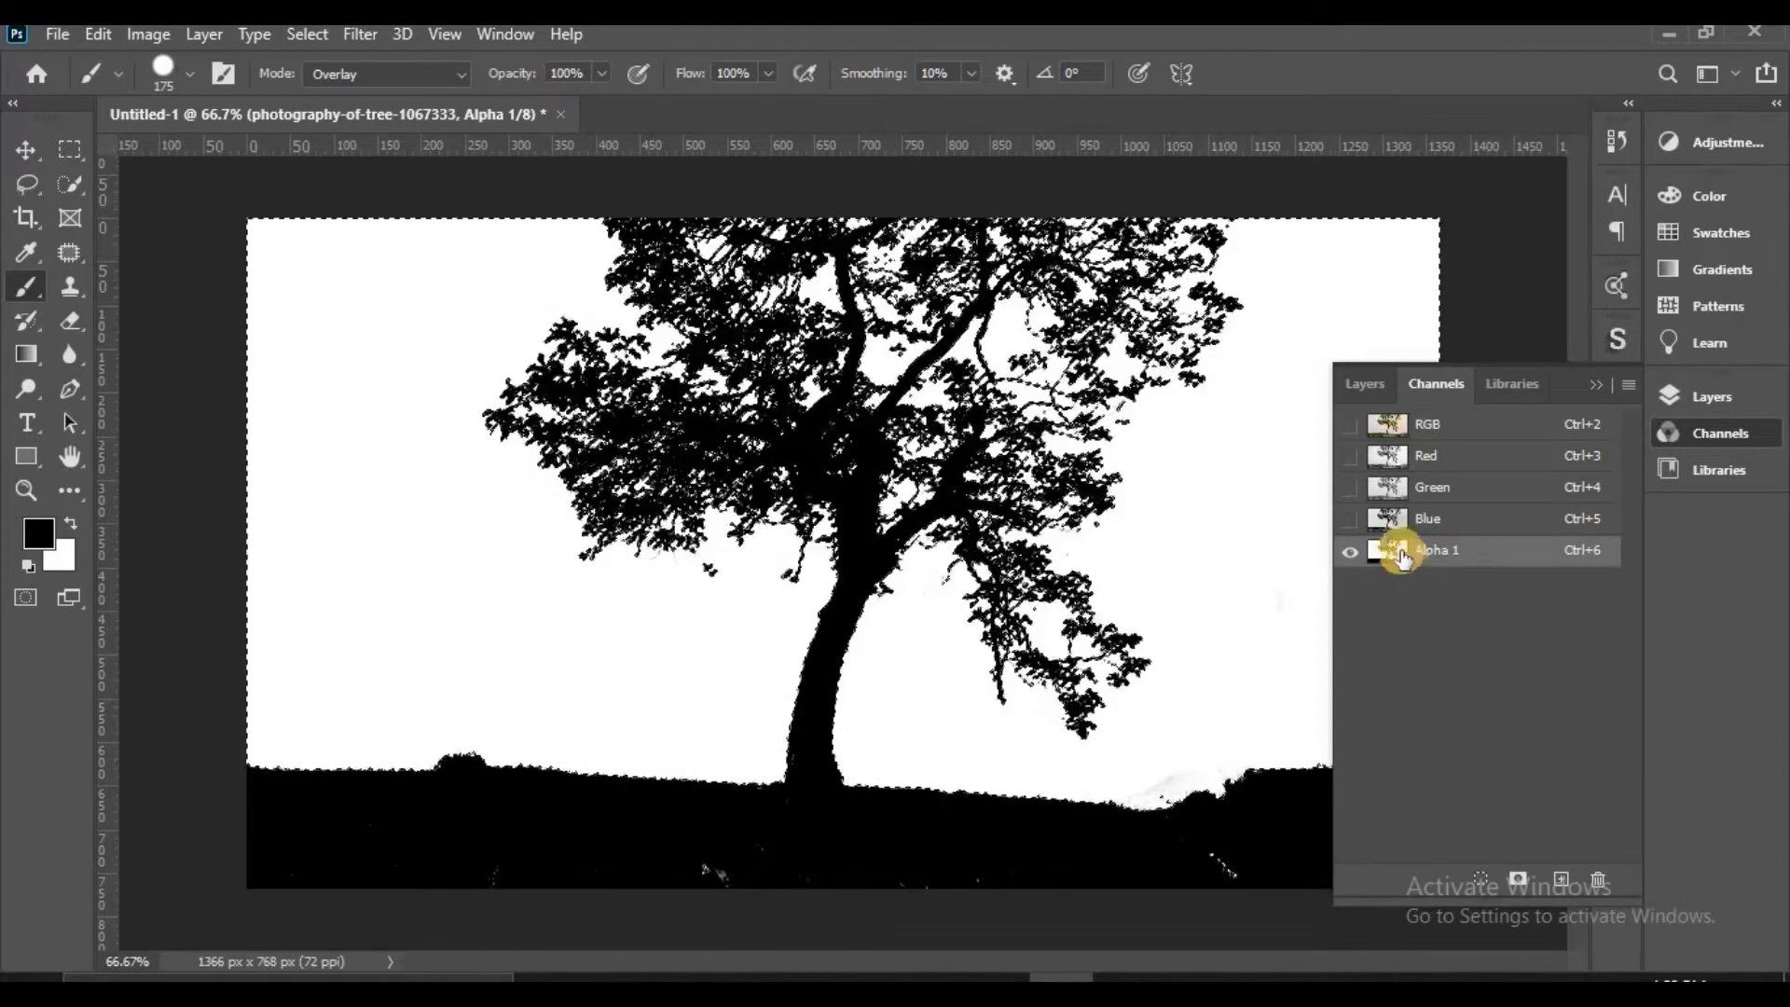
{"action": "left_click", "coordinate": [1356, 383]}
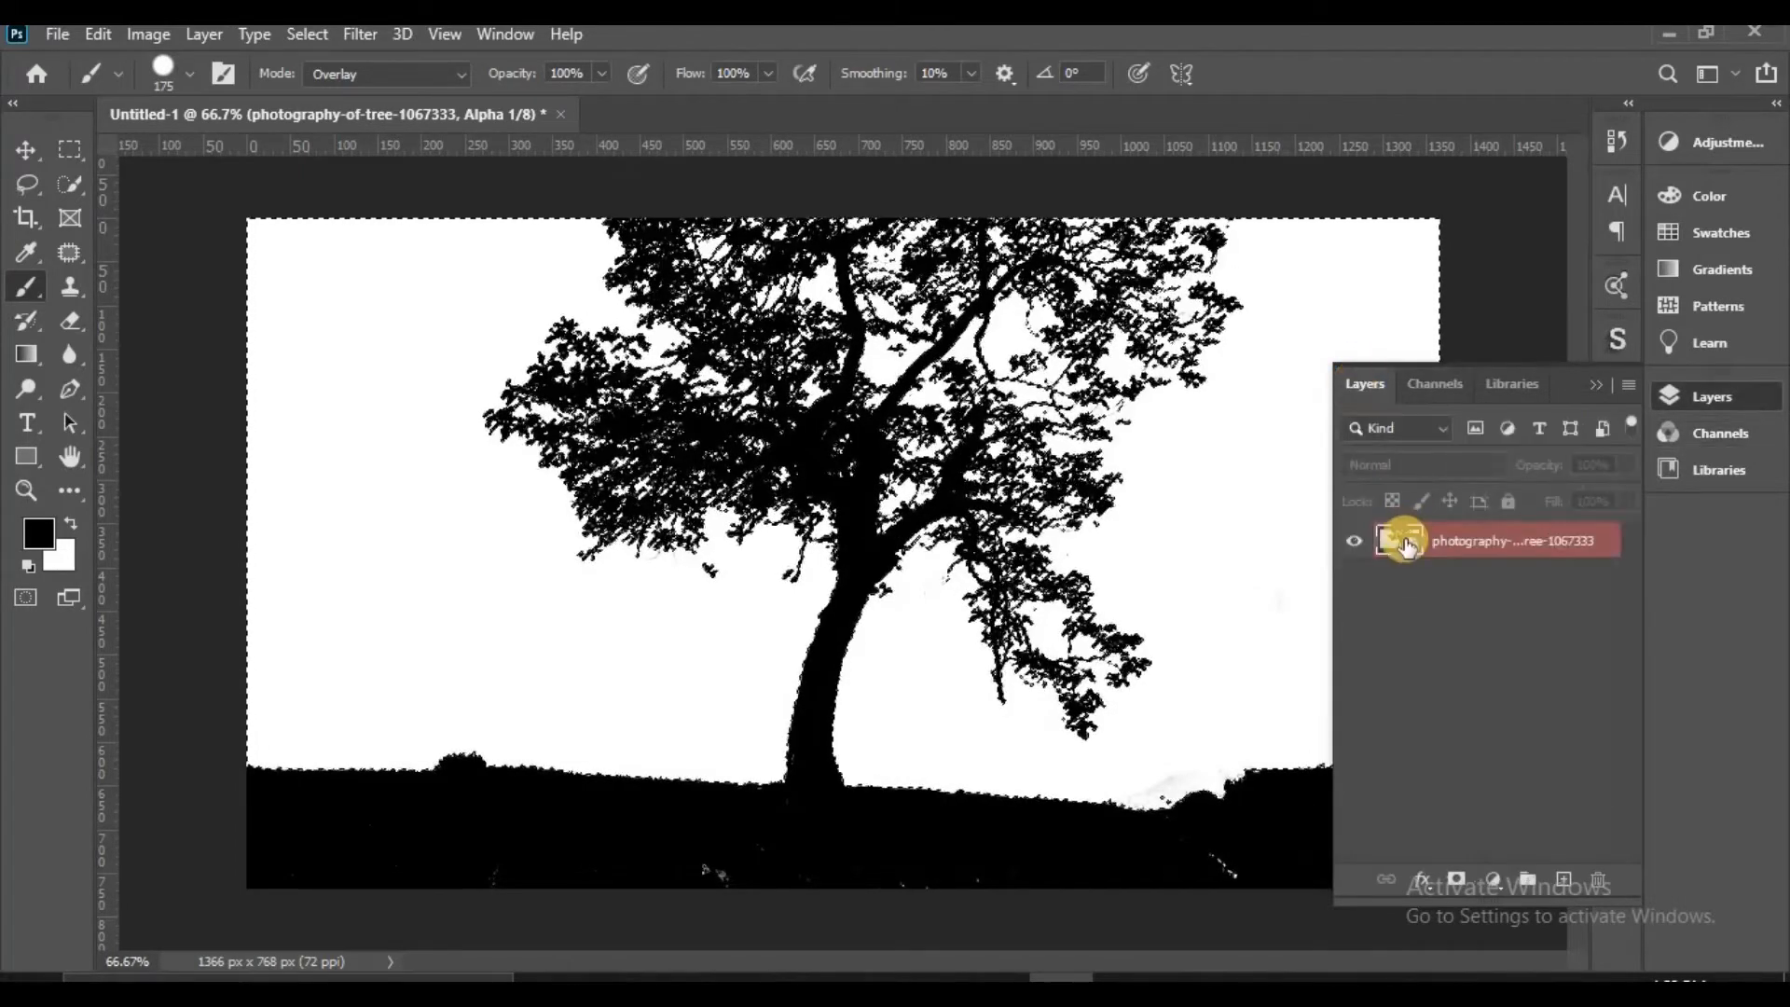
{"action": "left_click", "coordinate": [1457, 880]}
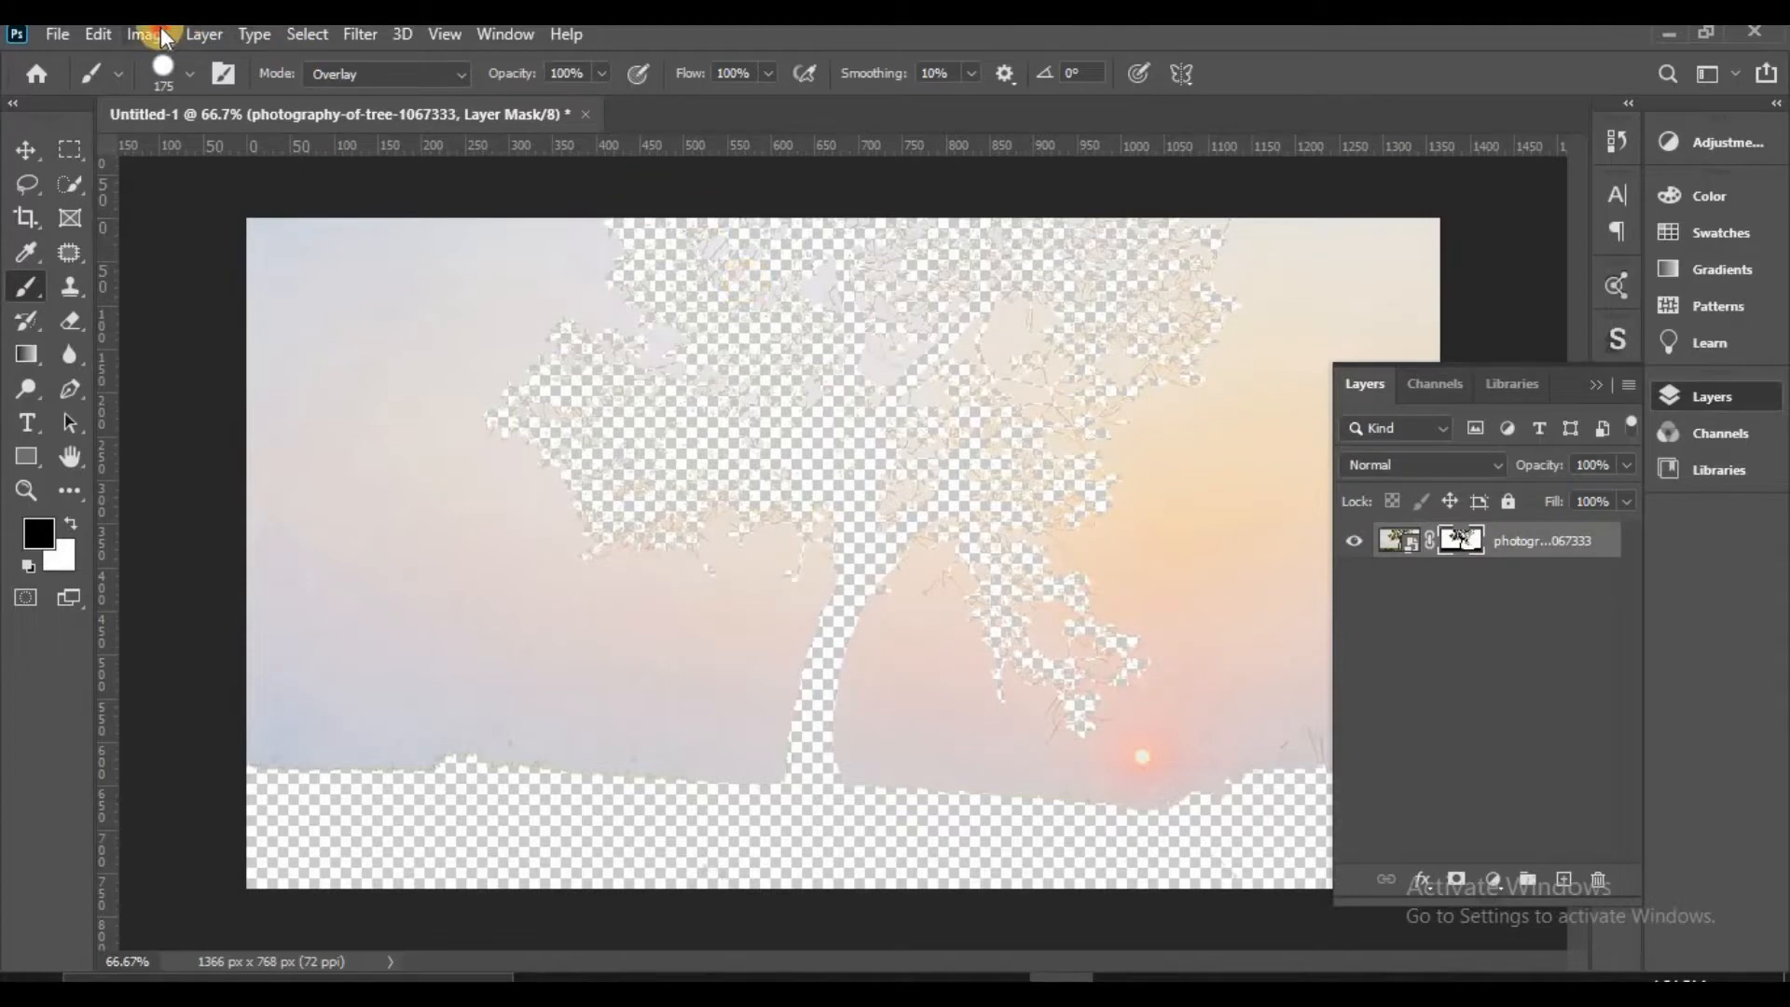
Invert the layer mask on the tree photo so the tree and ground are kept and the sky is masked out
{"action": "left_click", "coordinate": [160, 36]}
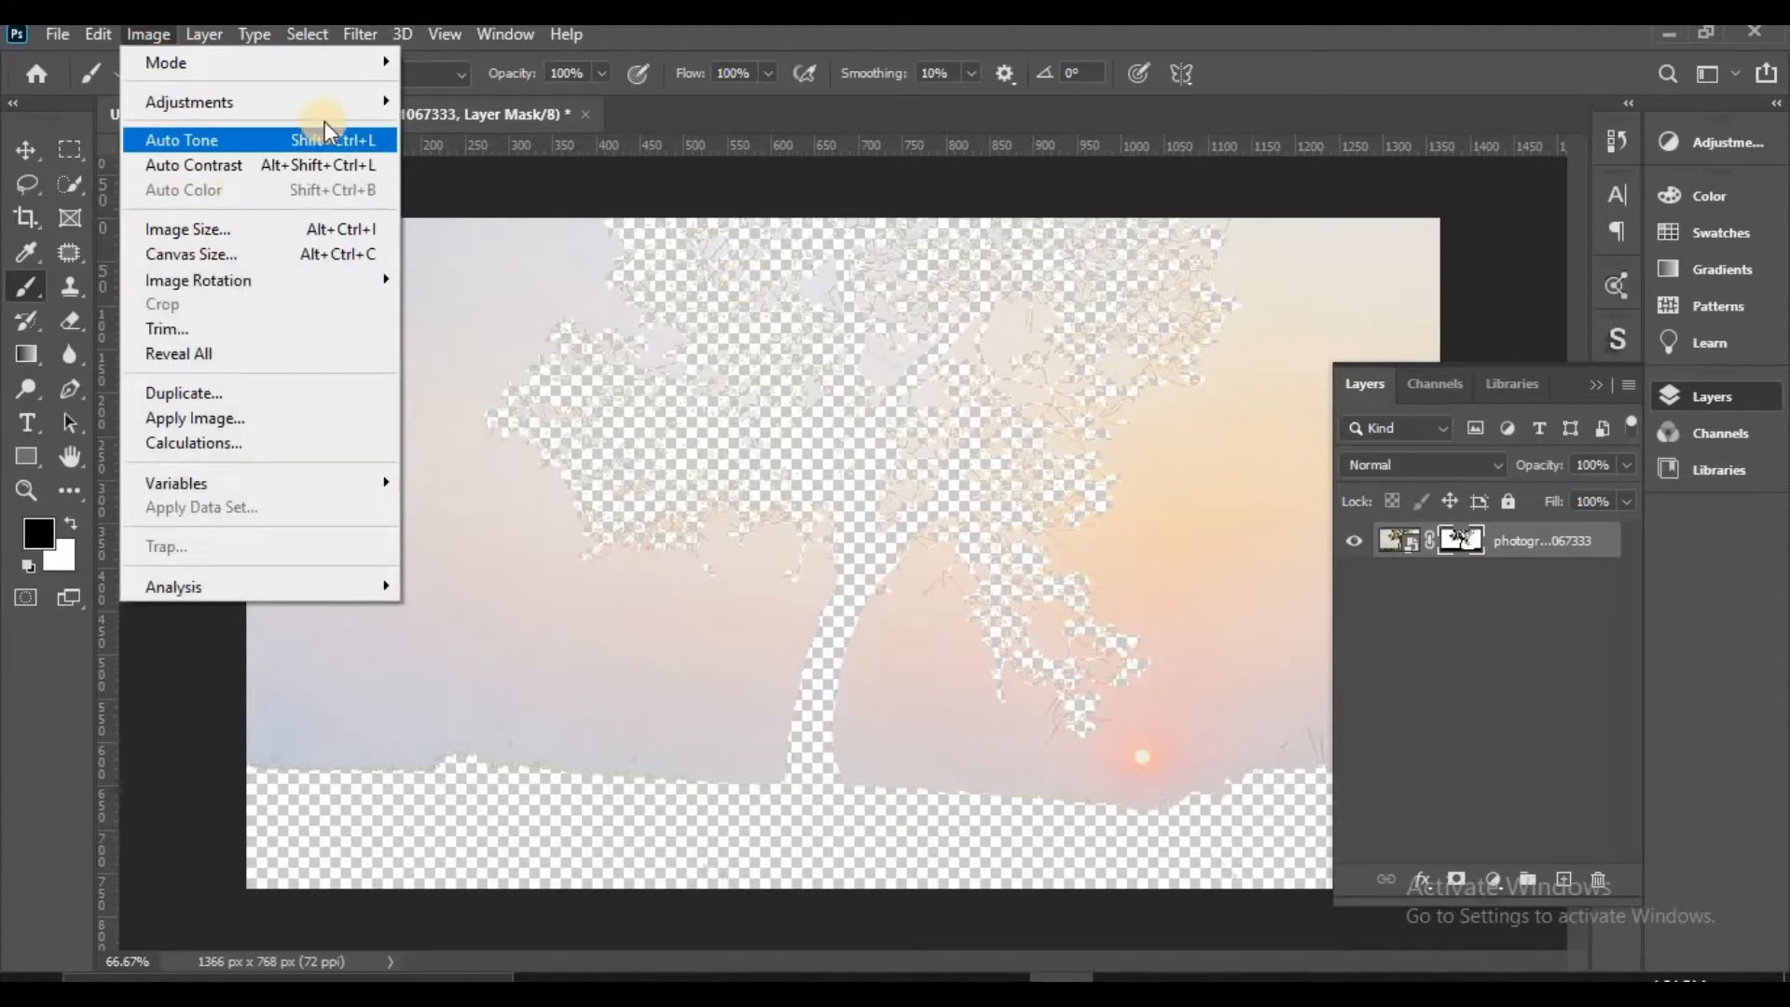
{"action": "mouse_move", "coordinate": [317, 102]}
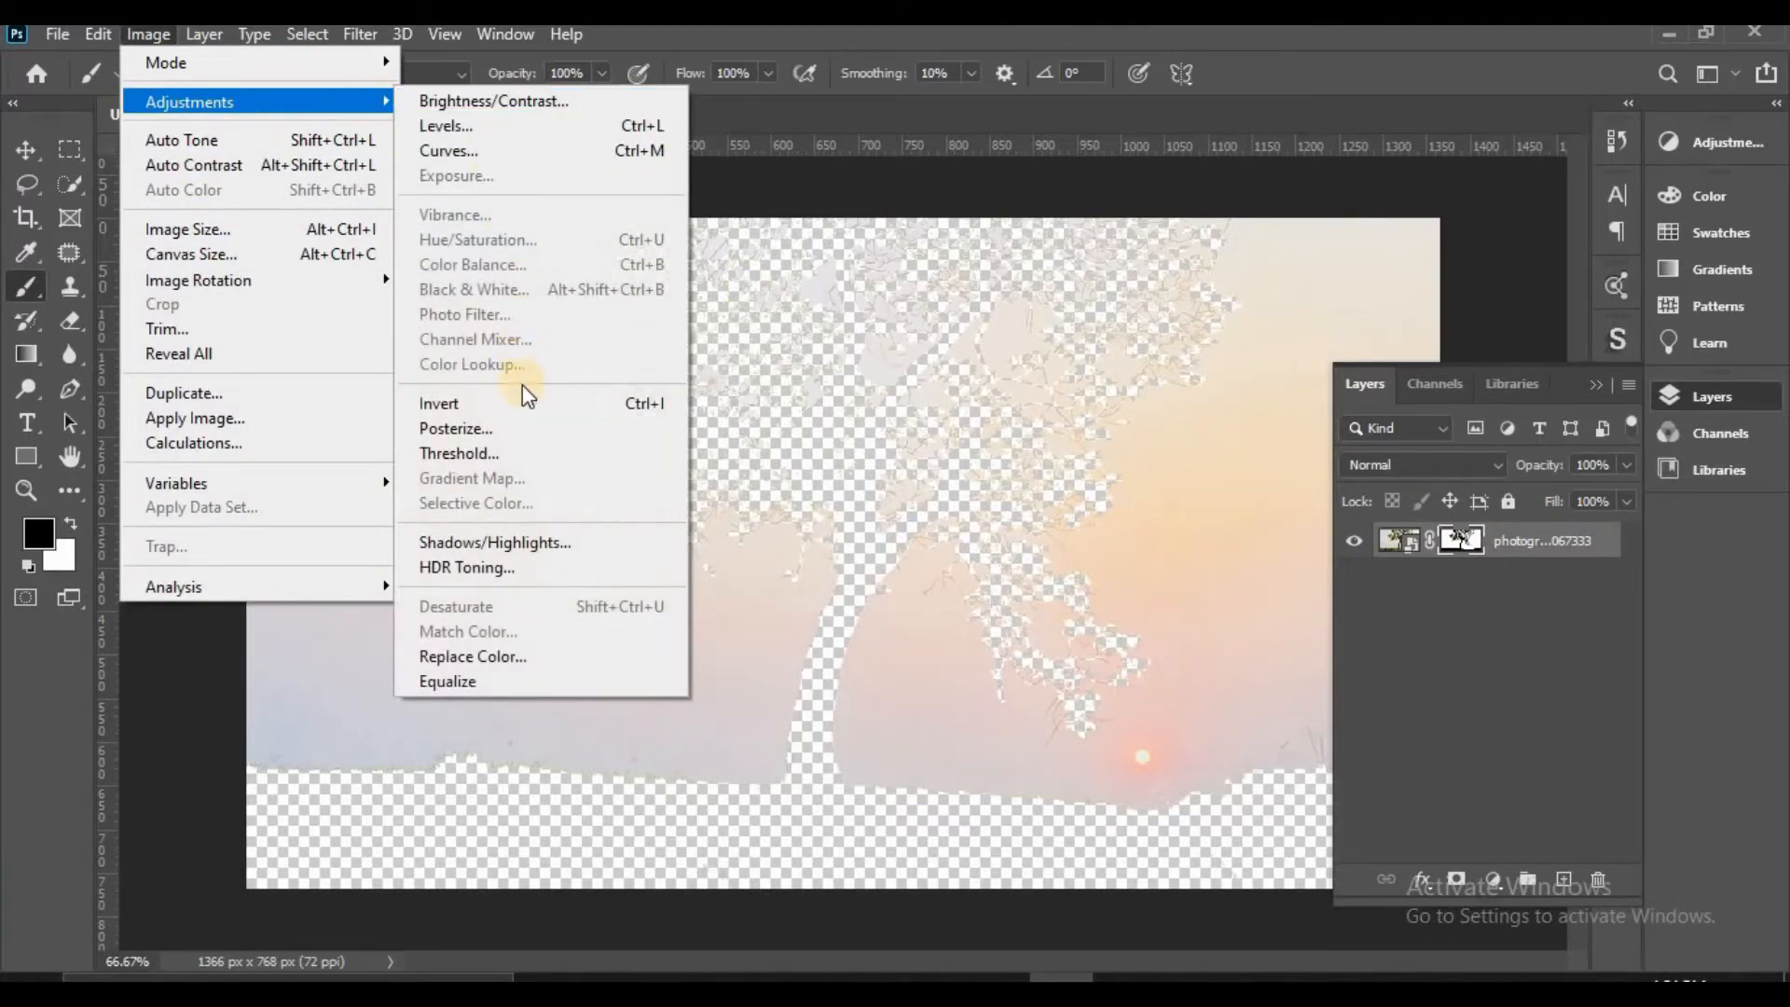
{"action": "left_click", "coordinate": [678, 402]}
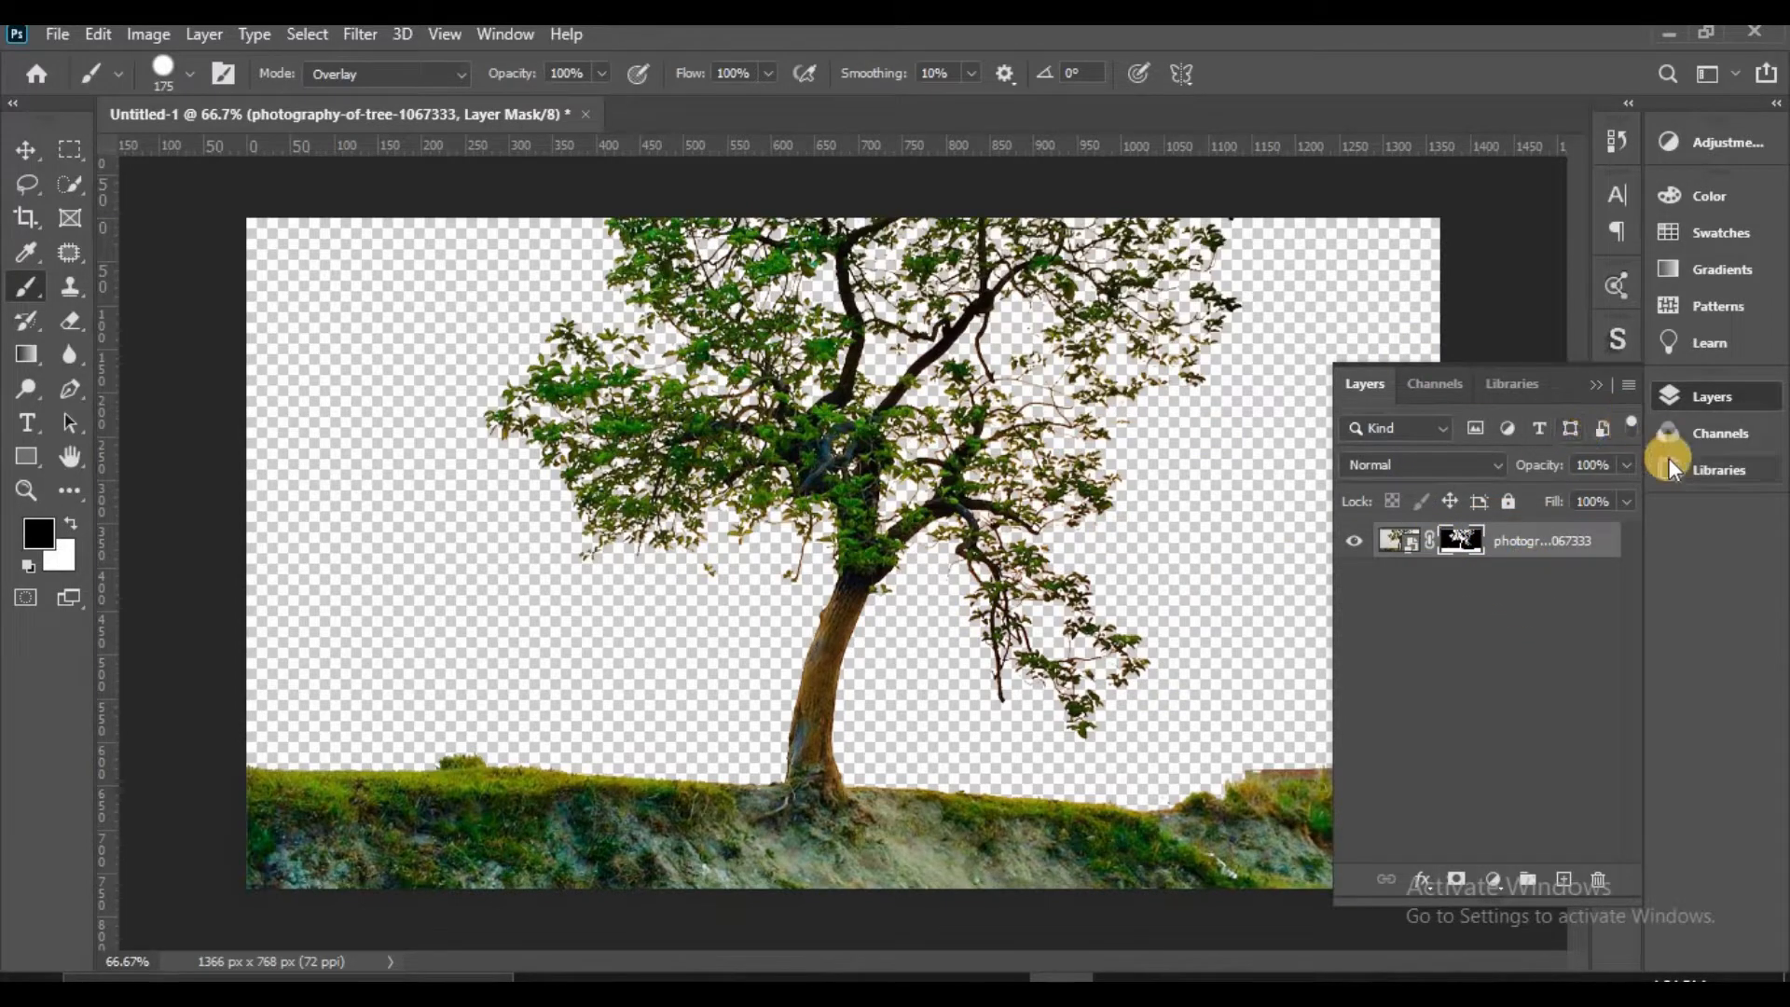
{"action": "left_click", "coordinate": [1604, 388]}
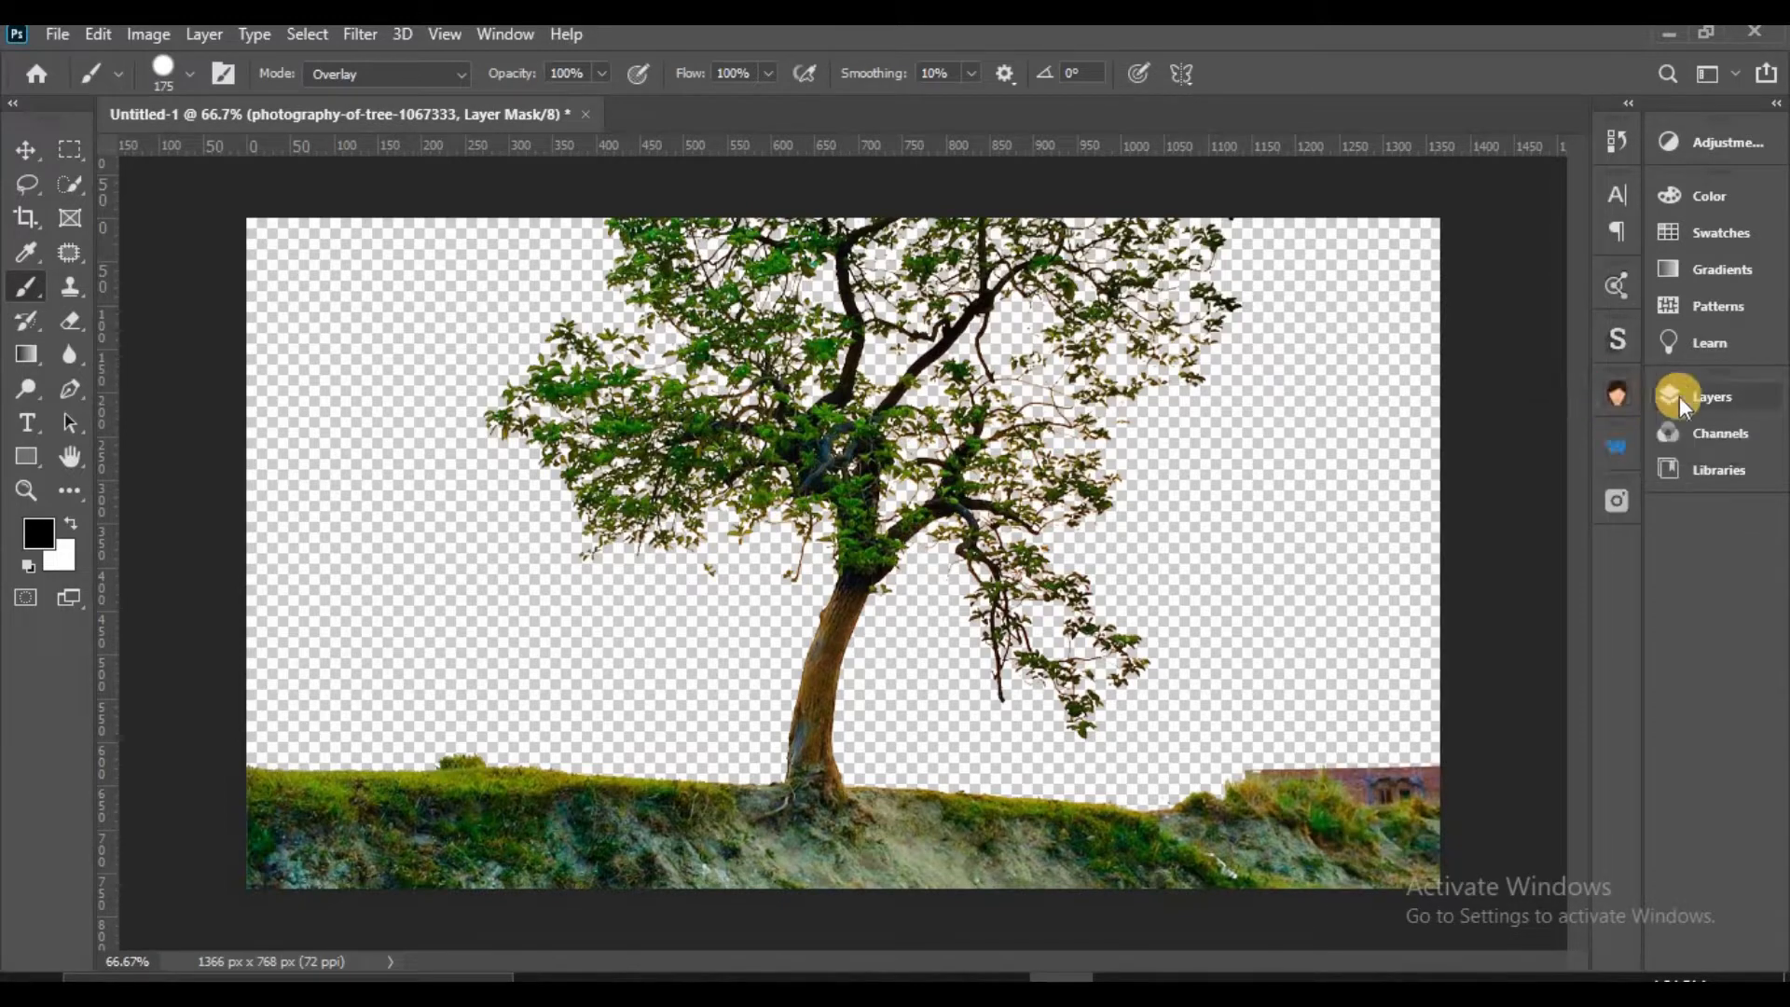
{"action": "left_click", "coordinate": [1712, 433]}
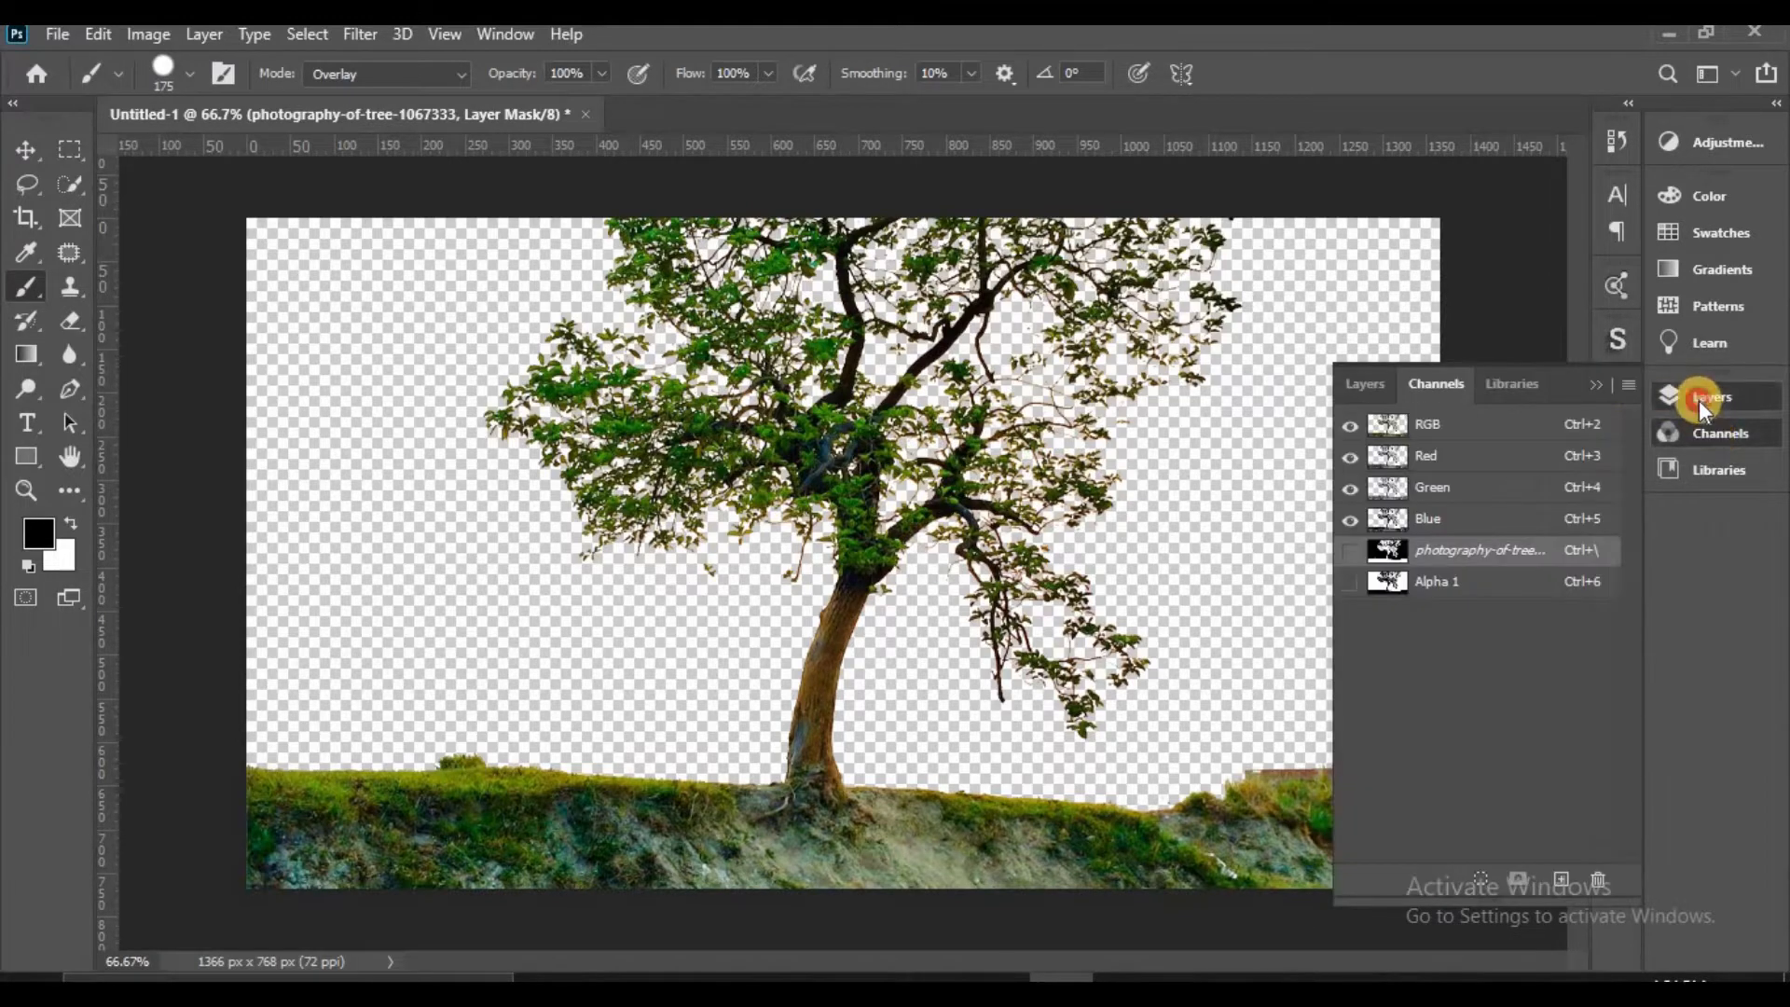
{"action": "left_click", "coordinate": [1698, 400]}
{"action": "left_click", "coordinate": [1693, 420]}
{"action": "left_click", "coordinate": [1692, 419]}
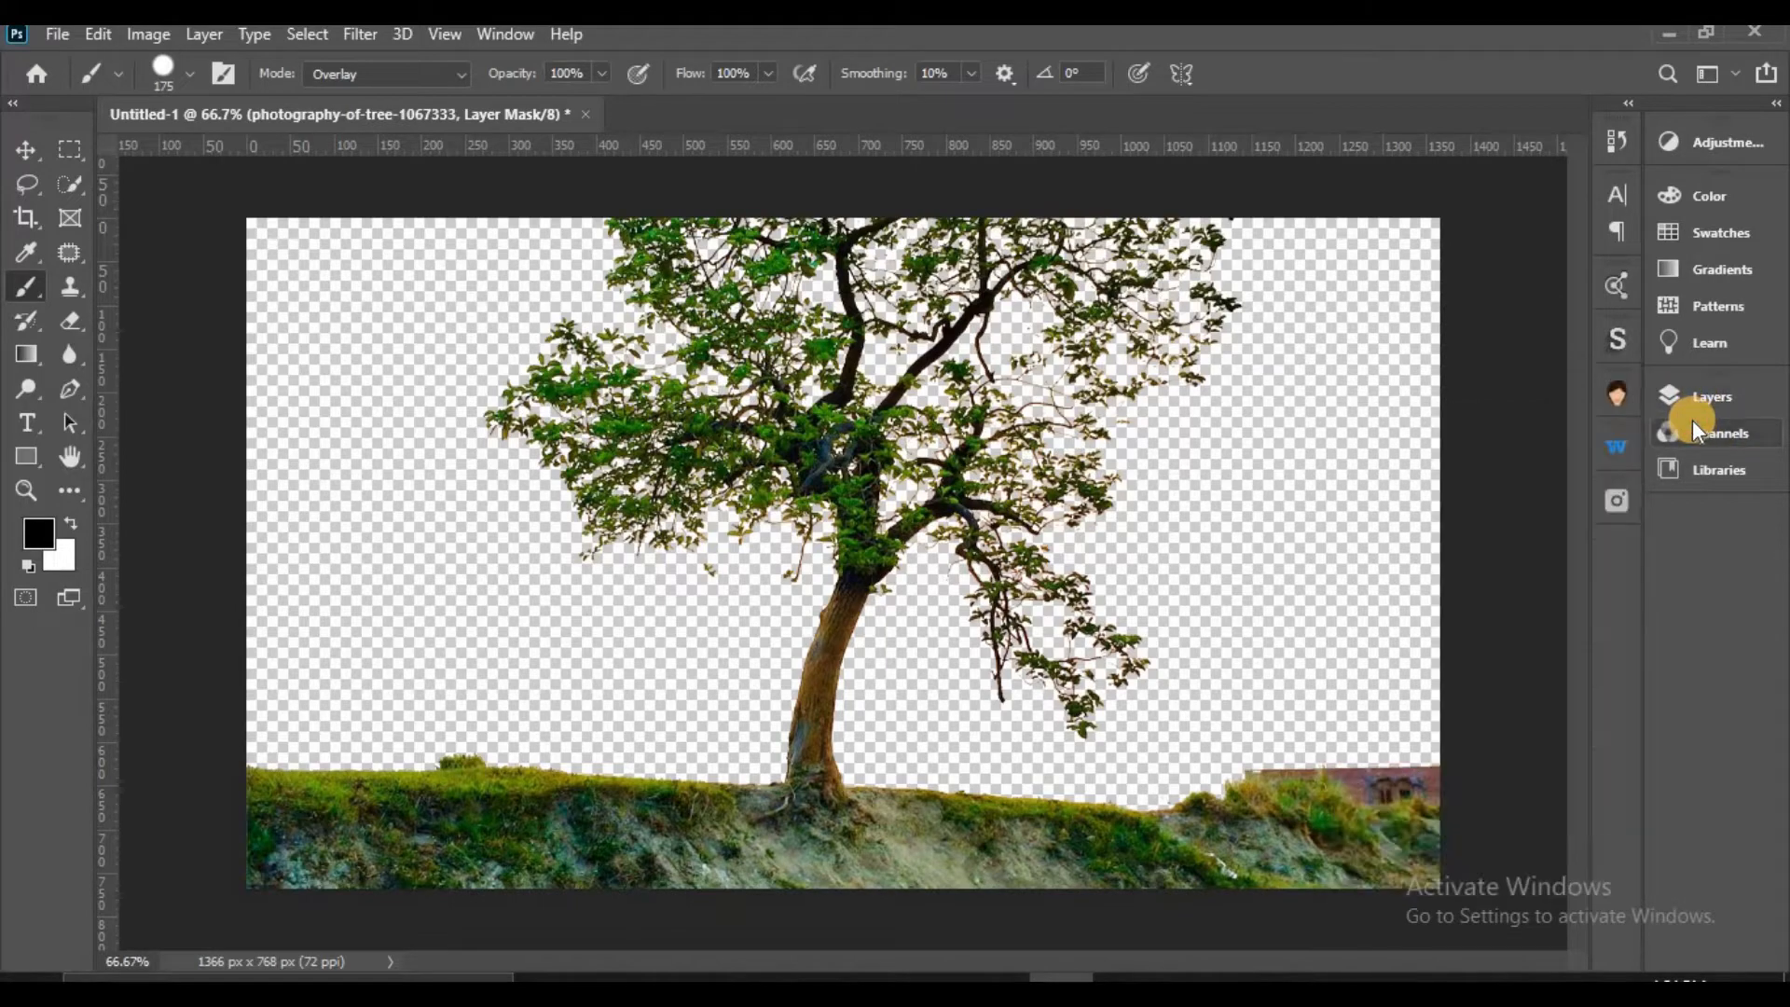
Insert the Pexels stock photo of a round tree on a grassy field under a cloudy sky into the document
{"action": "left_click", "coordinate": [1616, 508]}
{"action": "mouse_move", "coordinate": [1350, 606]}
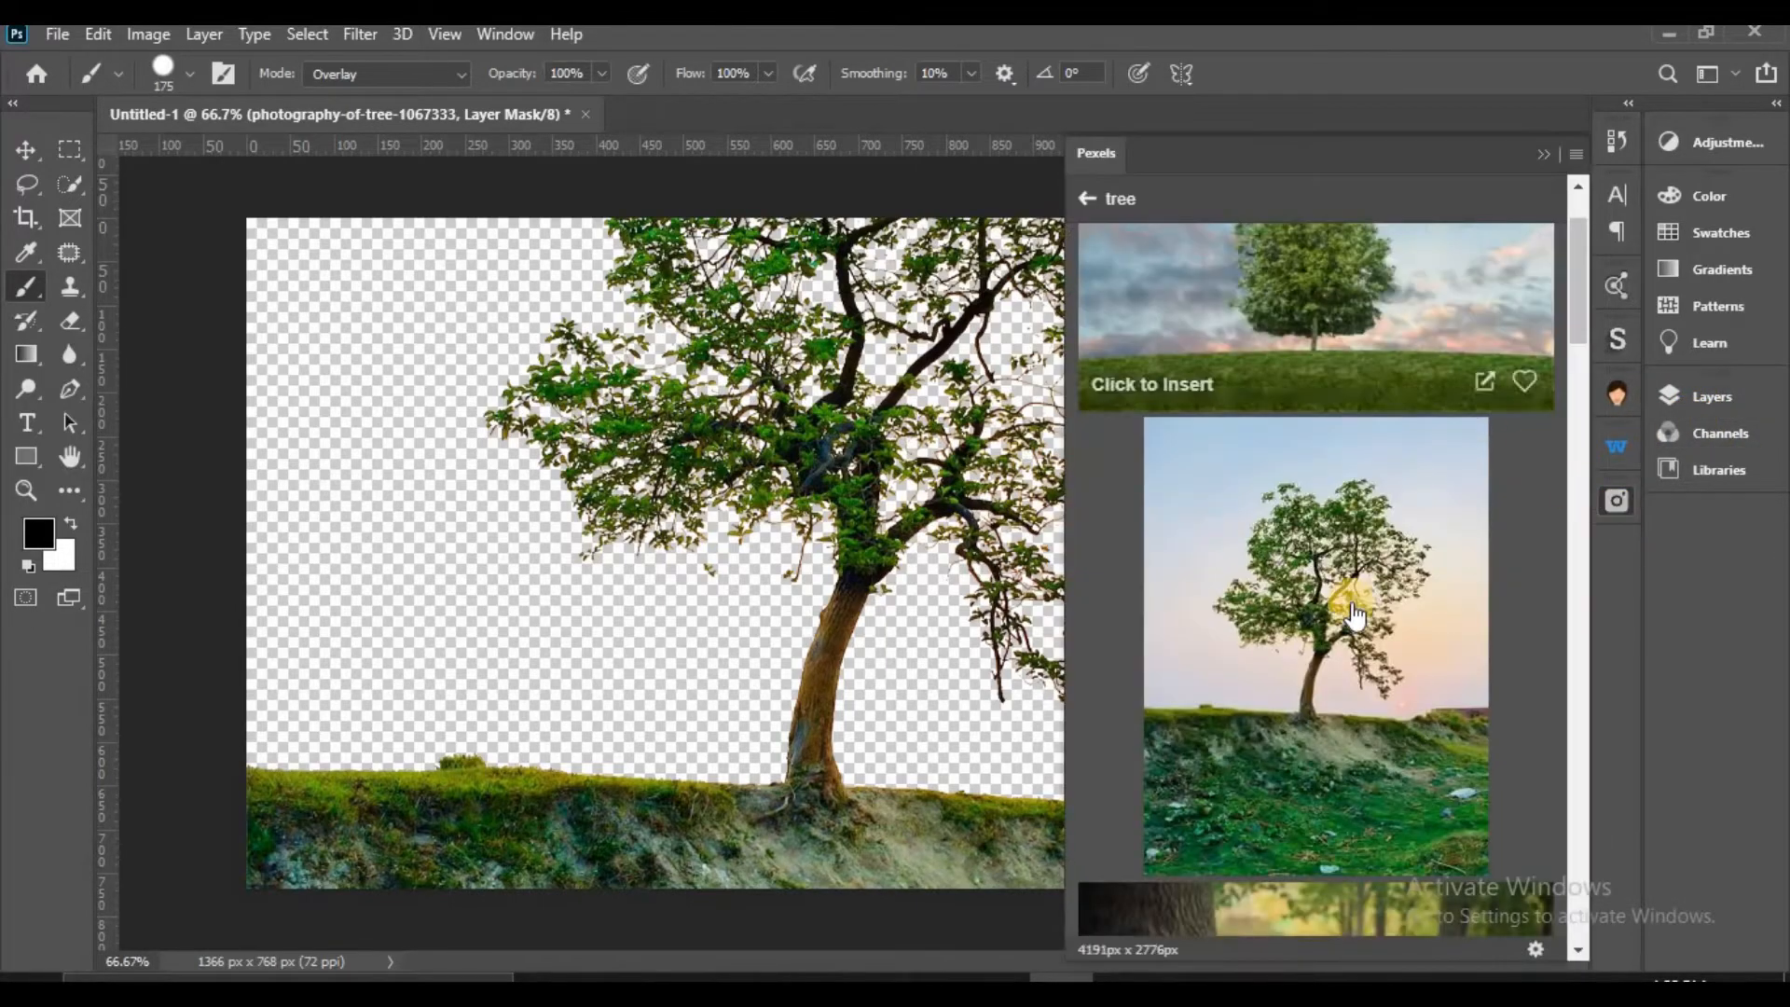
{"action": "left_click", "coordinate": [1328, 352]}
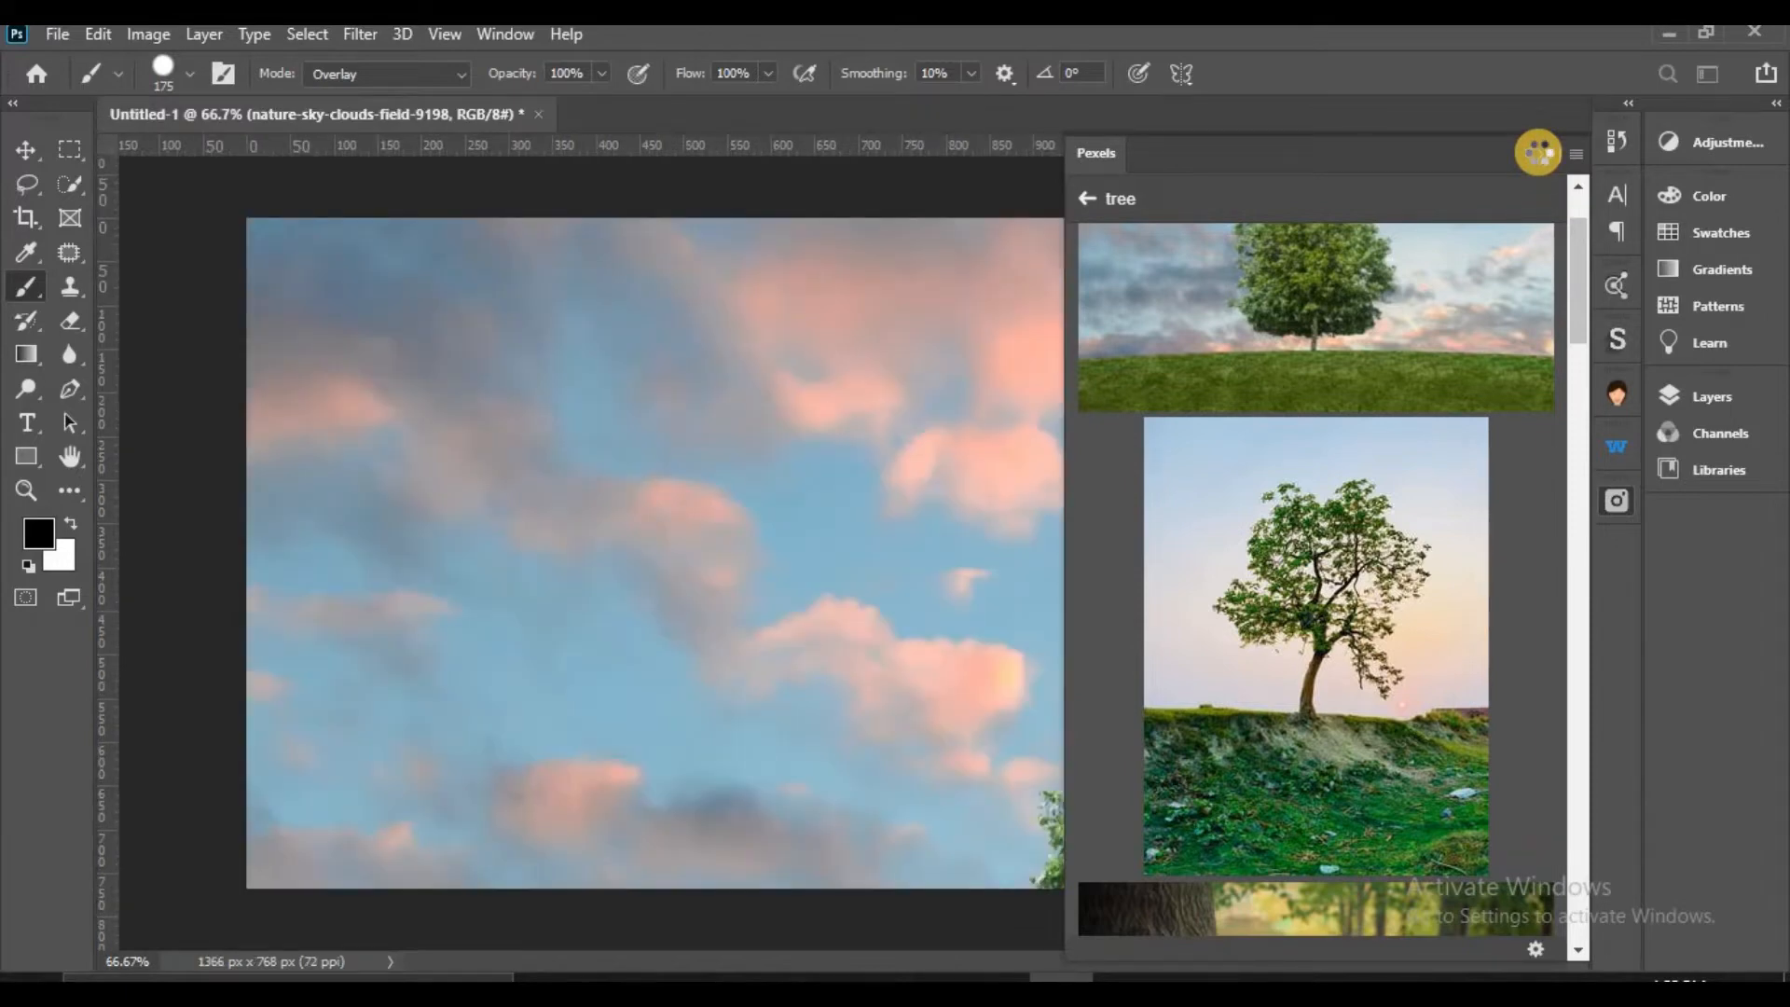
{"action": "left_click", "coordinate": [1540, 153]}
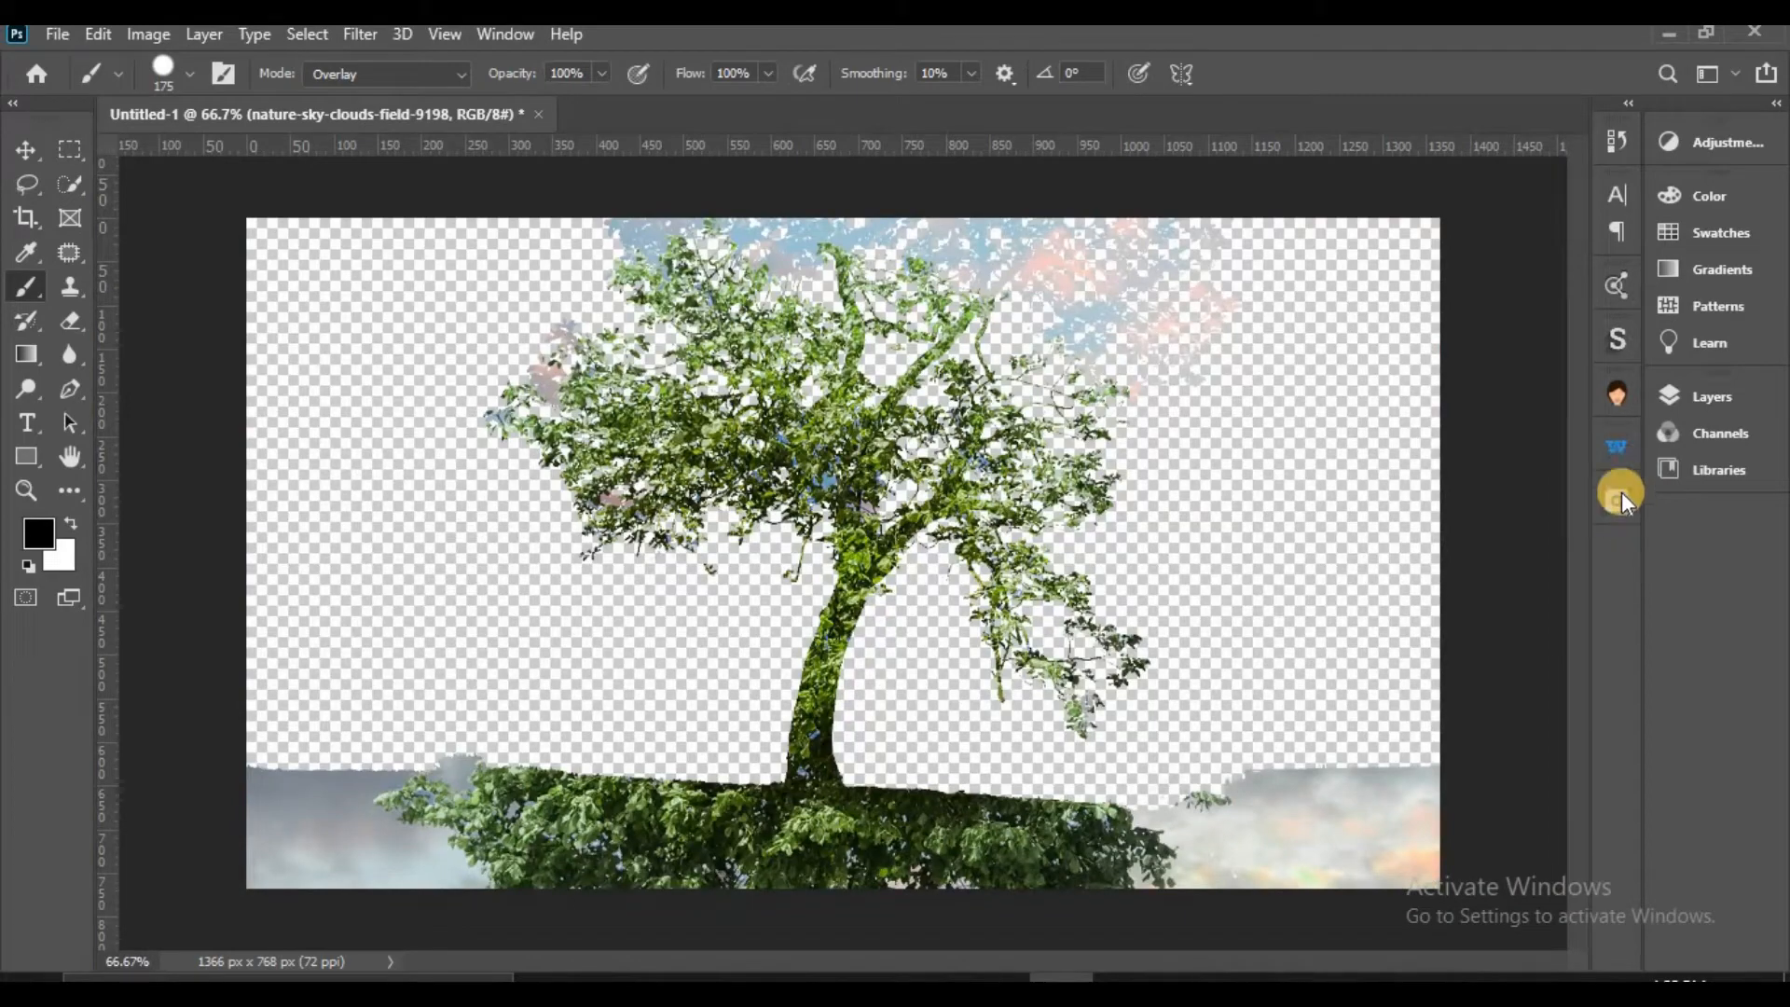
Release the nature-sky-clouds-field-9198 layer from its clipping mask over the masked tree layer
{"action": "left_click", "coordinate": [1713, 401]}
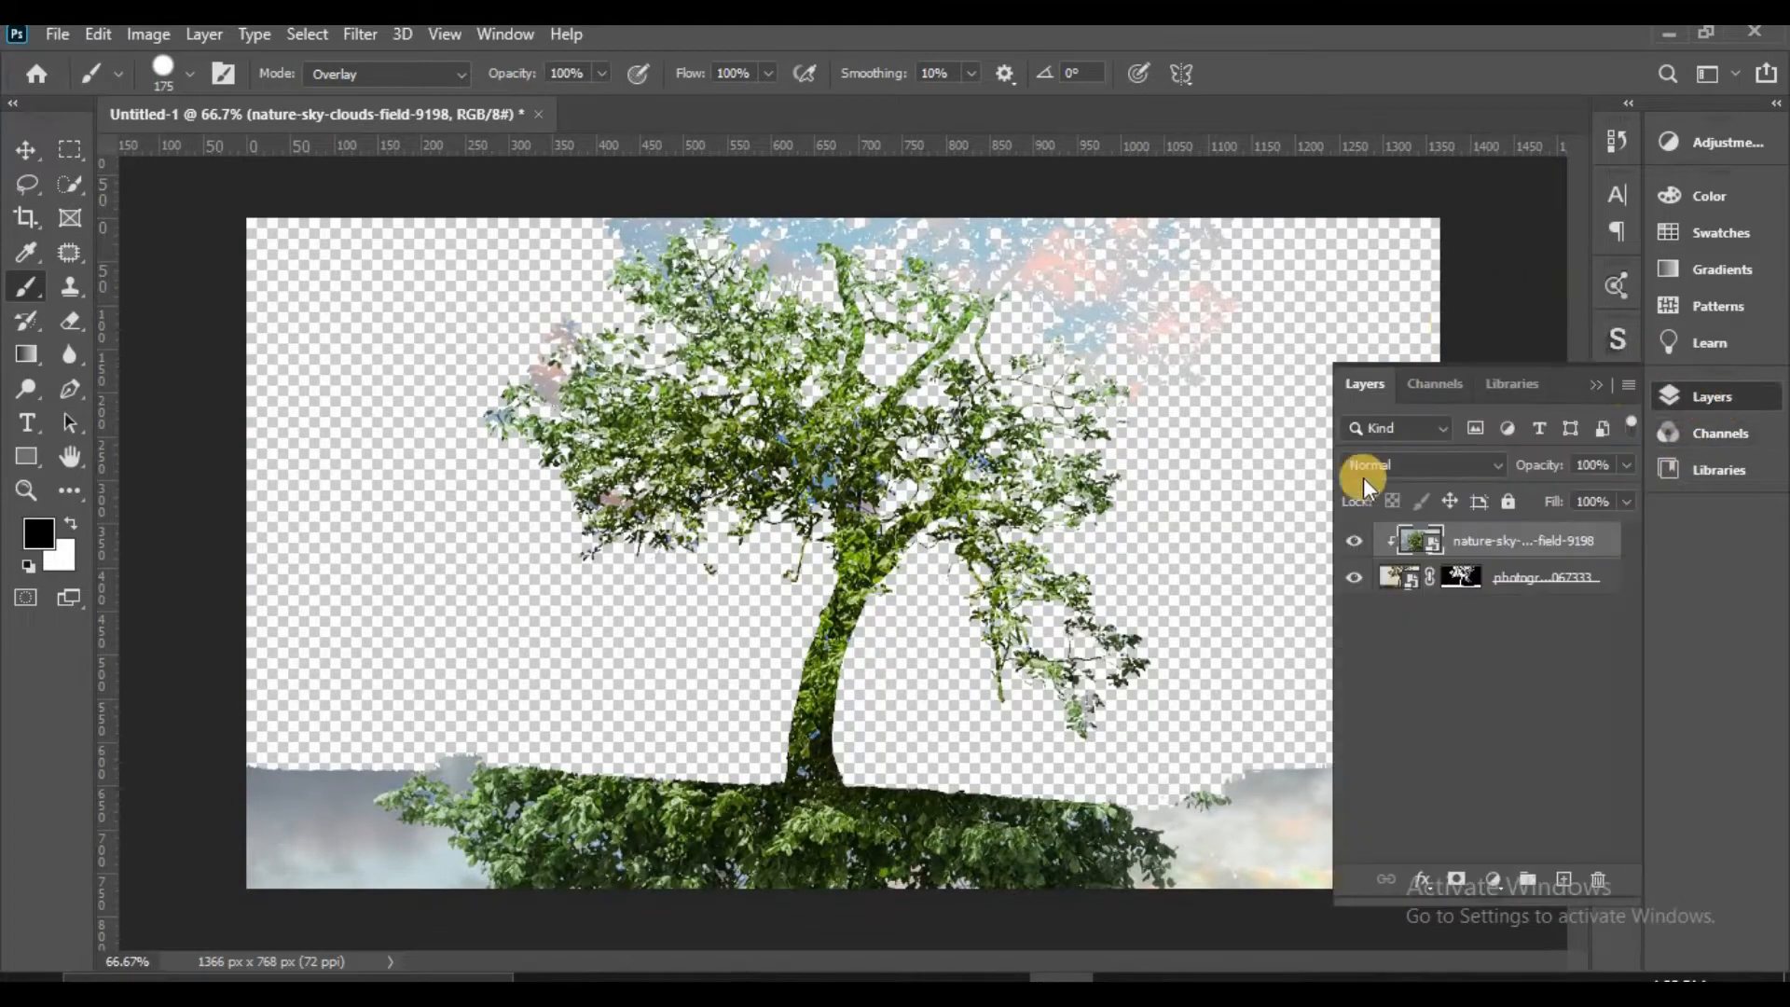
{"action": "key", "text": "ctrl+0"}
{"action": "left_click", "coordinate": [1391, 565]}
{"action": "left_click", "coordinate": [1392, 561], "text": "alt"}
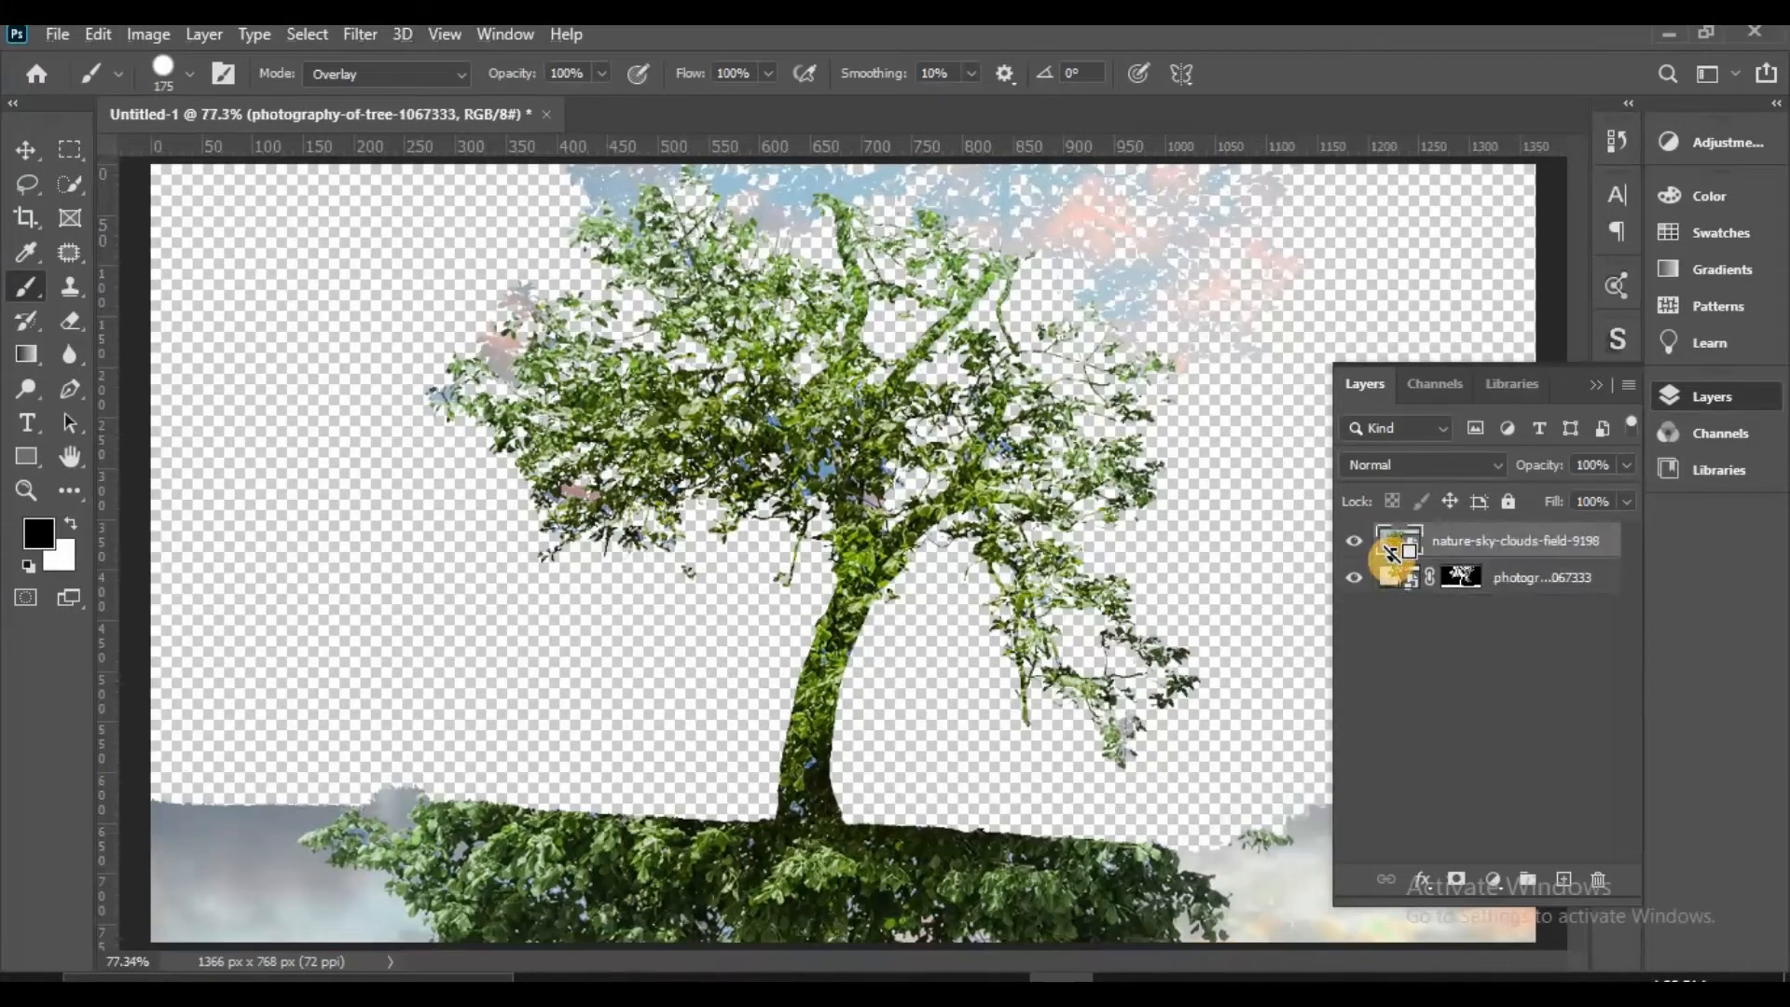
Hide the masked tree photo layer and leave only the nature-sky-clouds-field-9198 layer visible
{"action": "left_click", "coordinate": [1354, 543]}
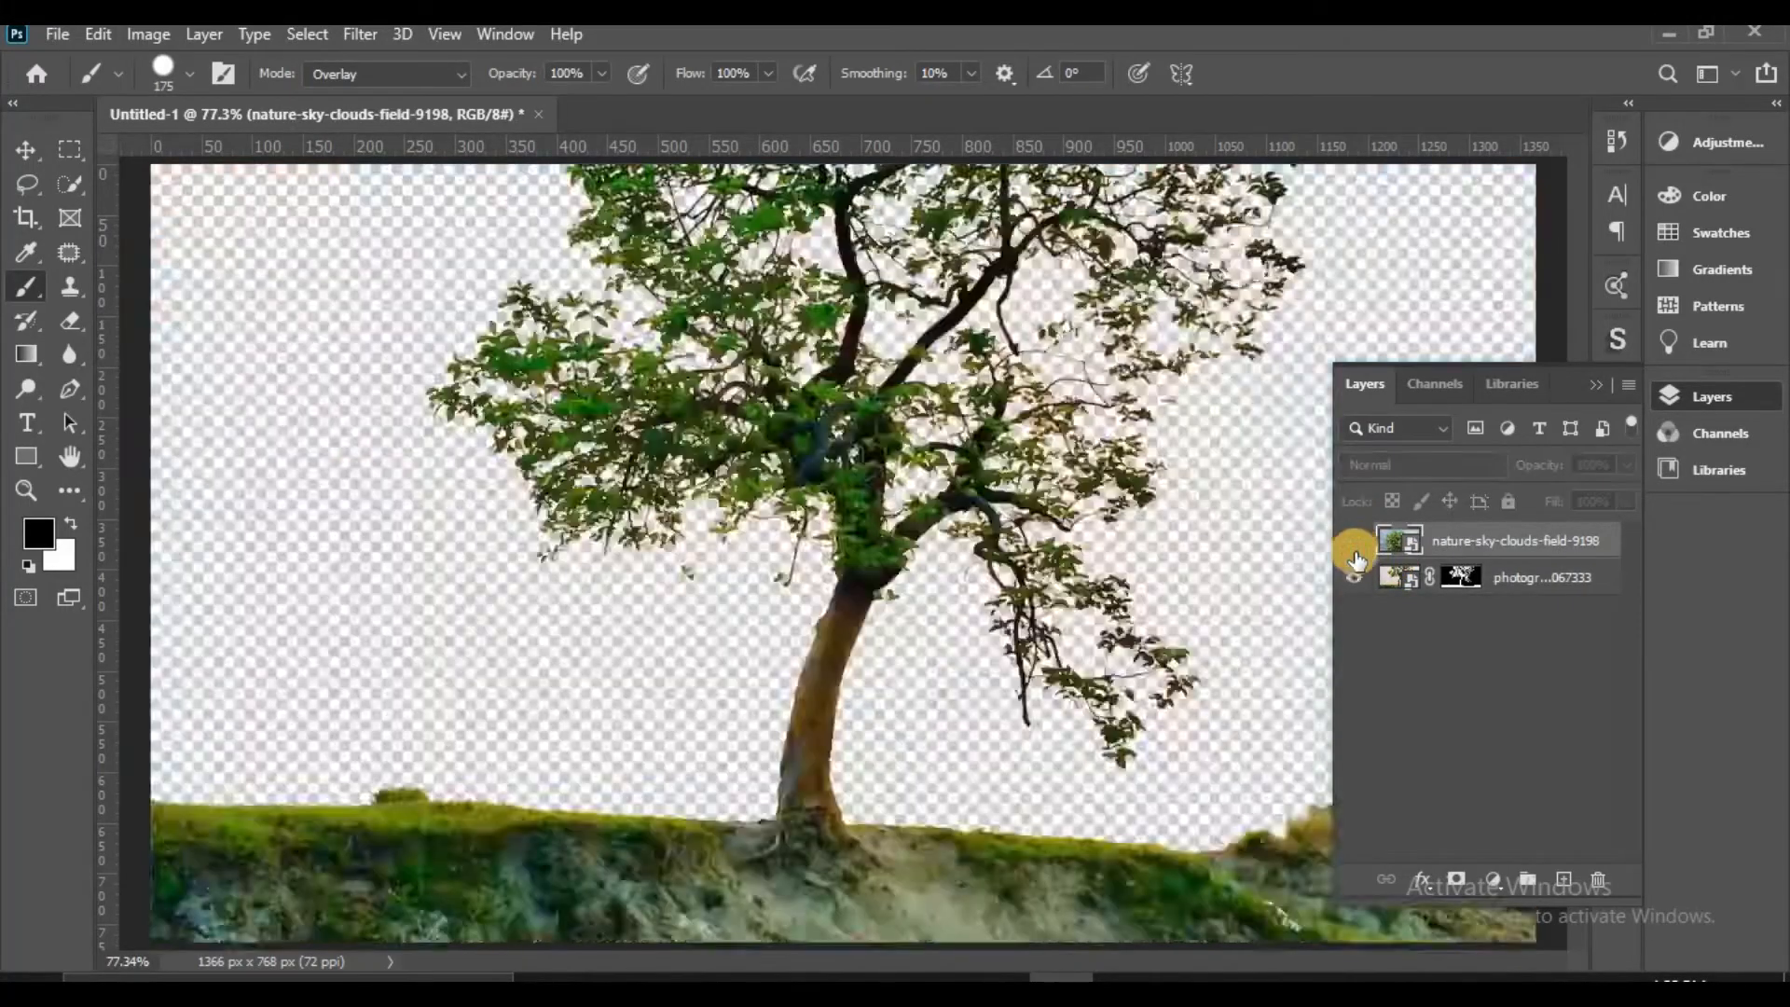
{"action": "left_click", "coordinate": [1393, 585]}
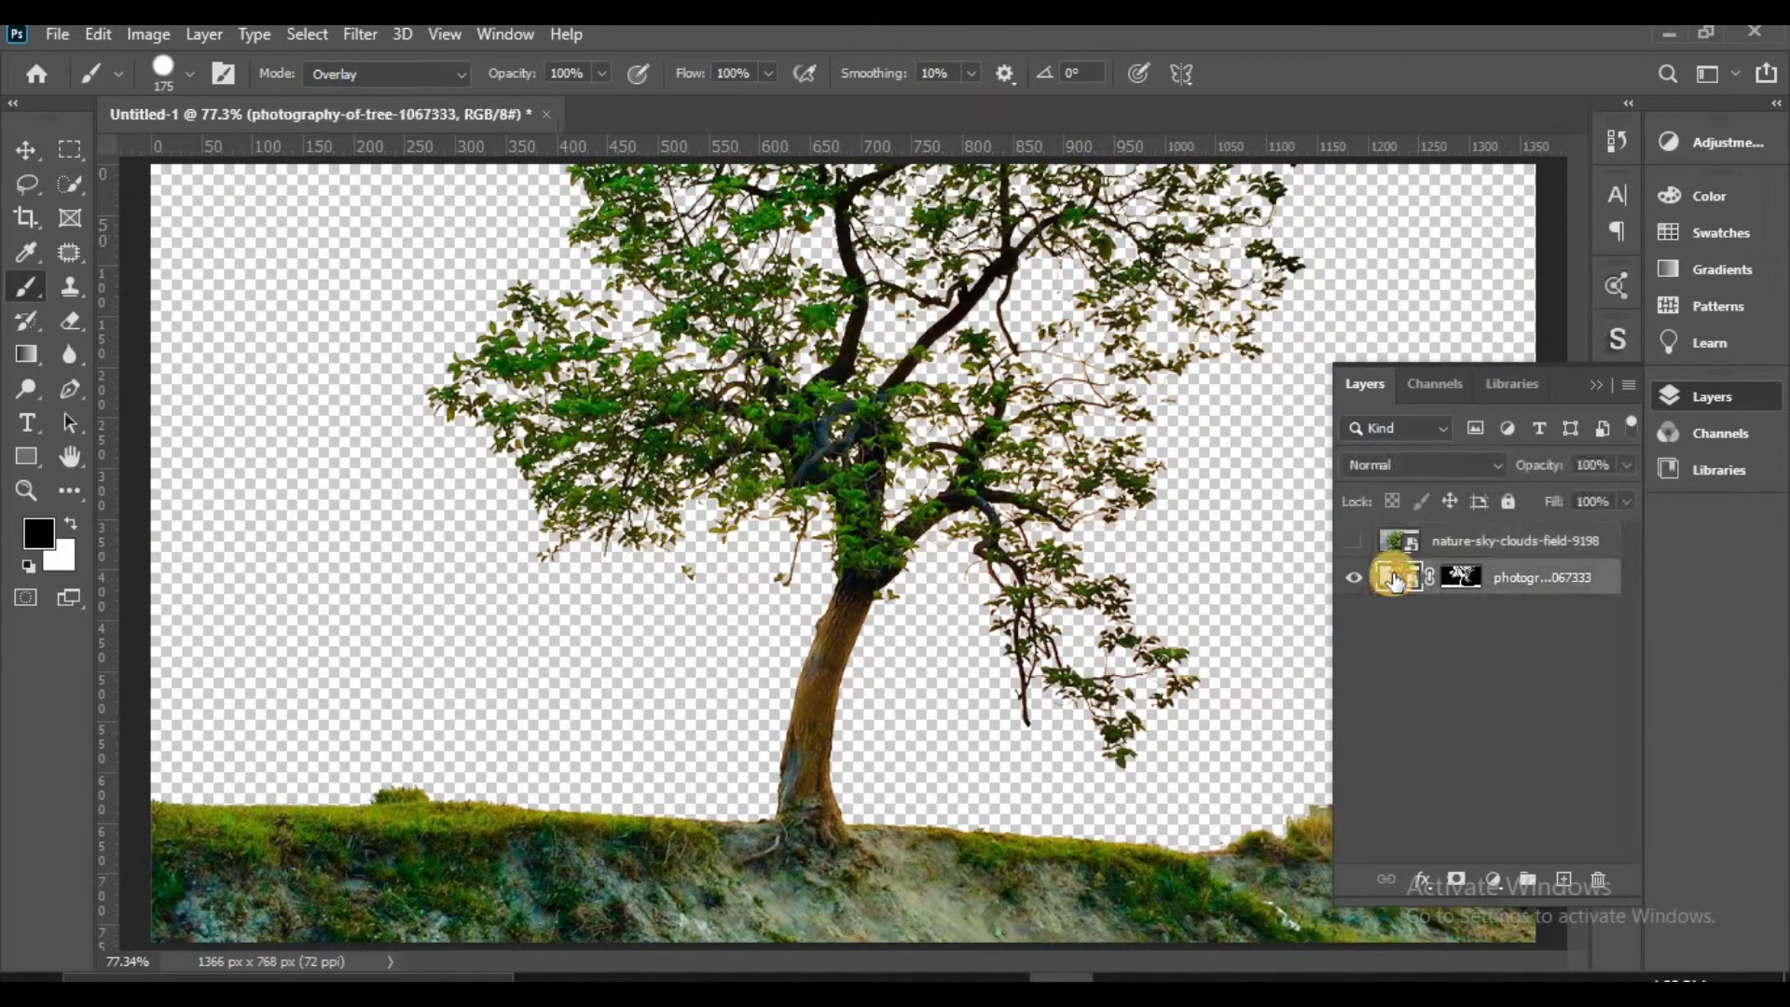
{"action": "left_click", "coordinate": [1354, 578]}
{"action": "left_click", "coordinate": [1355, 541]}
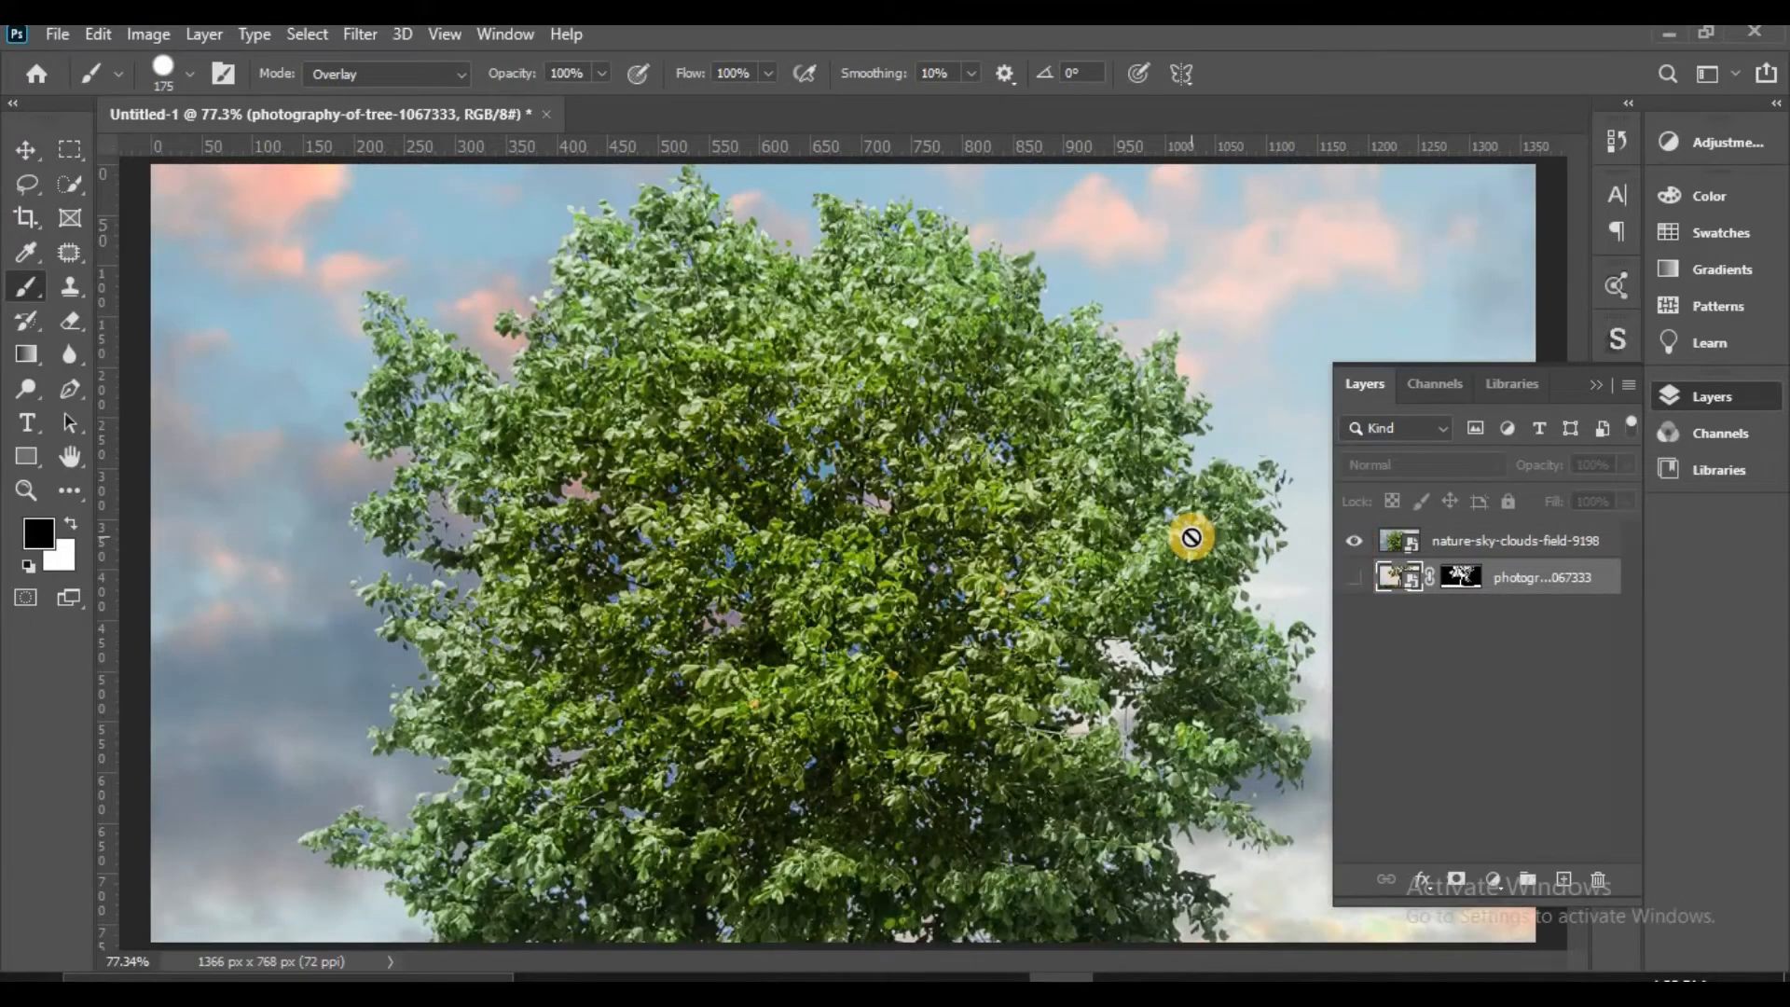
Free-transform the nature-sky-clouds-field-9198 layer to fill exactly the canvas, at 275.96% width and 234.15% height
{"action": "key", "text": "z"}
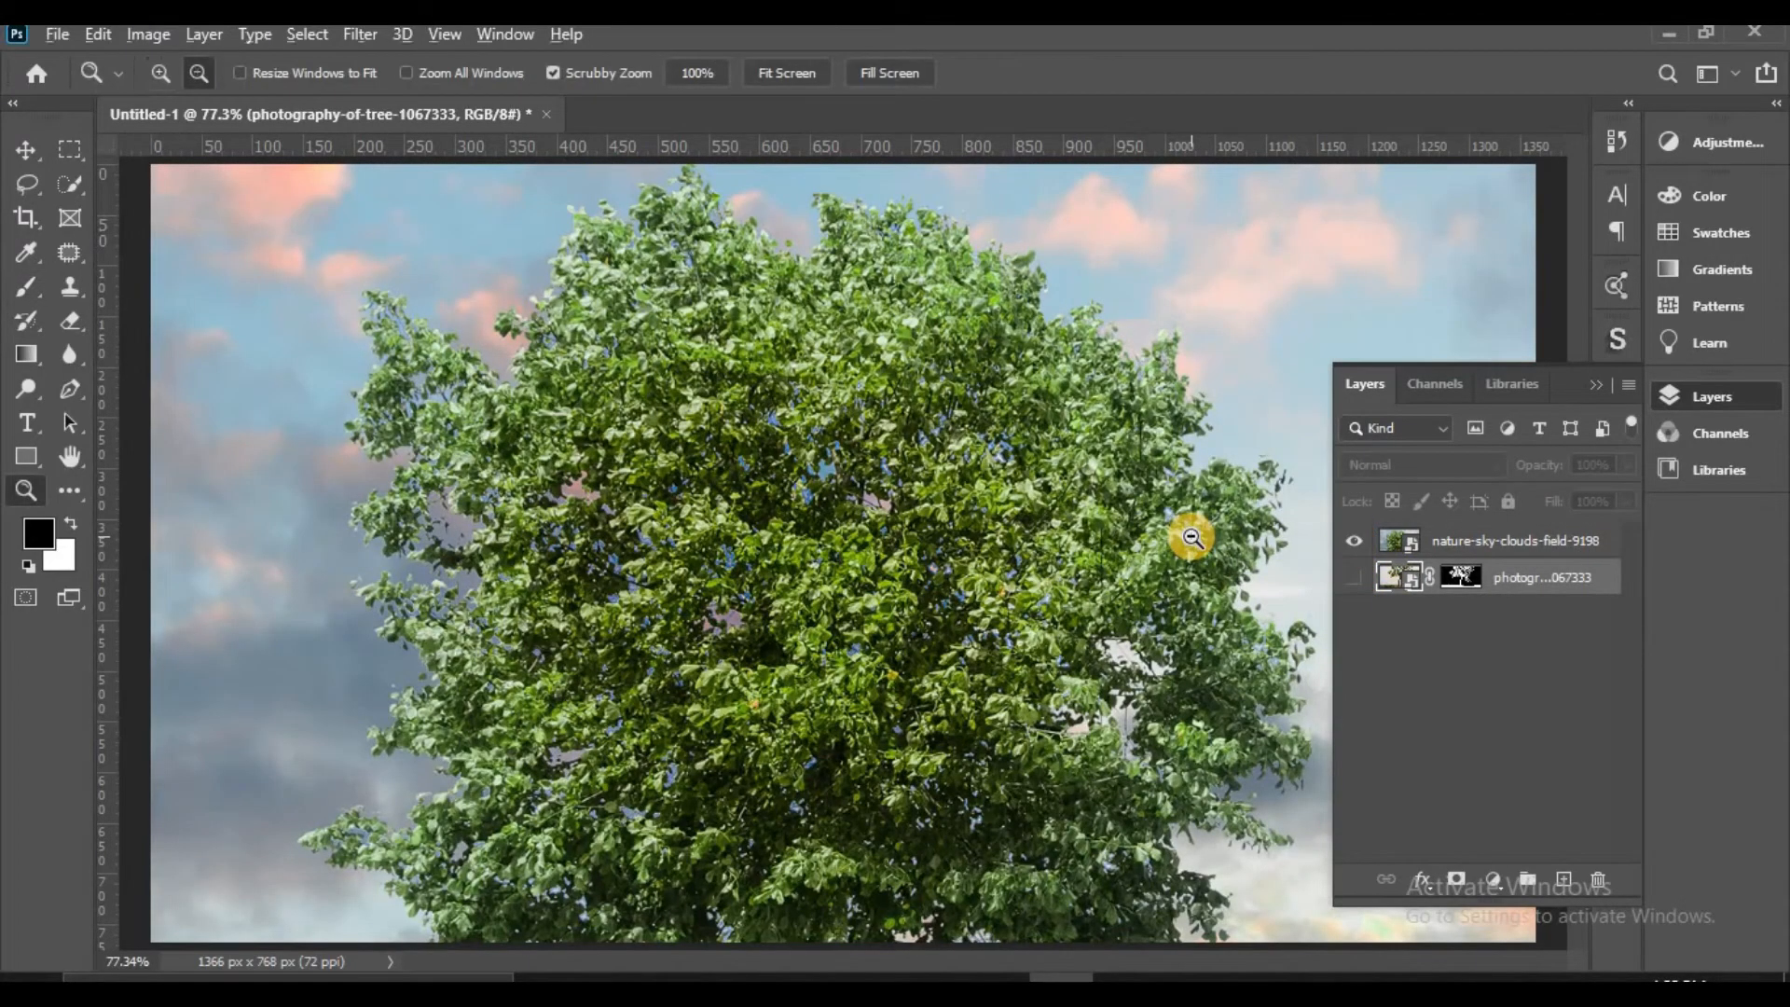
{"action": "left_click", "coordinate": [1189, 535], "text": "alt"}
{"action": "left_click", "coordinate": [1183, 535], "text": "alt"}
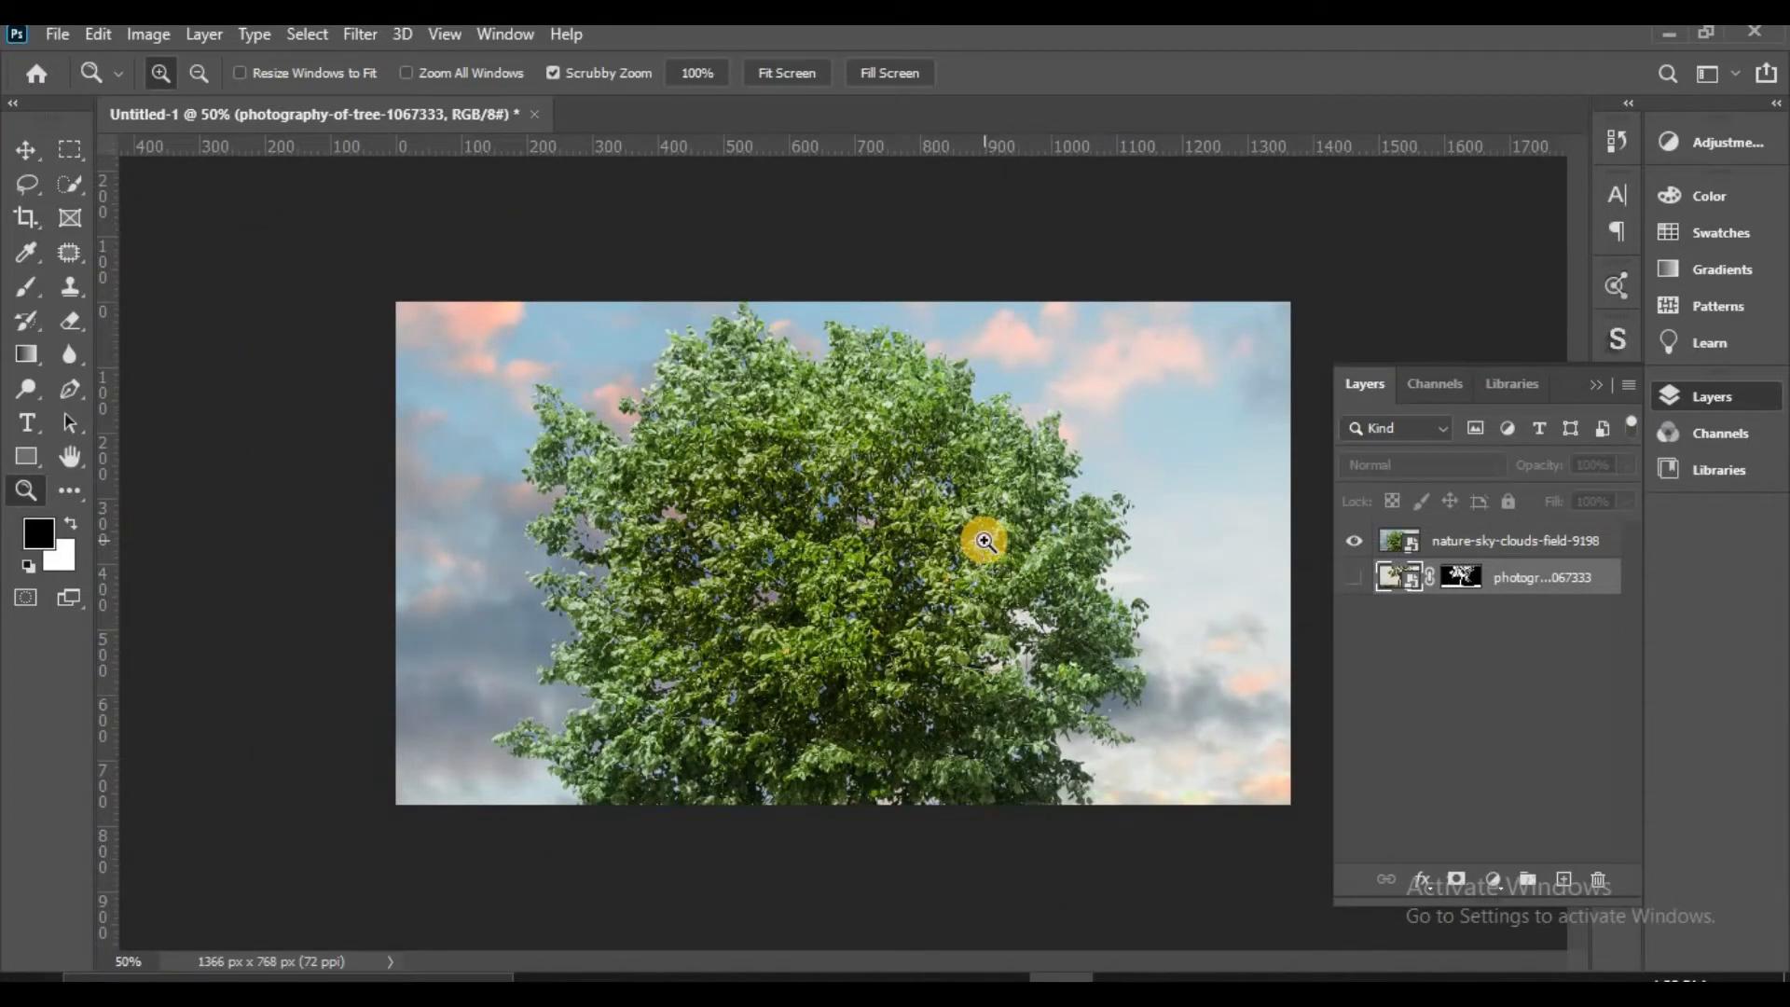
{"action": "left_click", "coordinate": [1445, 538]}
{"action": "key", "text": "ctrl+t"}
{"action": "left_click_drag", "start_coordinate": [1227, 552], "coordinate": [1134, 770]}
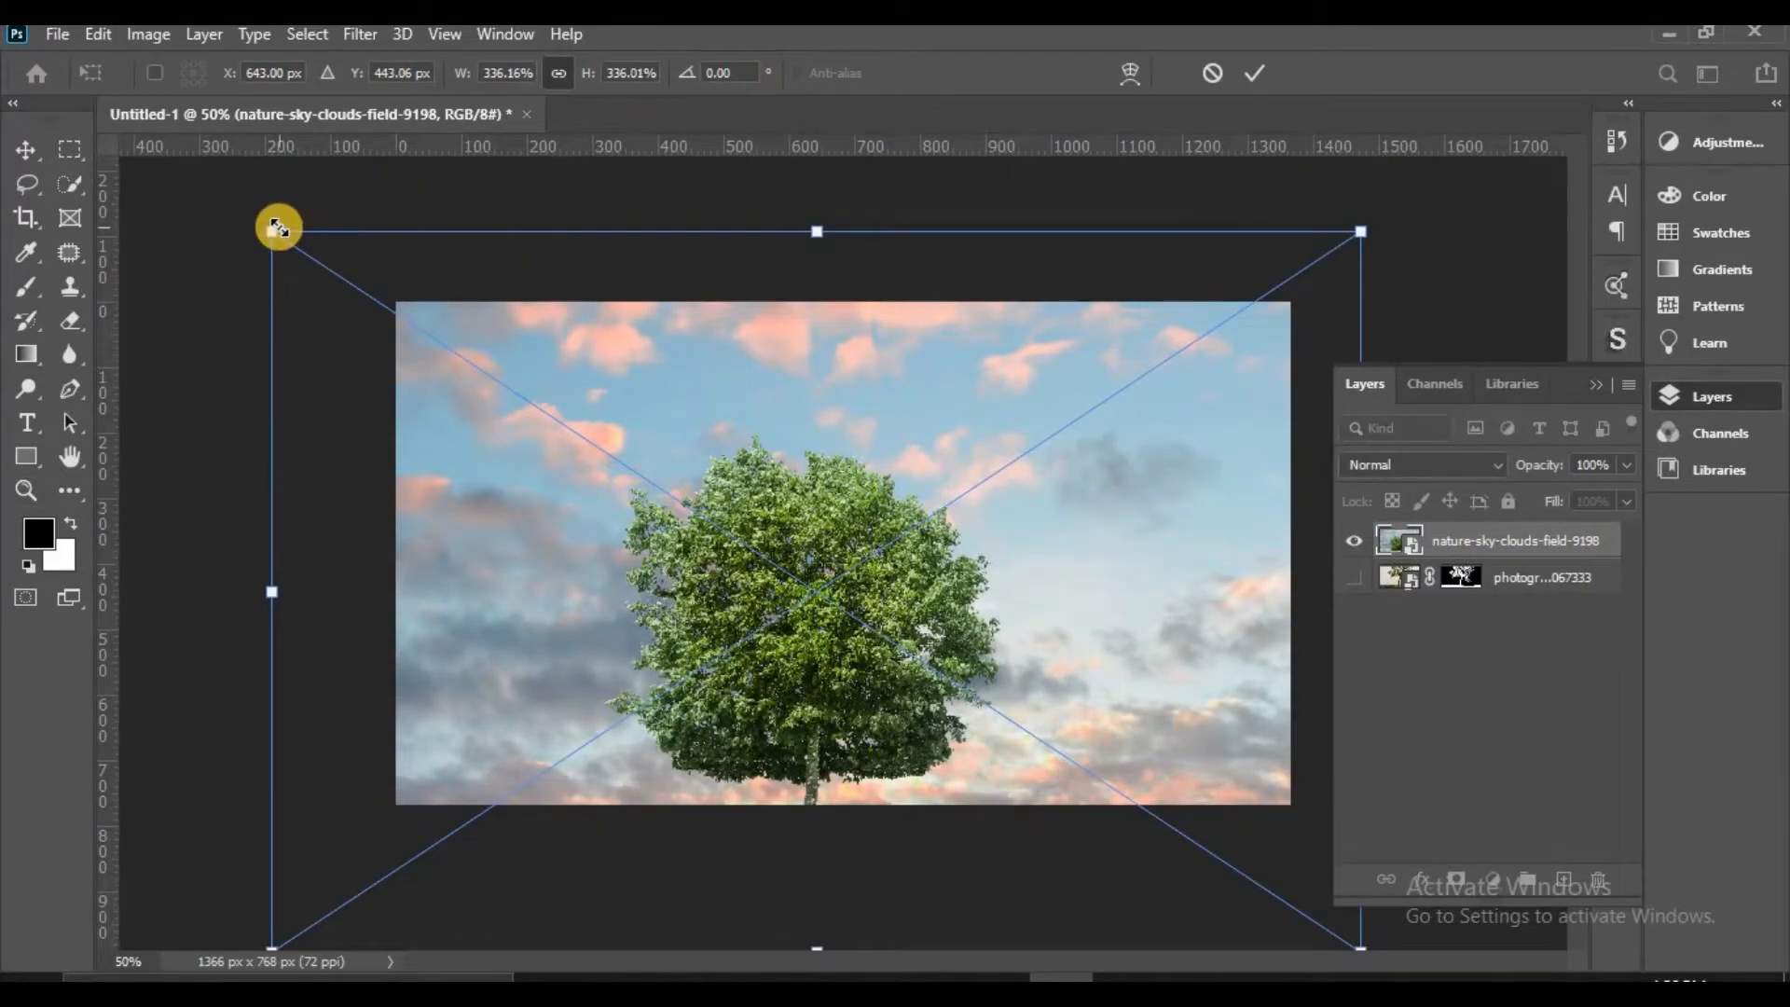
{"action": "left_click_drag", "start_coordinate": [275, 231], "coordinate": [581, 403]}
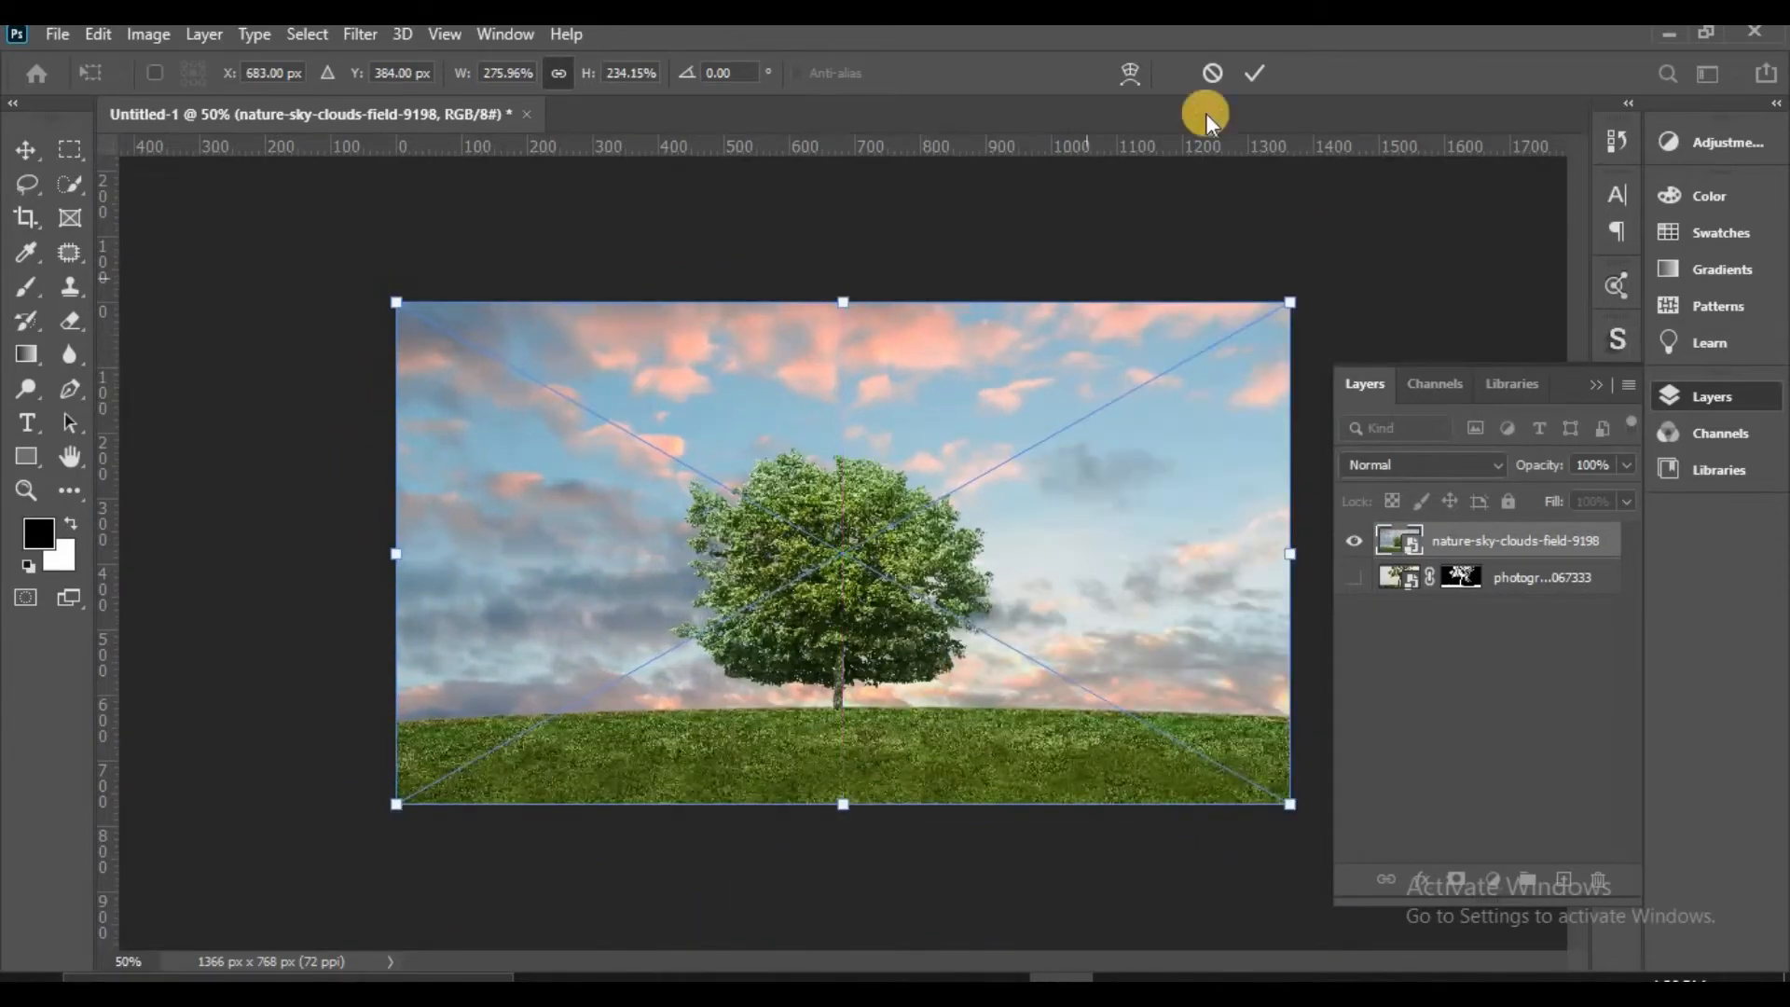
{"action": "left_click", "coordinate": [1241, 65]}
Delete the hidden, masked tree photo layer from the document
{"action": "key", "text": "z"}
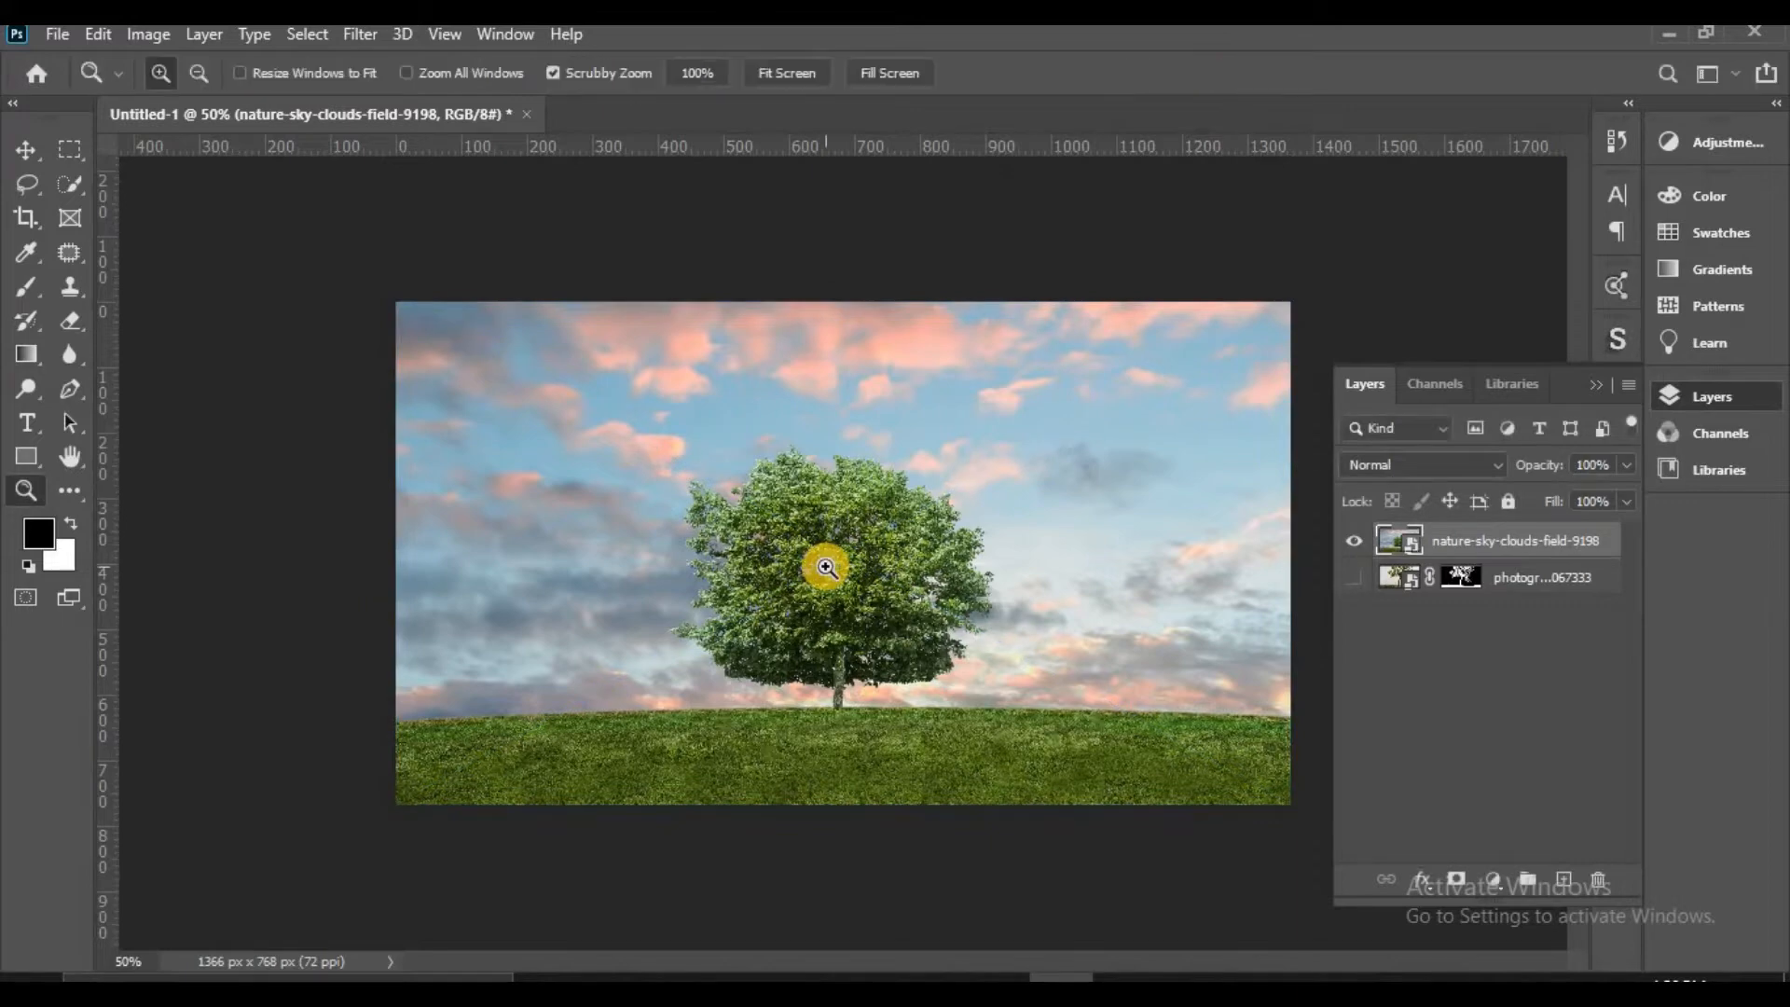
{"action": "left_click", "coordinate": [825, 567]}
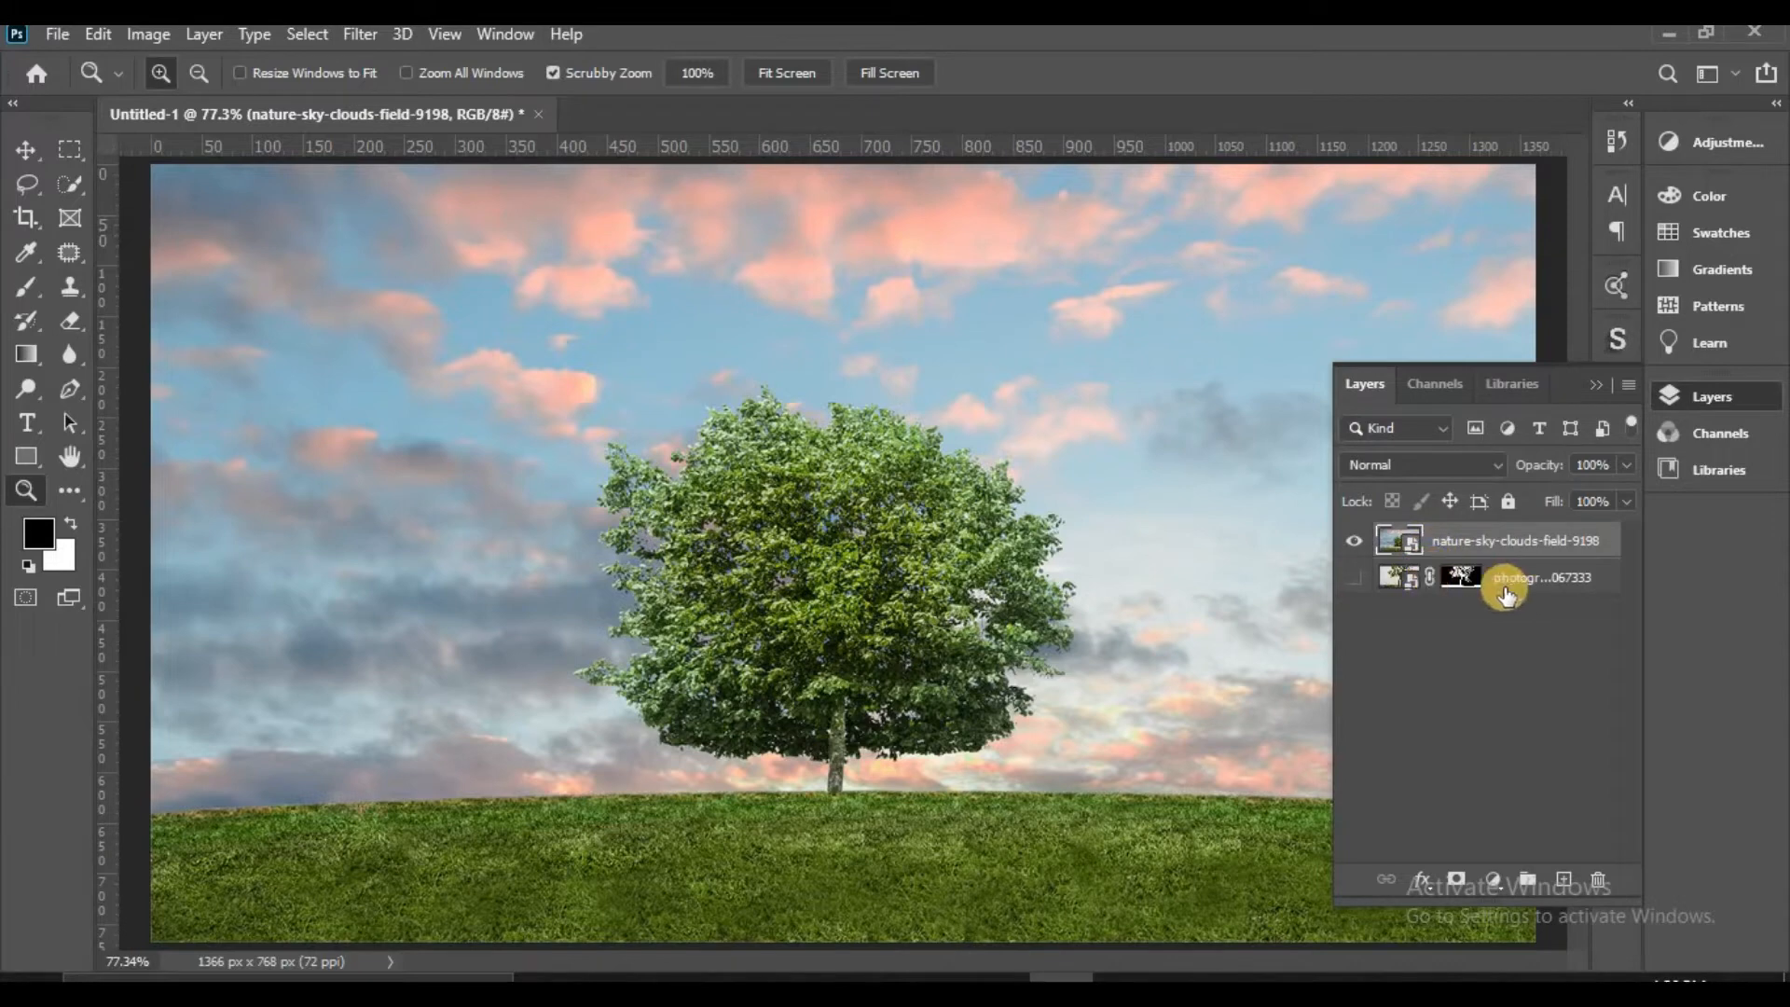
{"action": "left_click_drag", "start_coordinate": [1506, 595], "coordinate": [1597, 881]}
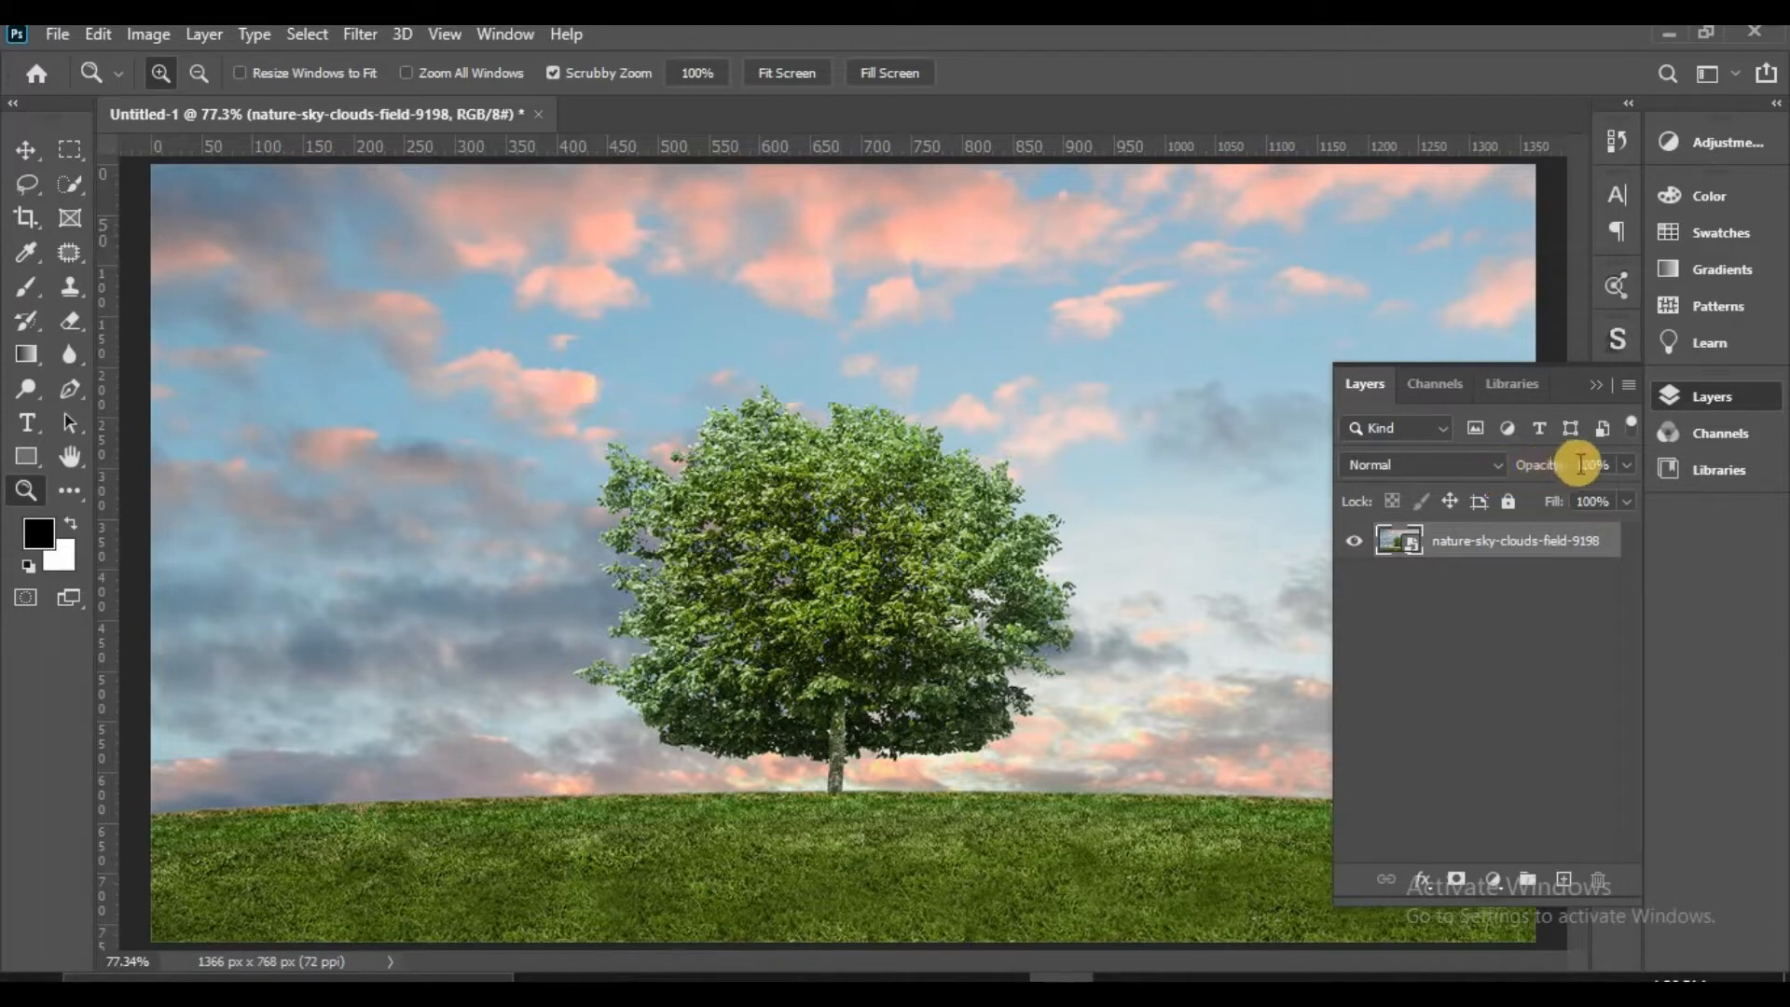
Show only the Blue channel and delete the old Alpha 1 channel
{"action": "left_click", "coordinate": [1450, 385]}
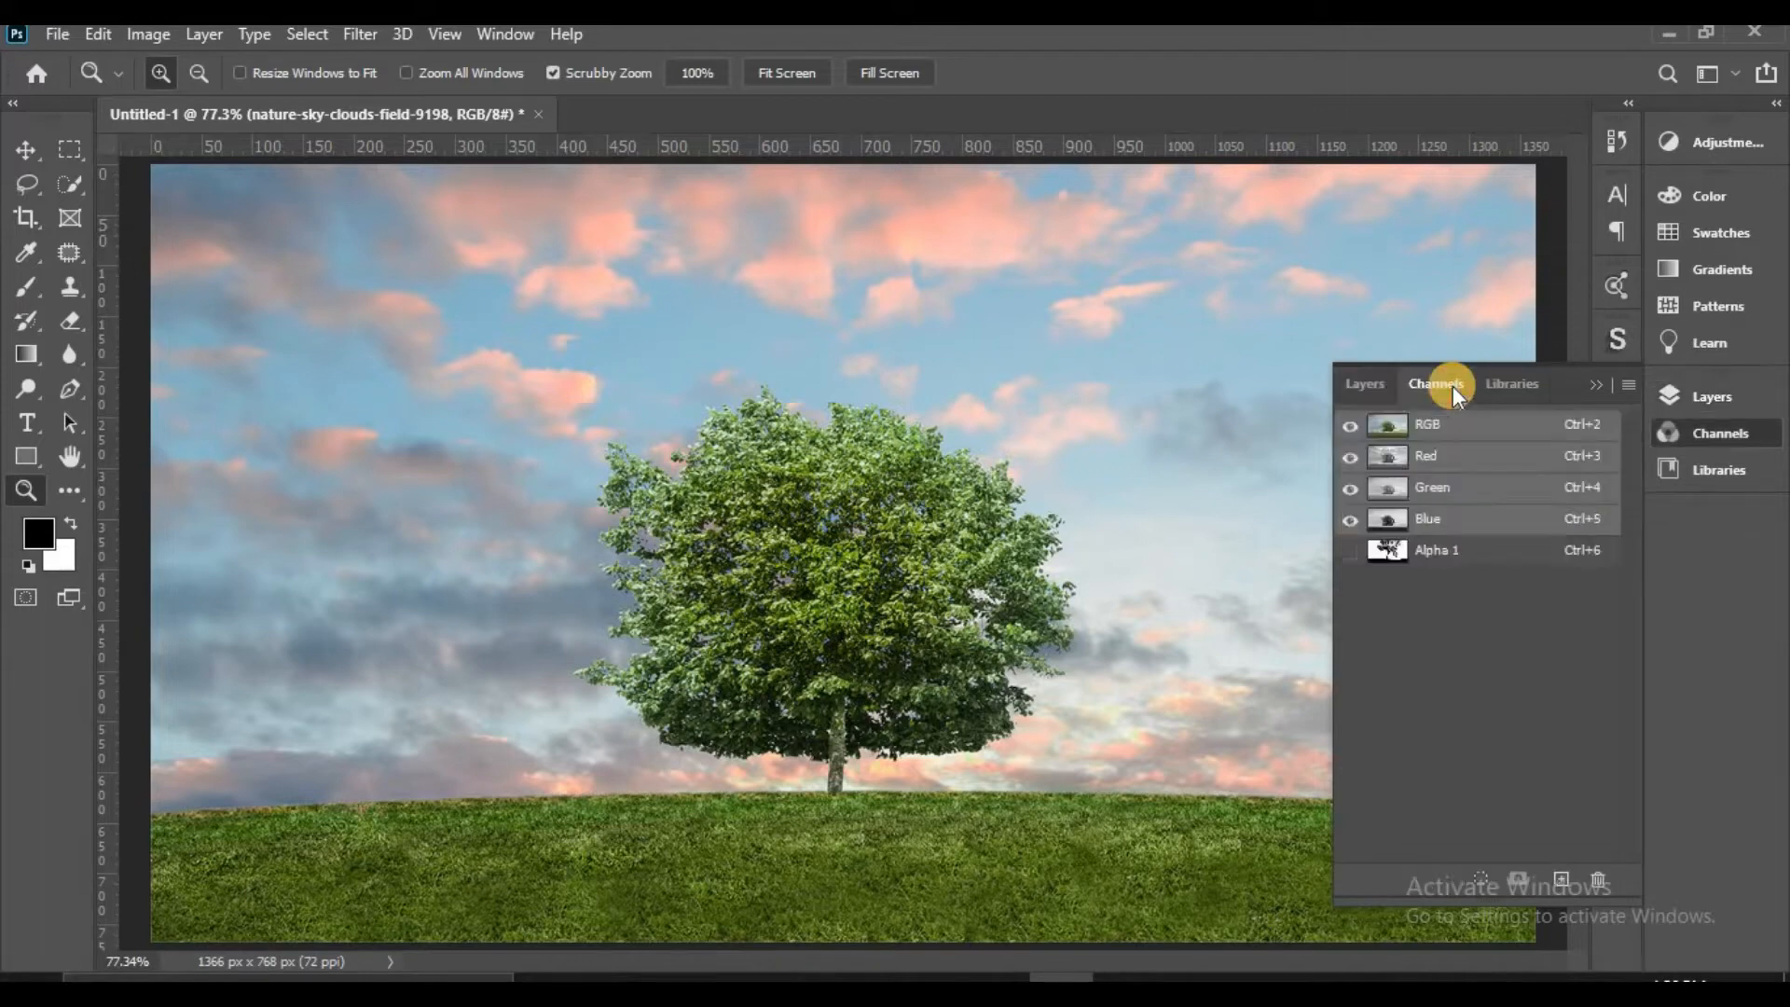
{"action": "left_click", "coordinate": [1349, 489]}
{"action": "left_click", "coordinate": [1352, 466]}
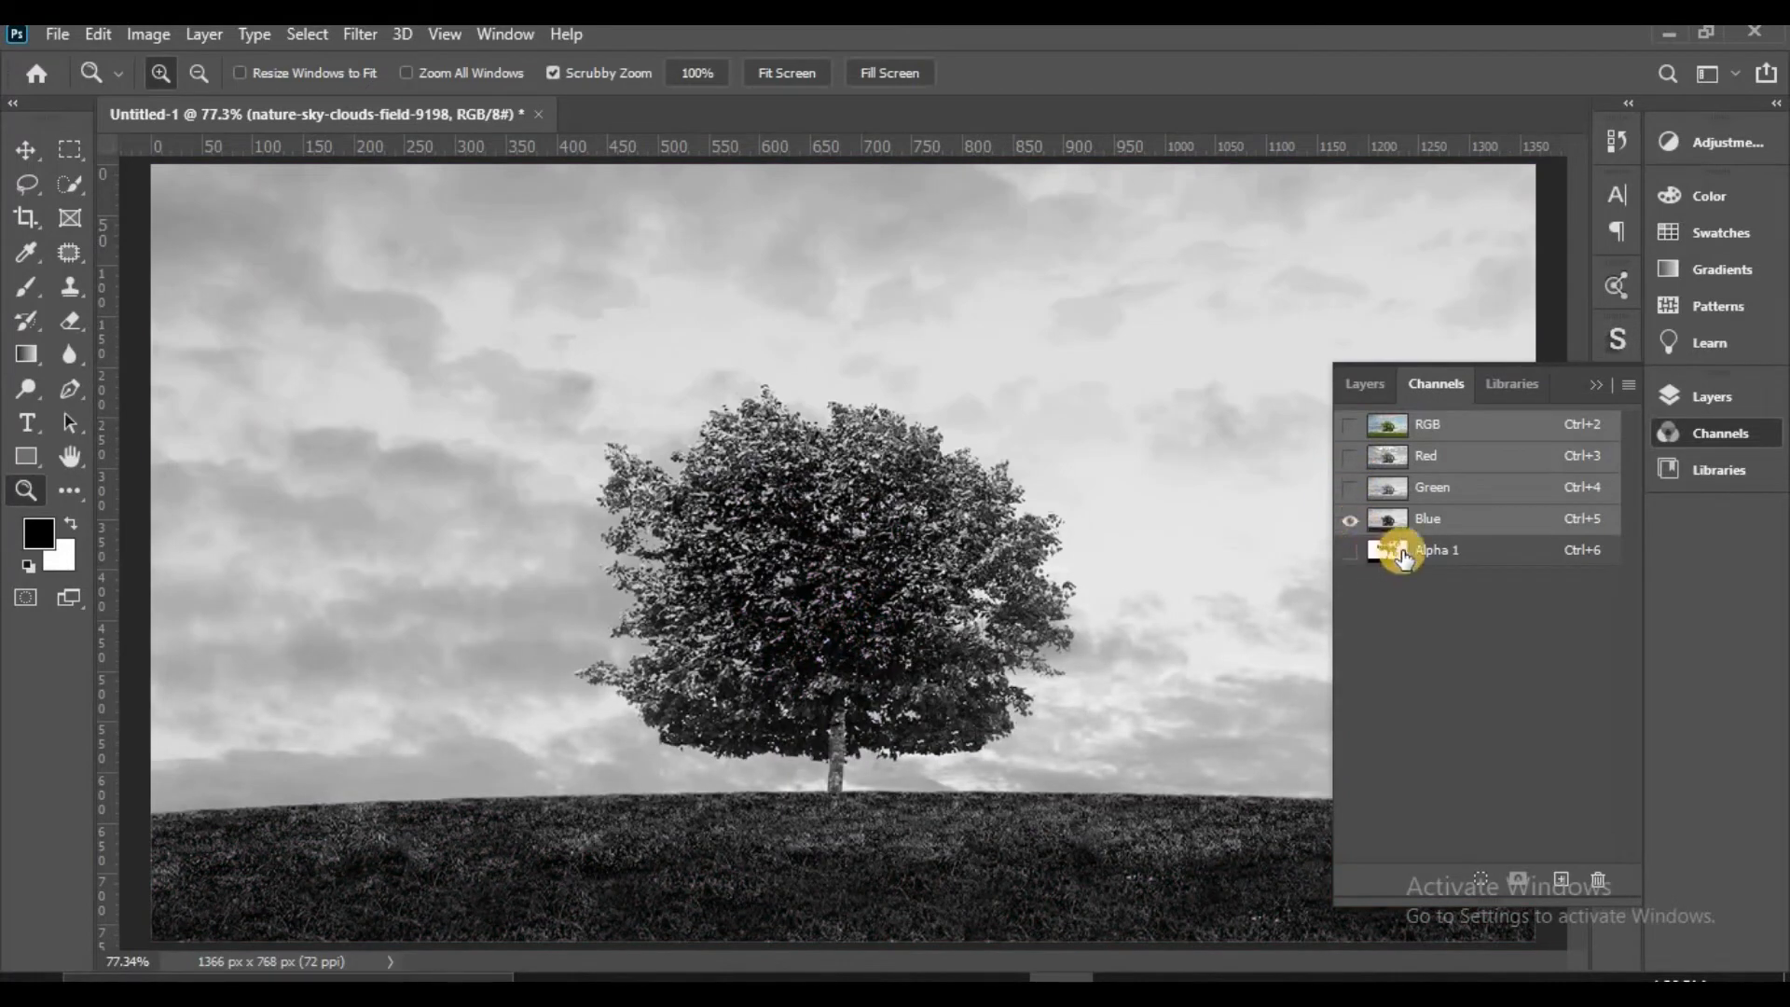
{"action": "left_click_drag", "start_coordinate": [1398, 551], "coordinate": [1598, 878]}
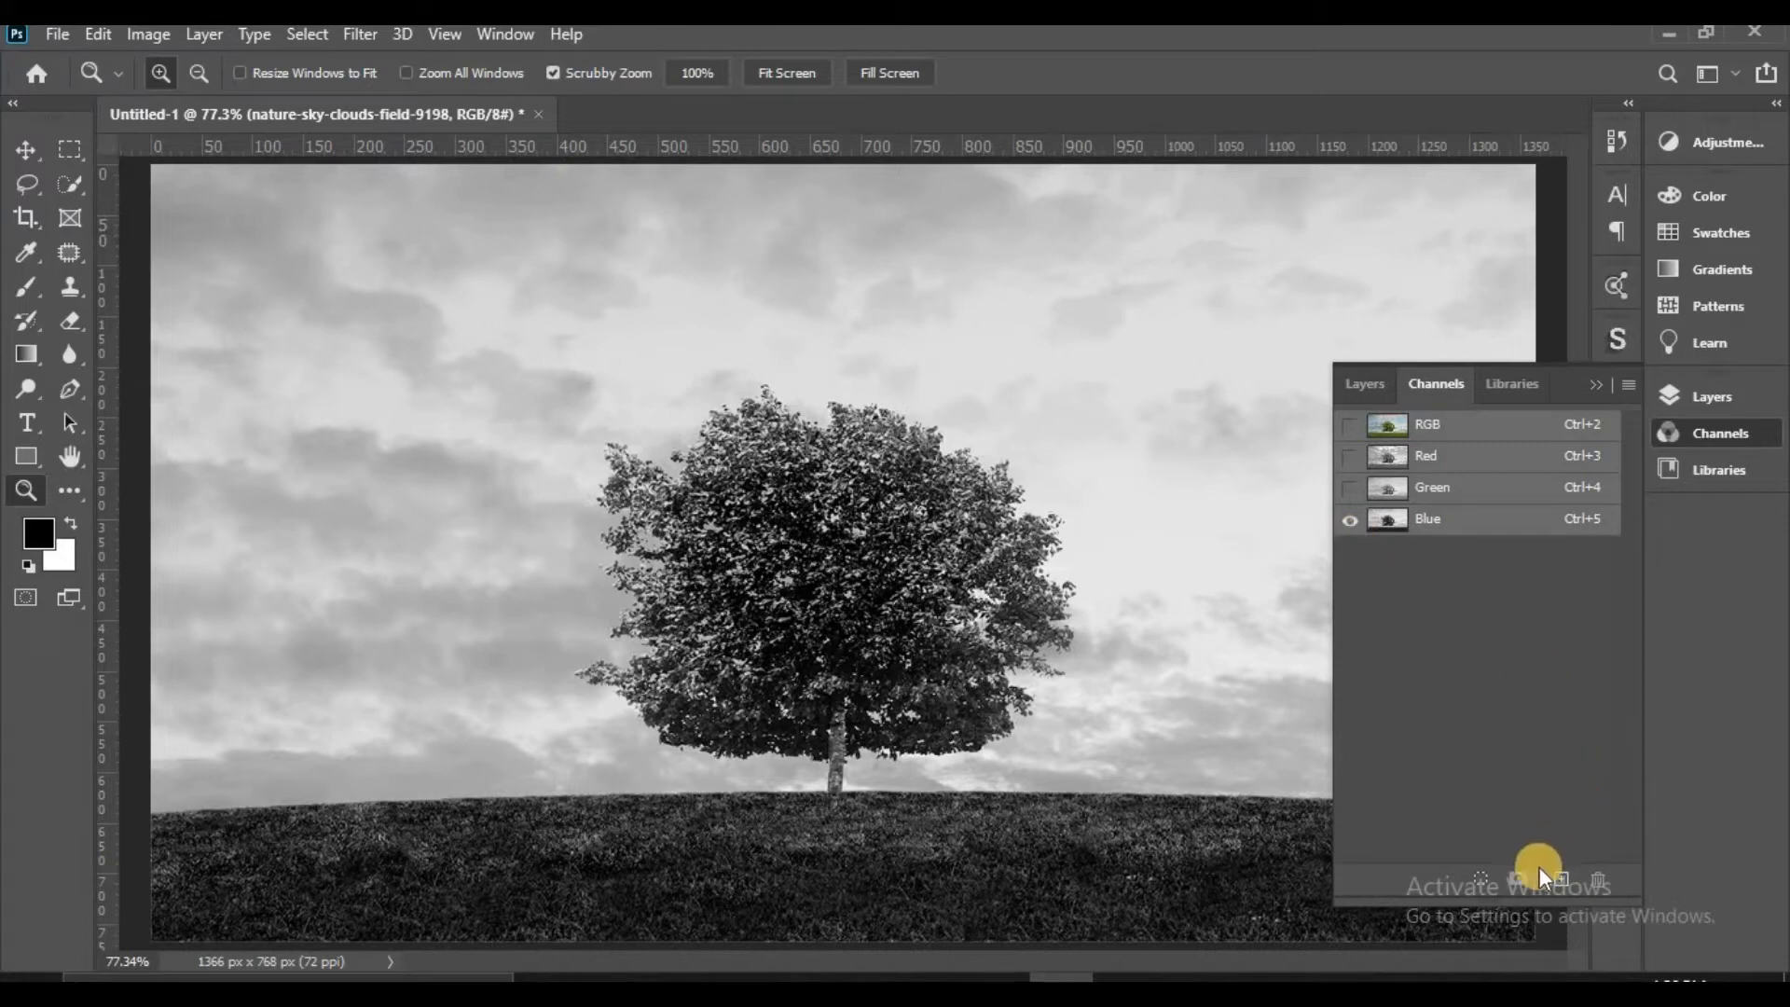
Load the Blue channel as a selection and save it as a new alpha channel
{"action": "left_click_drag", "start_coordinate": [1386, 524], "coordinate": [1389, 538]}
{"action": "left_click", "coordinate": [1387, 530], "text": "ctrl"}
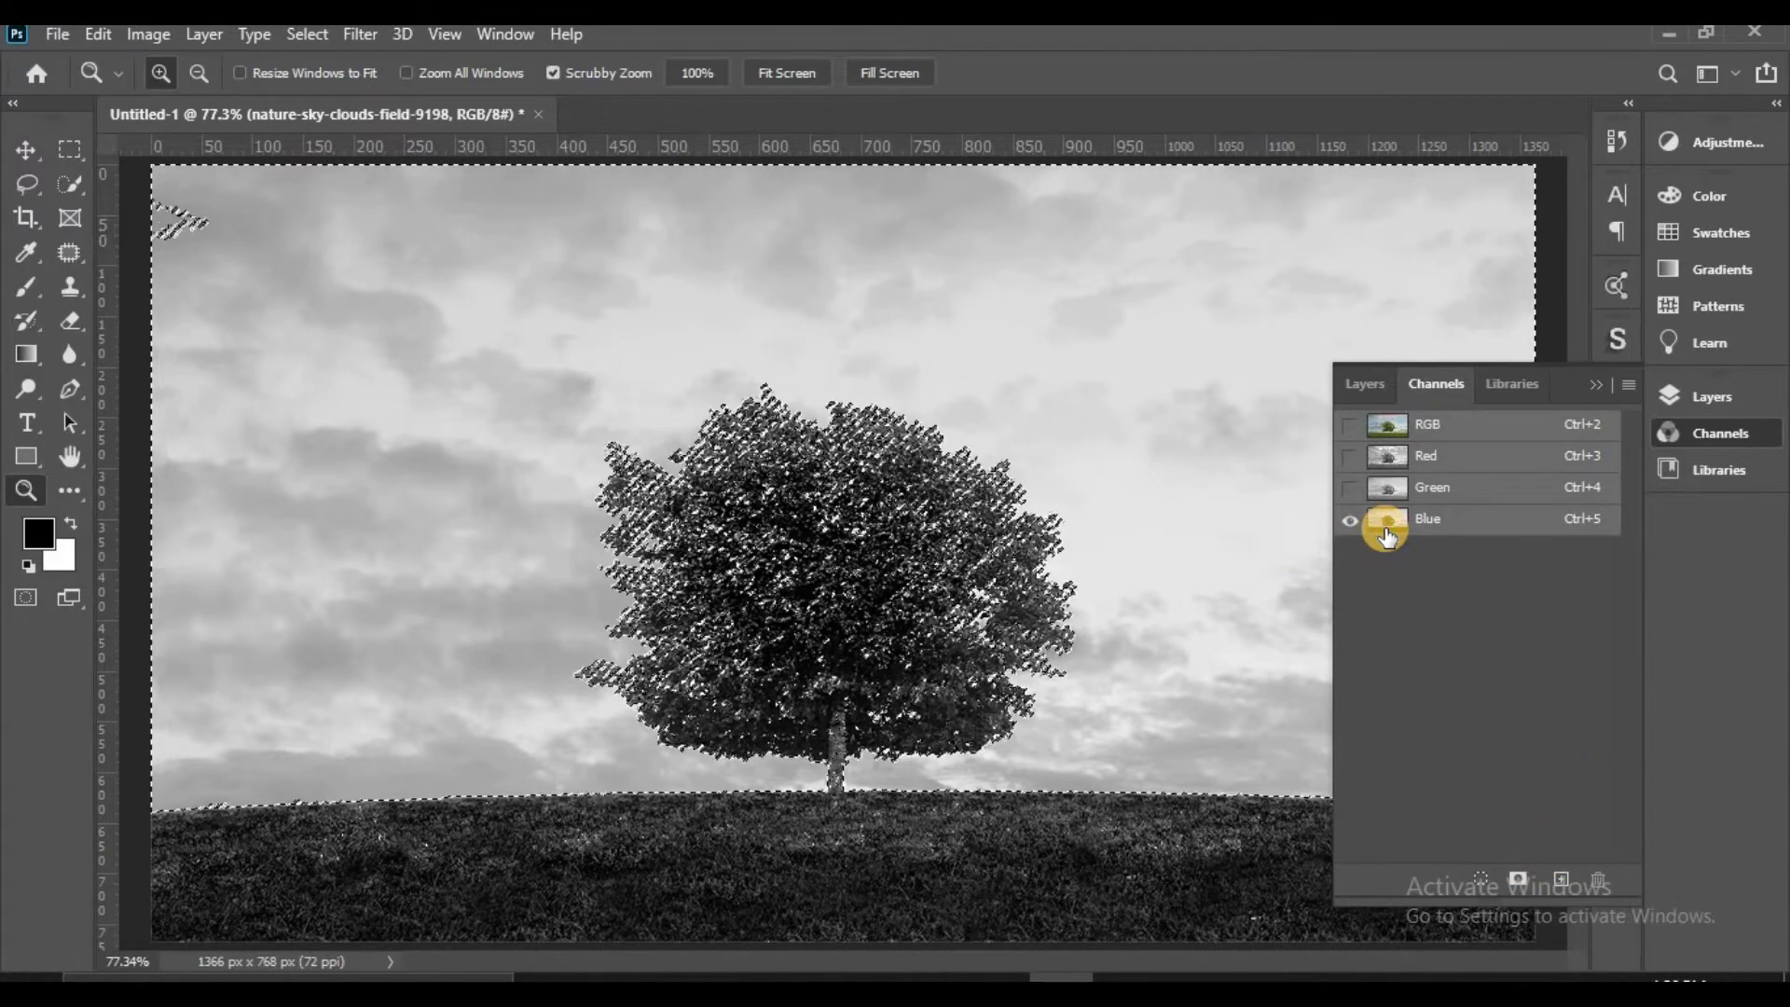
{"action": "left_click", "coordinate": [1514, 883]}
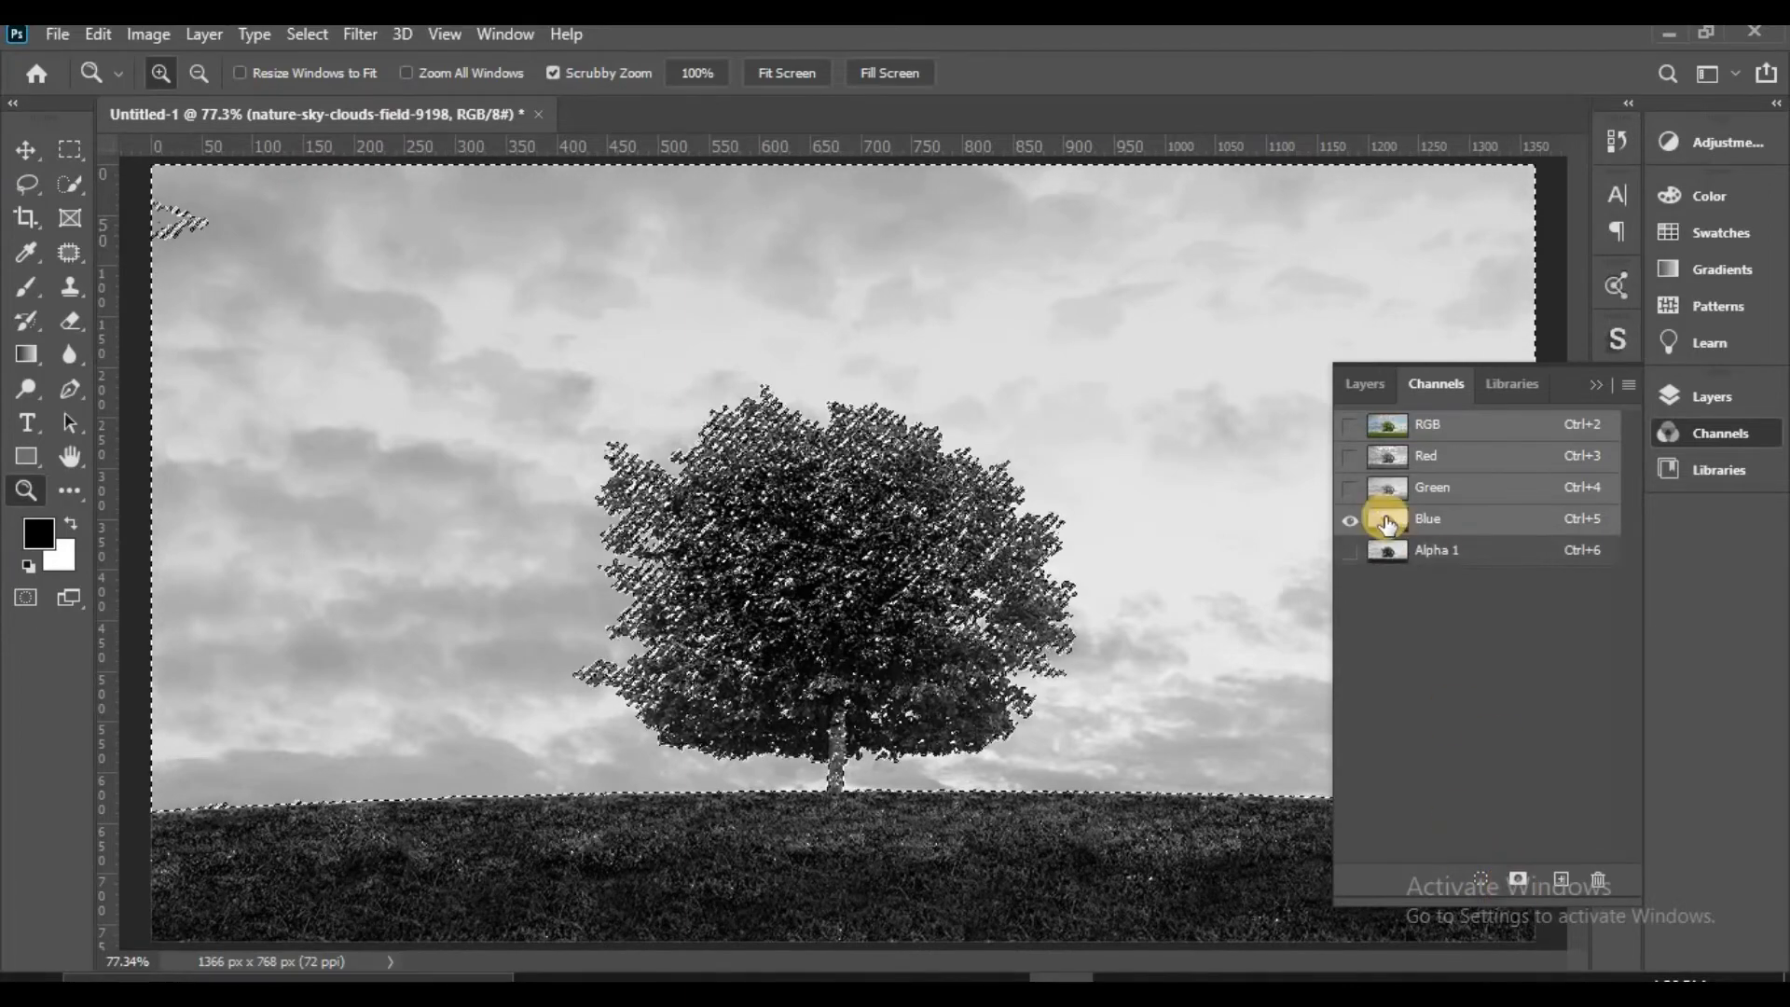
Make Alpha 1 the only visible and active channel, and deselect the selection
{"action": "left_click", "coordinate": [1354, 550]}
{"action": "left_click", "coordinate": [1349, 519]}
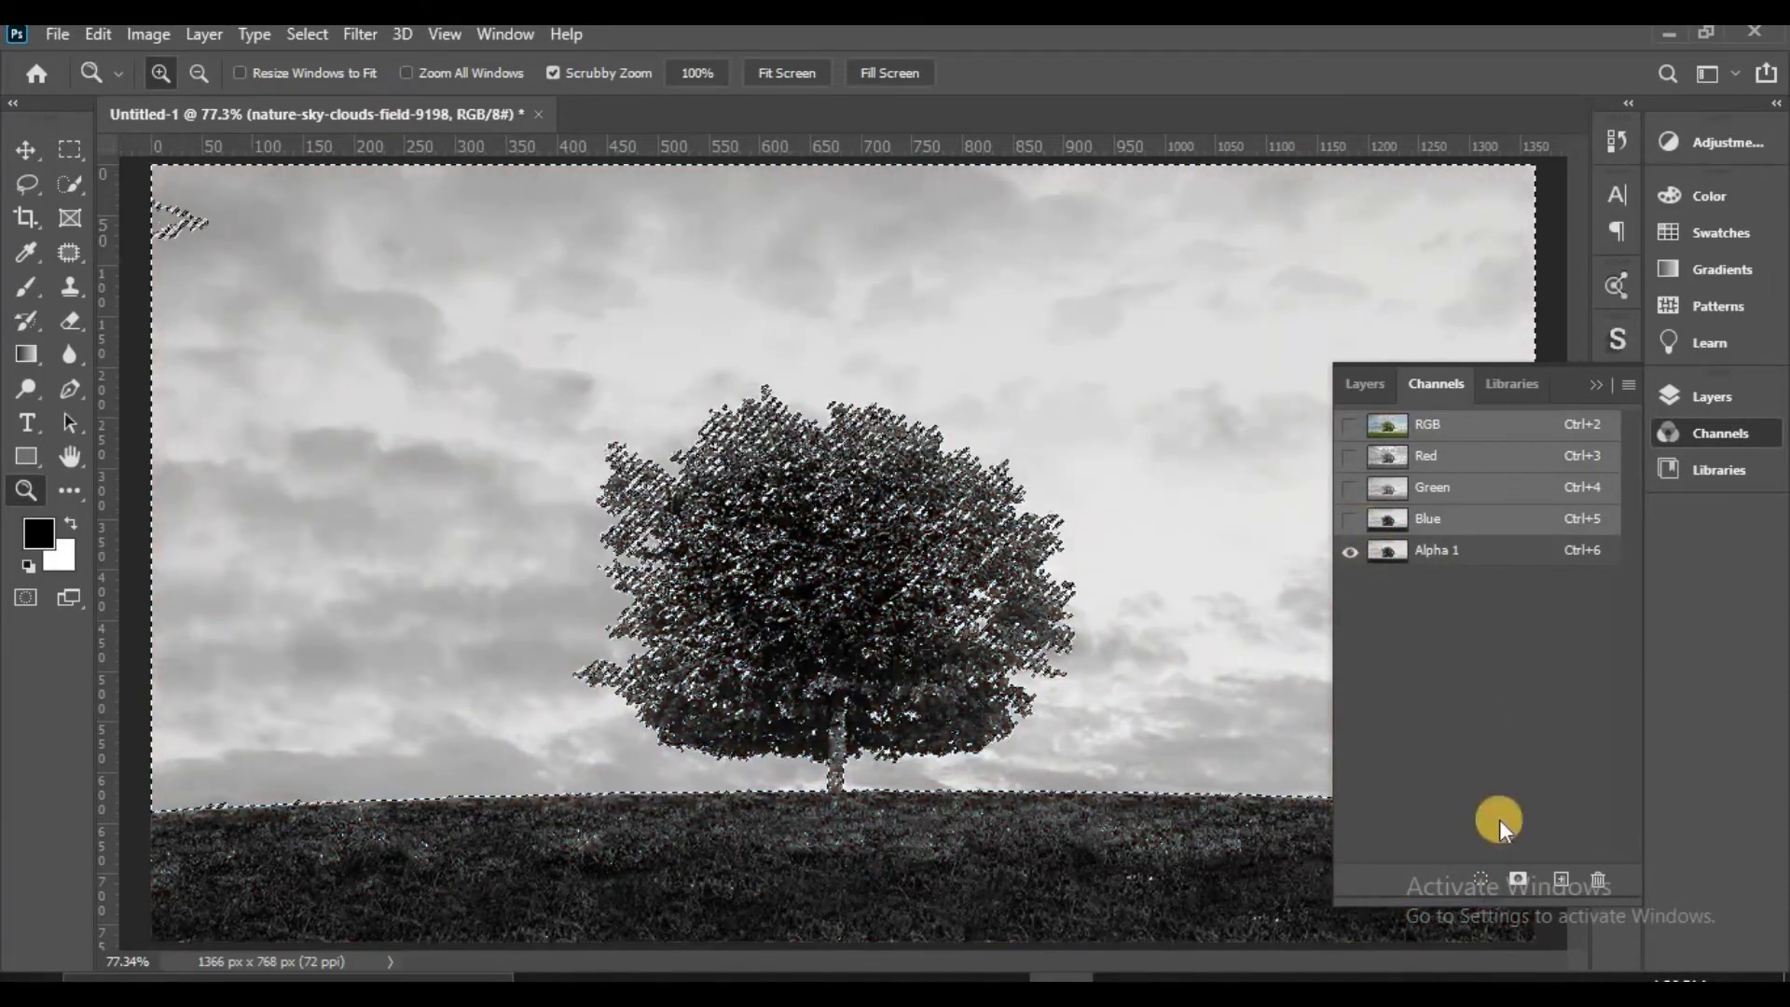
{"action": "left_click", "coordinate": [1391, 558]}
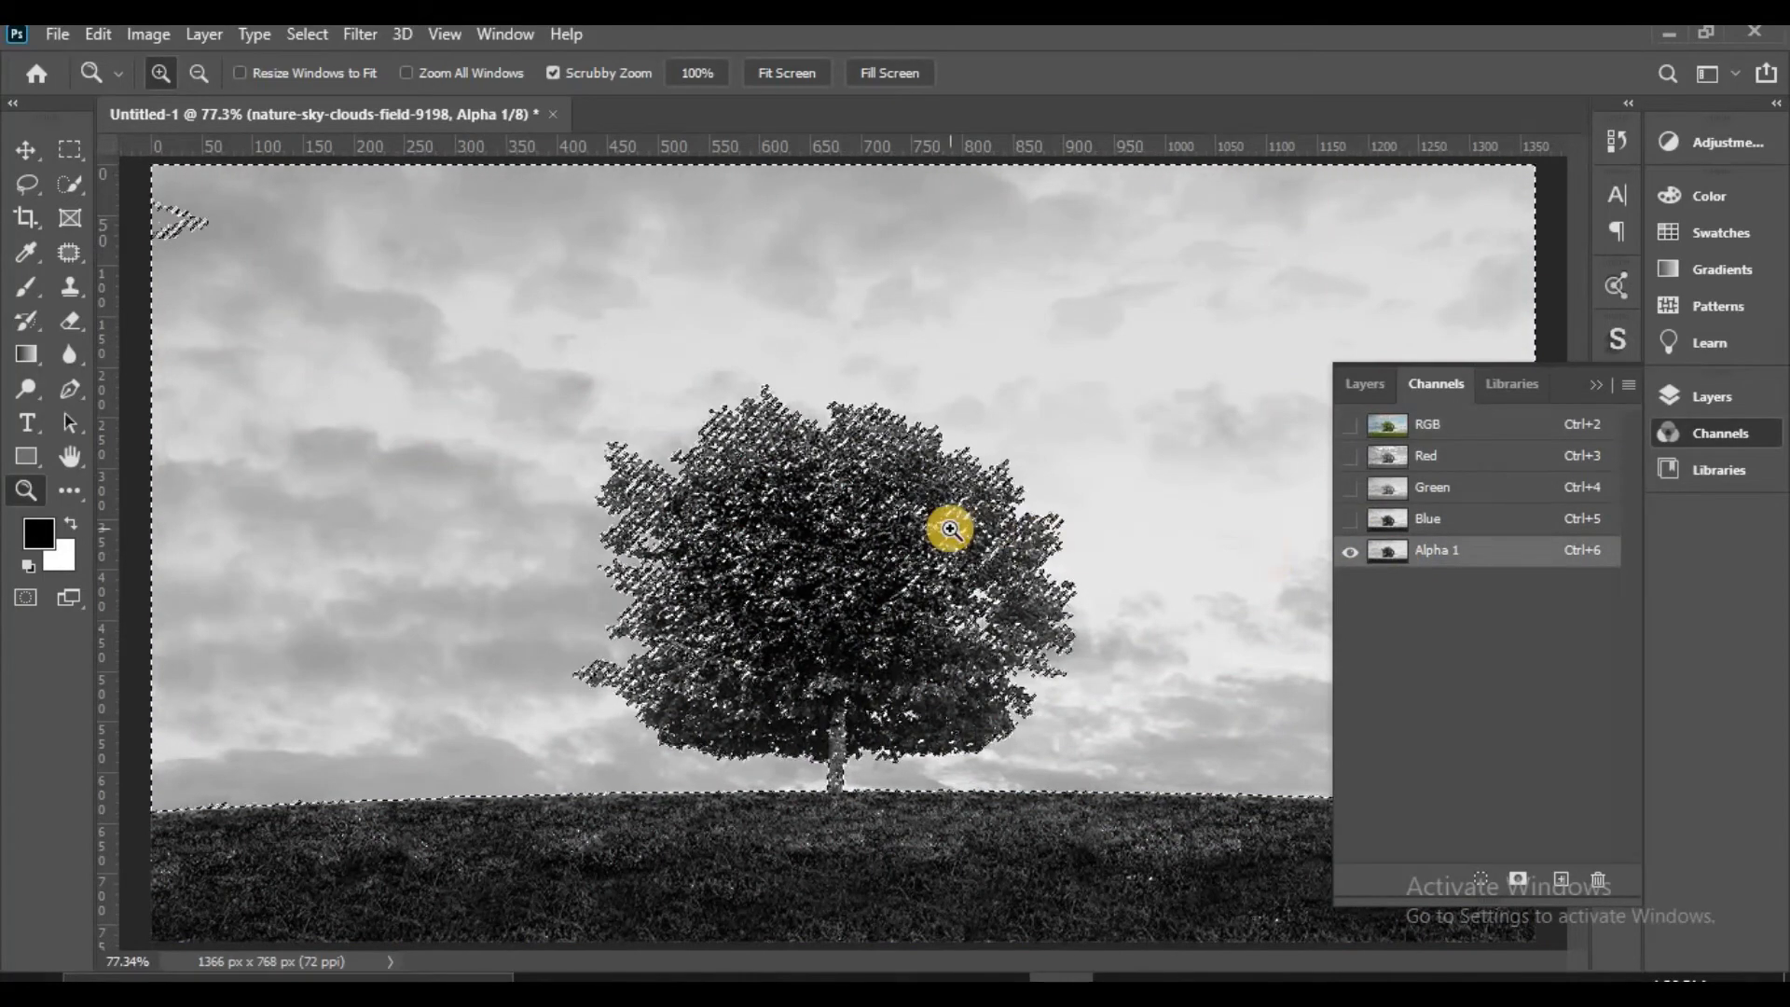
{"action": "key", "text": "ctrl+d"}
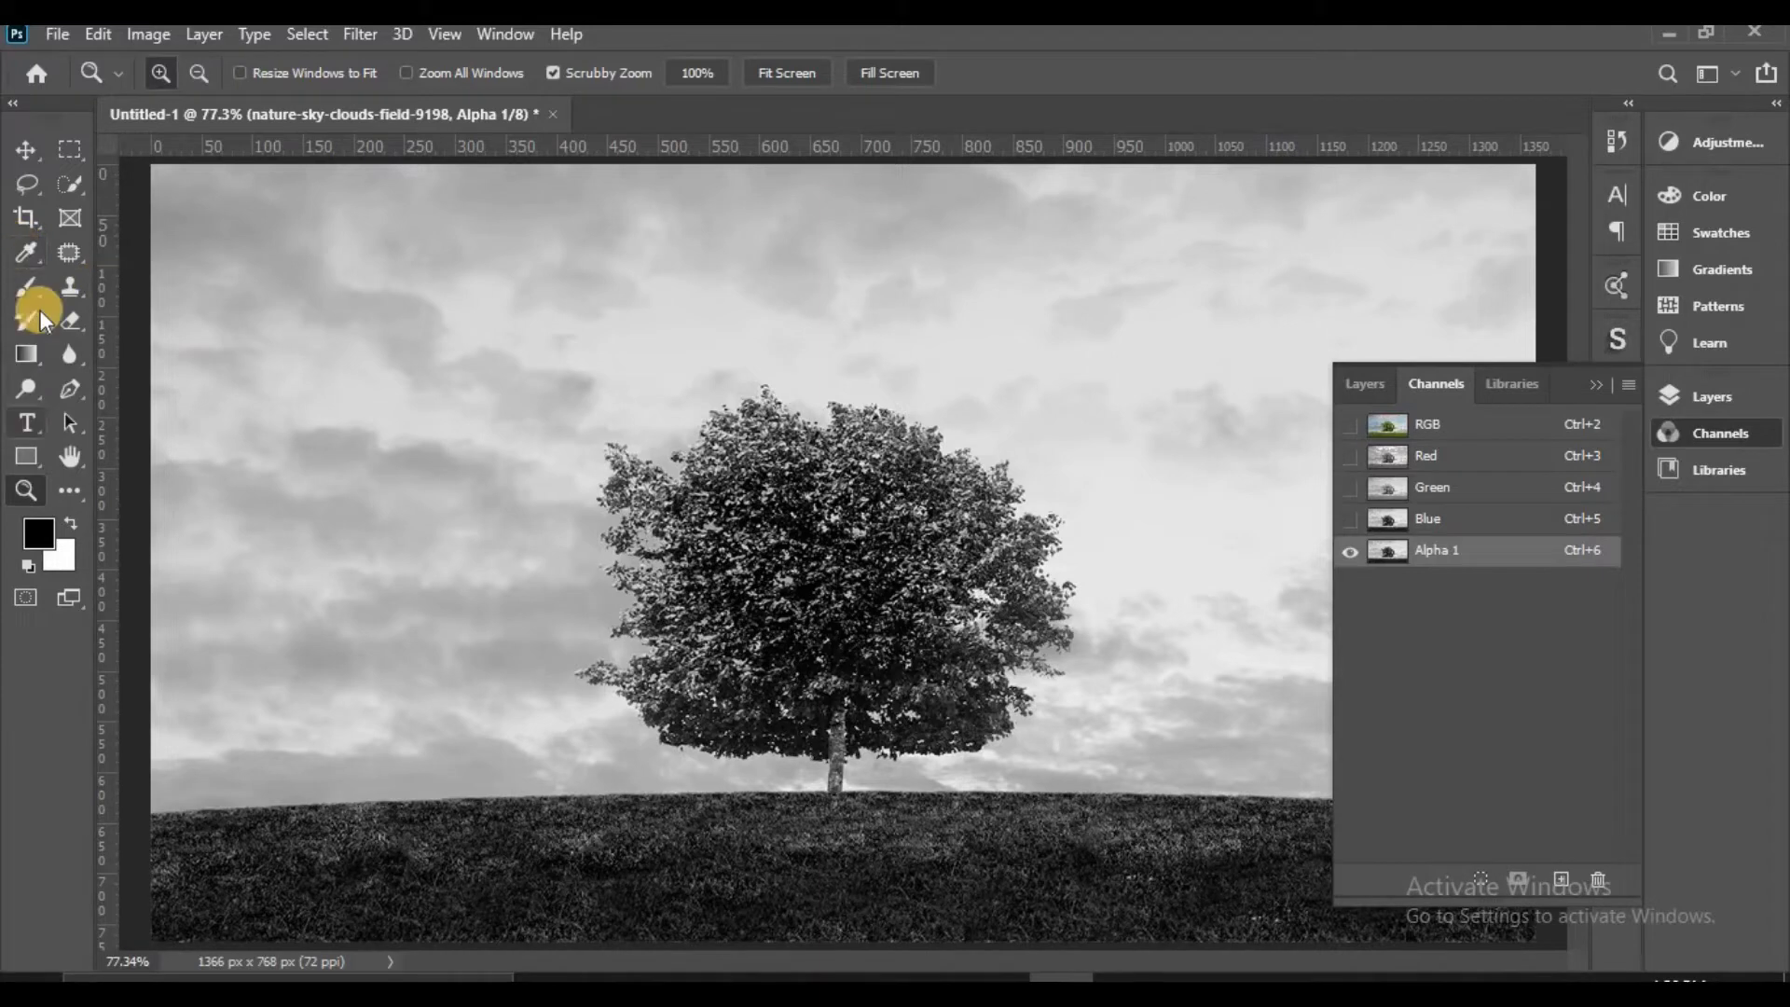
Apply a Levels adjustment to Alpha 1 with input black point 84 and white point 207
{"action": "left_click", "coordinate": [158, 41]}
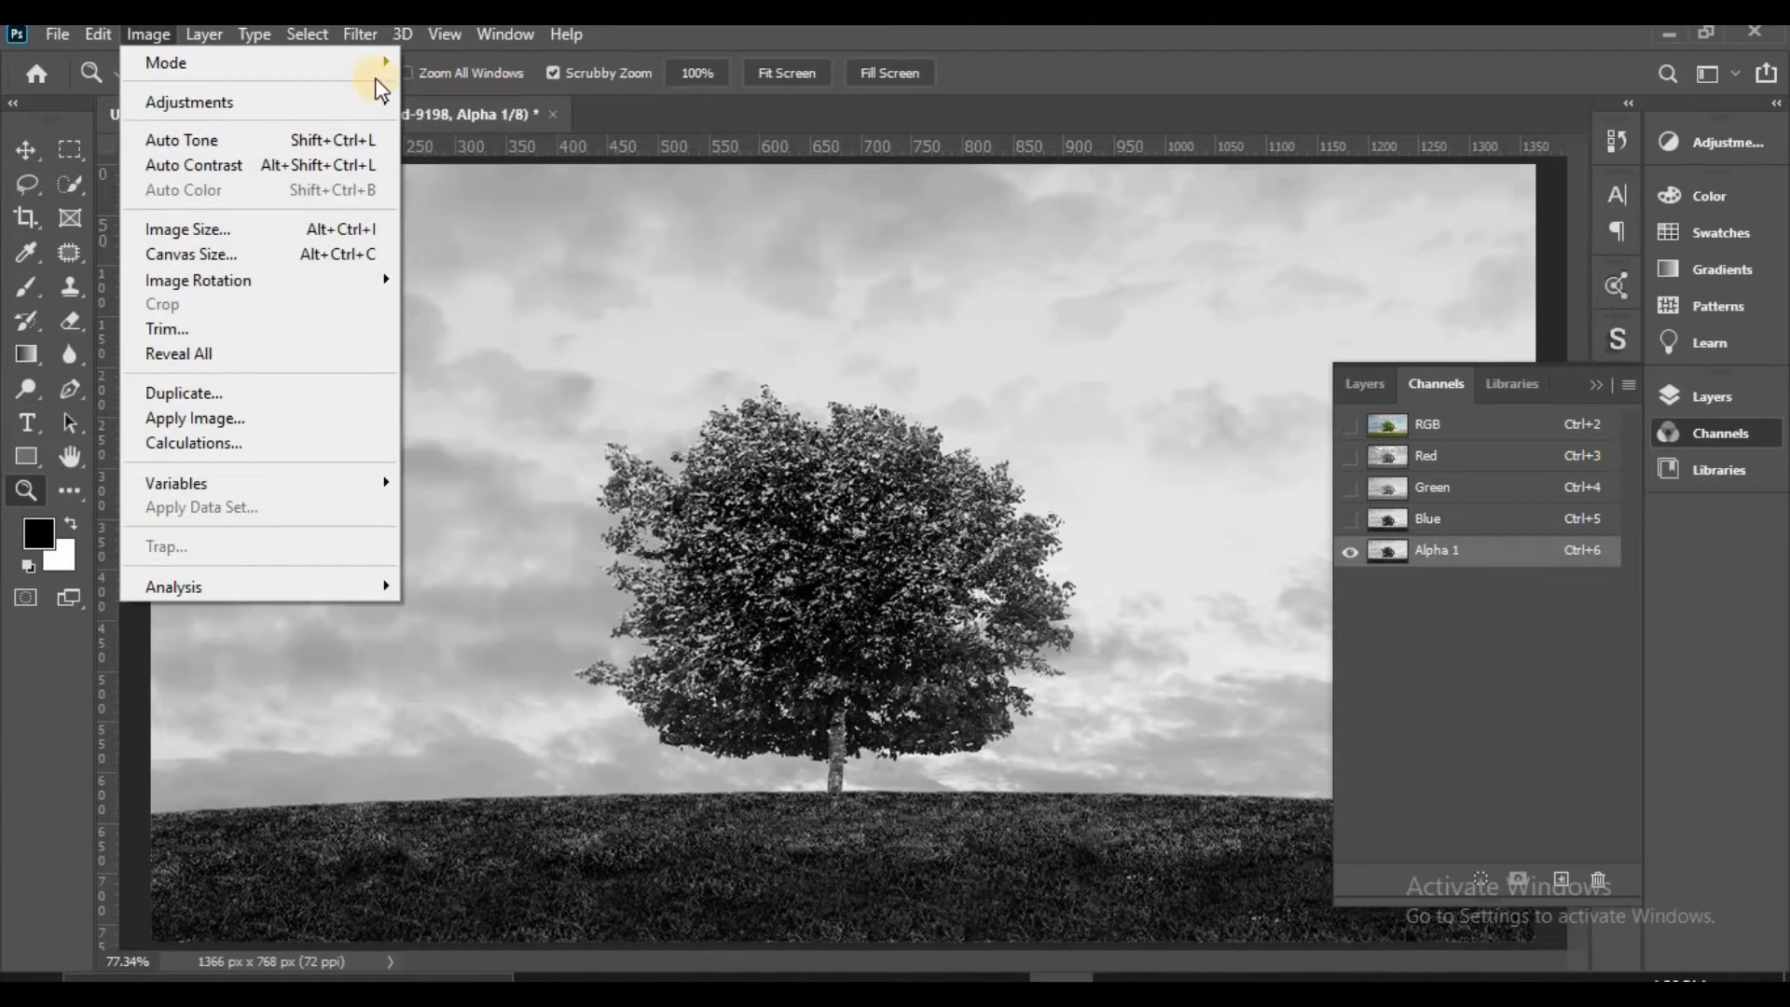
{"action": "mouse_move", "coordinate": [382, 97]}
{"action": "left_click", "coordinate": [425, 121]}
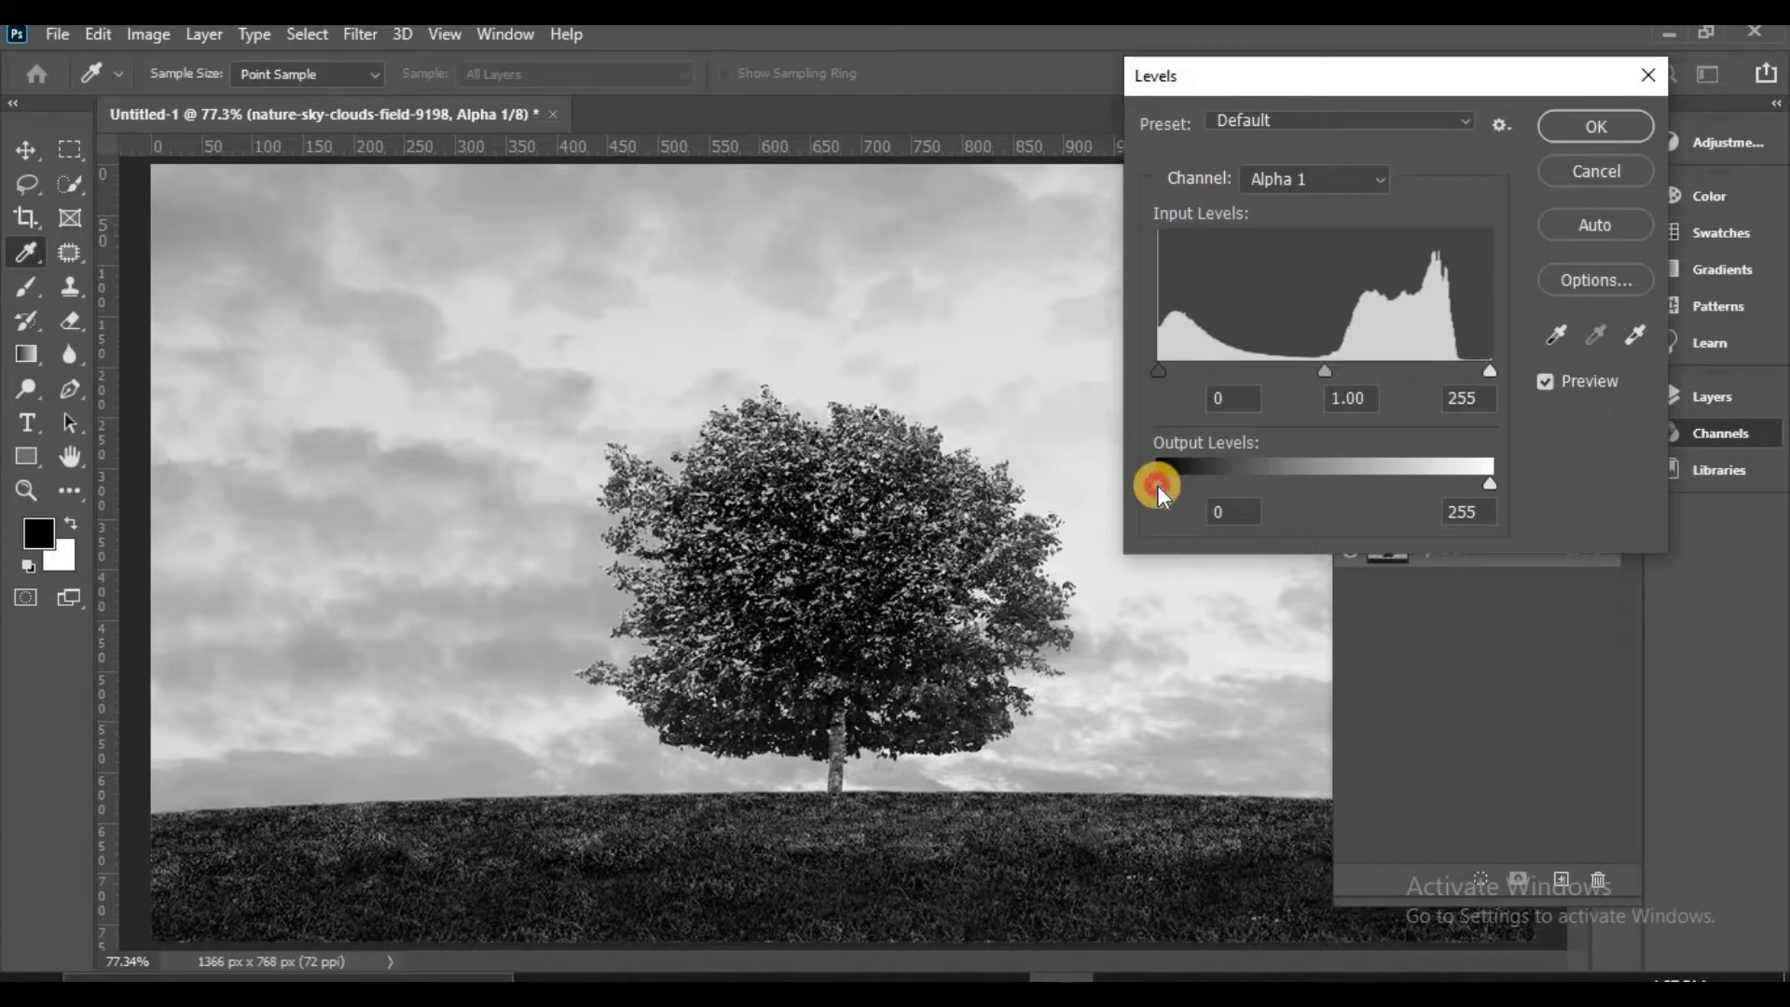
{"action": "mouse_move", "coordinate": [1156, 485]}
{"action": "left_mouse_down"}
{"action": "mouse_move", "coordinate": [1238, 489]}
{"action": "mouse_move", "coordinate": [1138, 462]}
{"action": "left_mouse_up"}
{"action": "left_click_drag", "start_coordinate": [1162, 371], "coordinate": [1255, 365]}
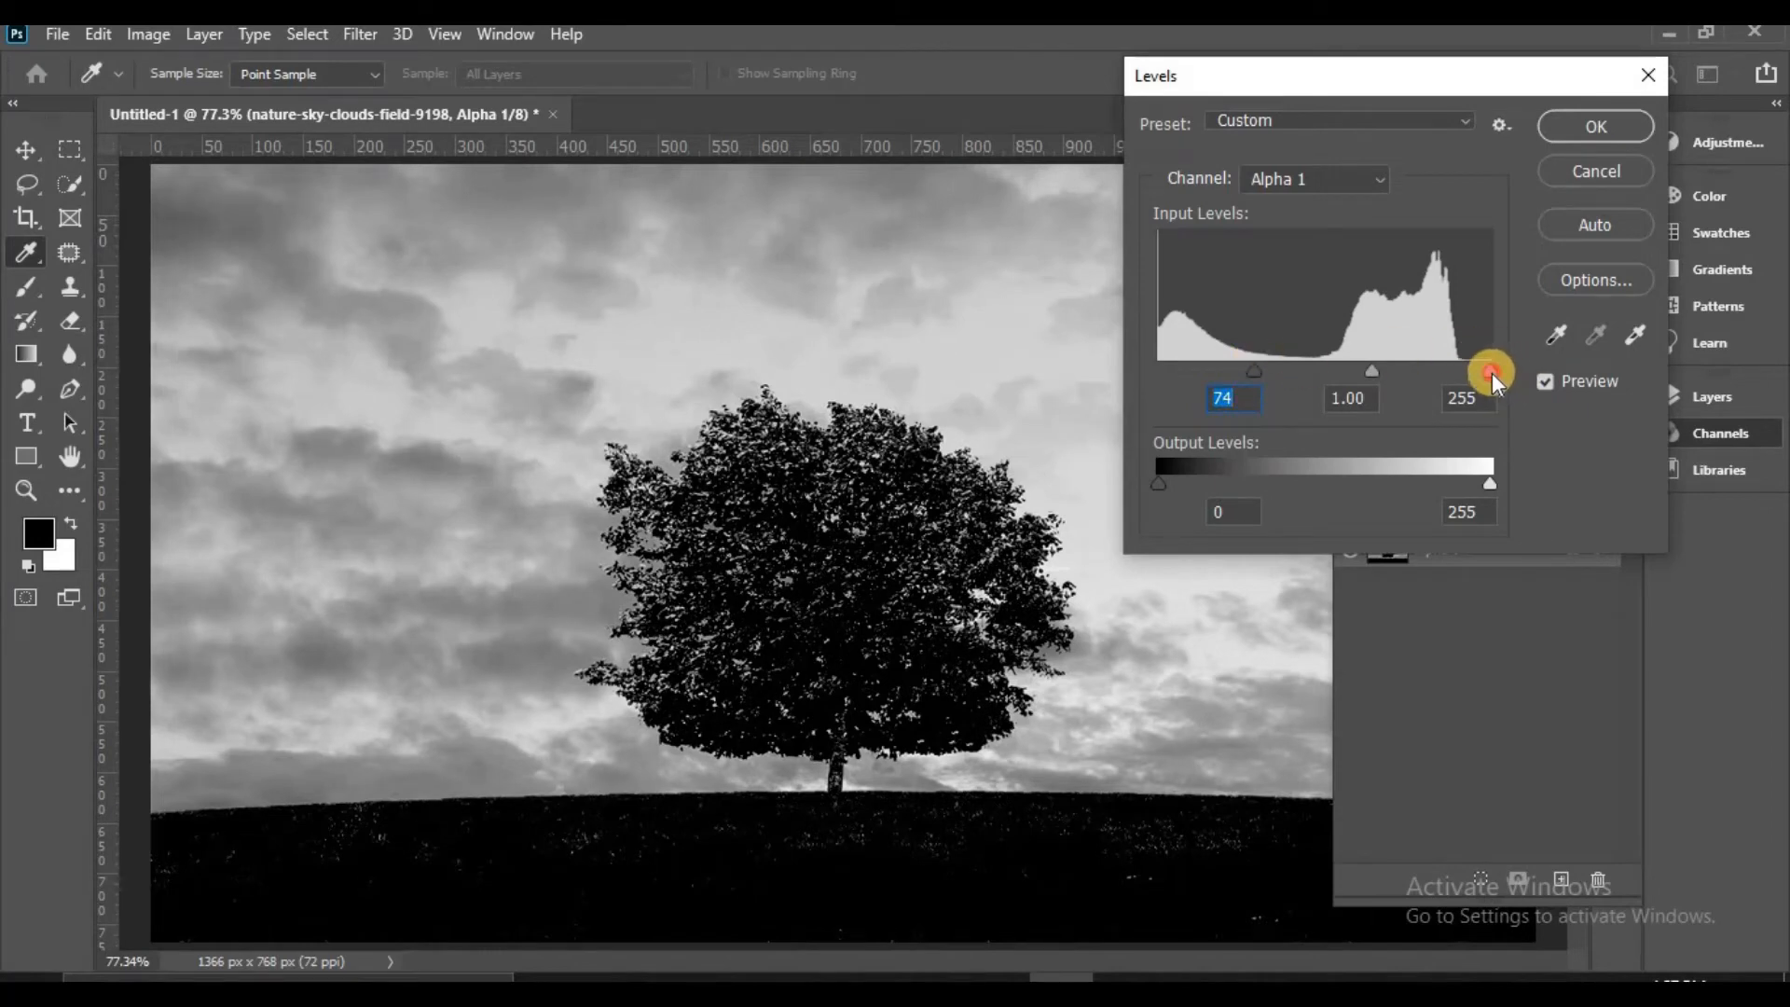
{"action": "left_click_drag", "start_coordinate": [1491, 372], "coordinate": [1434, 355]}
{"action": "left_click_drag", "start_coordinate": [1262, 367], "coordinate": [1268, 366]}
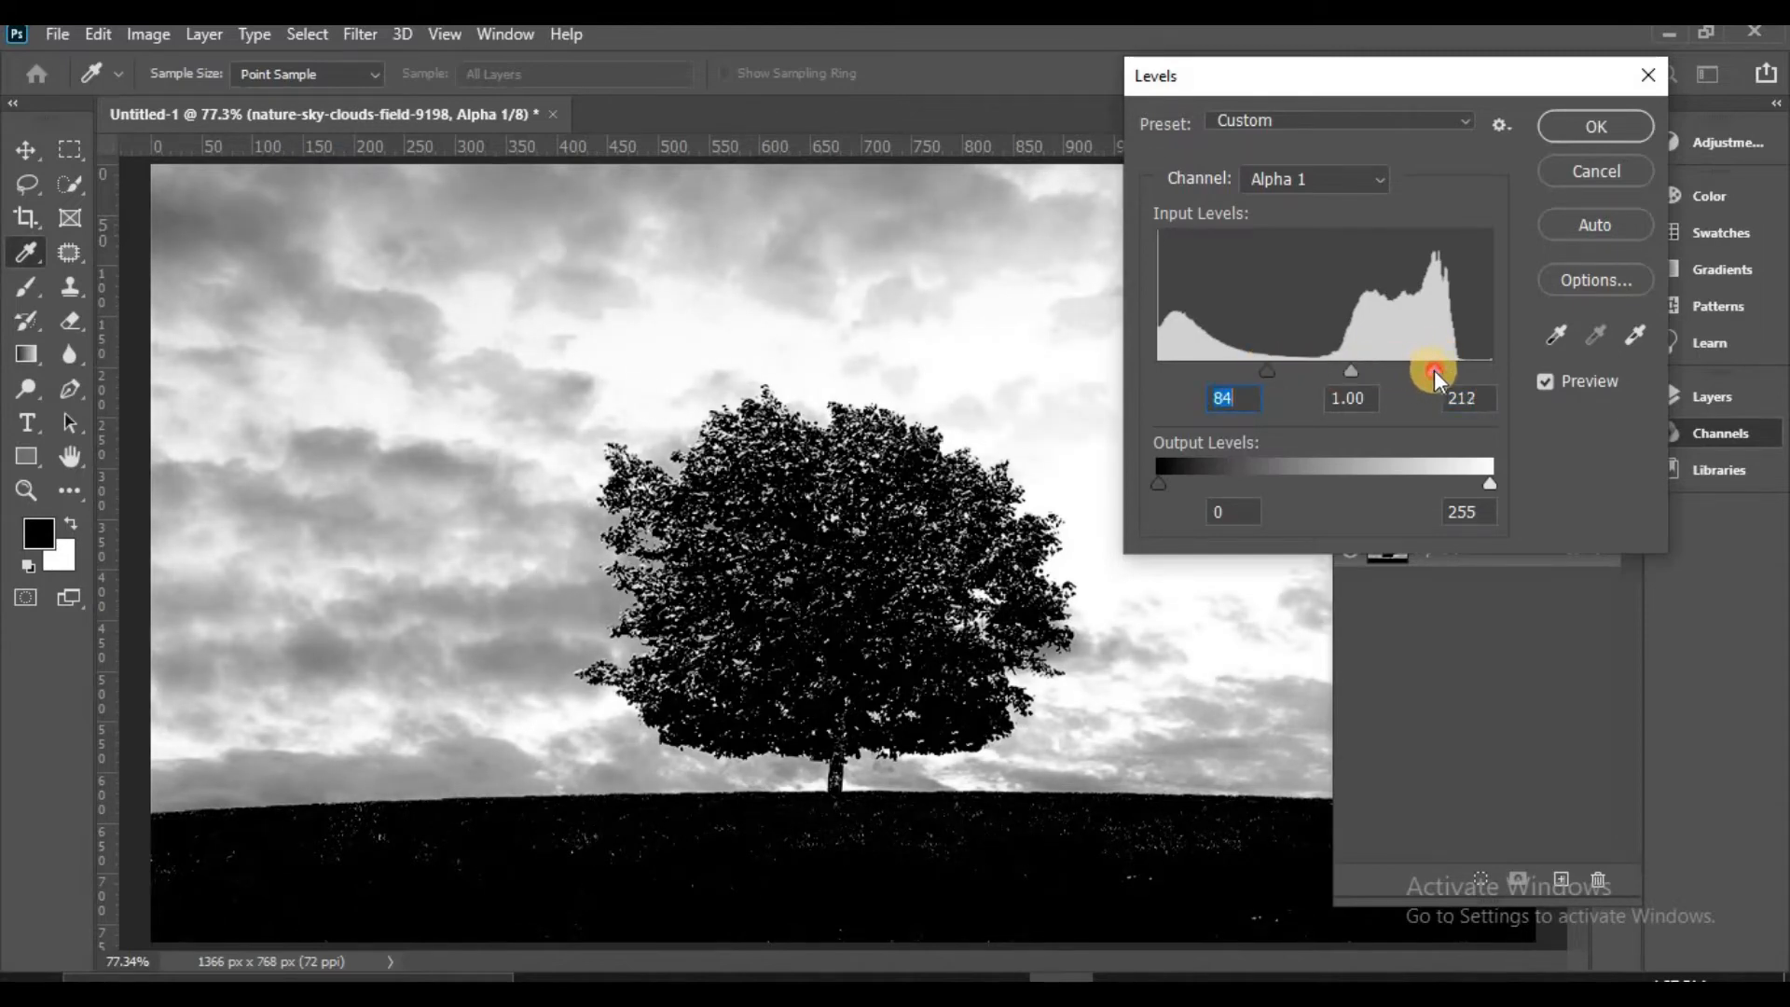
{"action": "left_click_drag", "start_coordinate": [1434, 371], "coordinate": [1428, 367]}
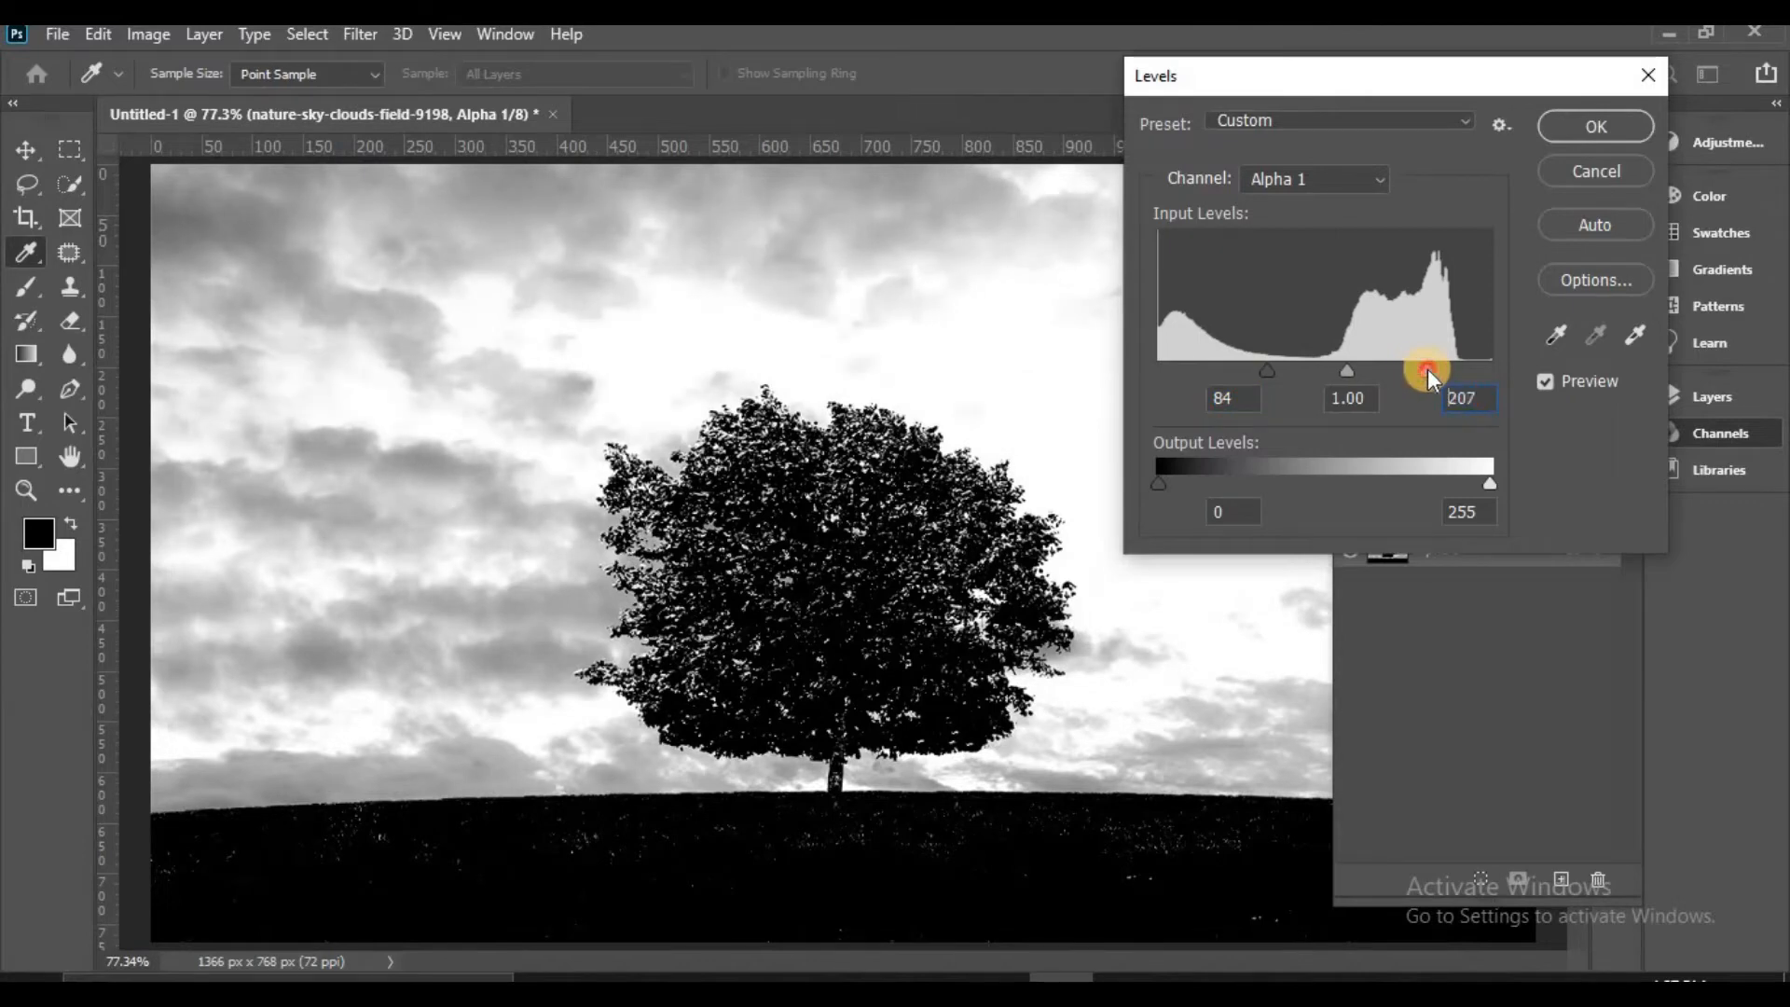
{"action": "left_click", "coordinate": [1620, 123]}
{"action": "key", "text": "z"}
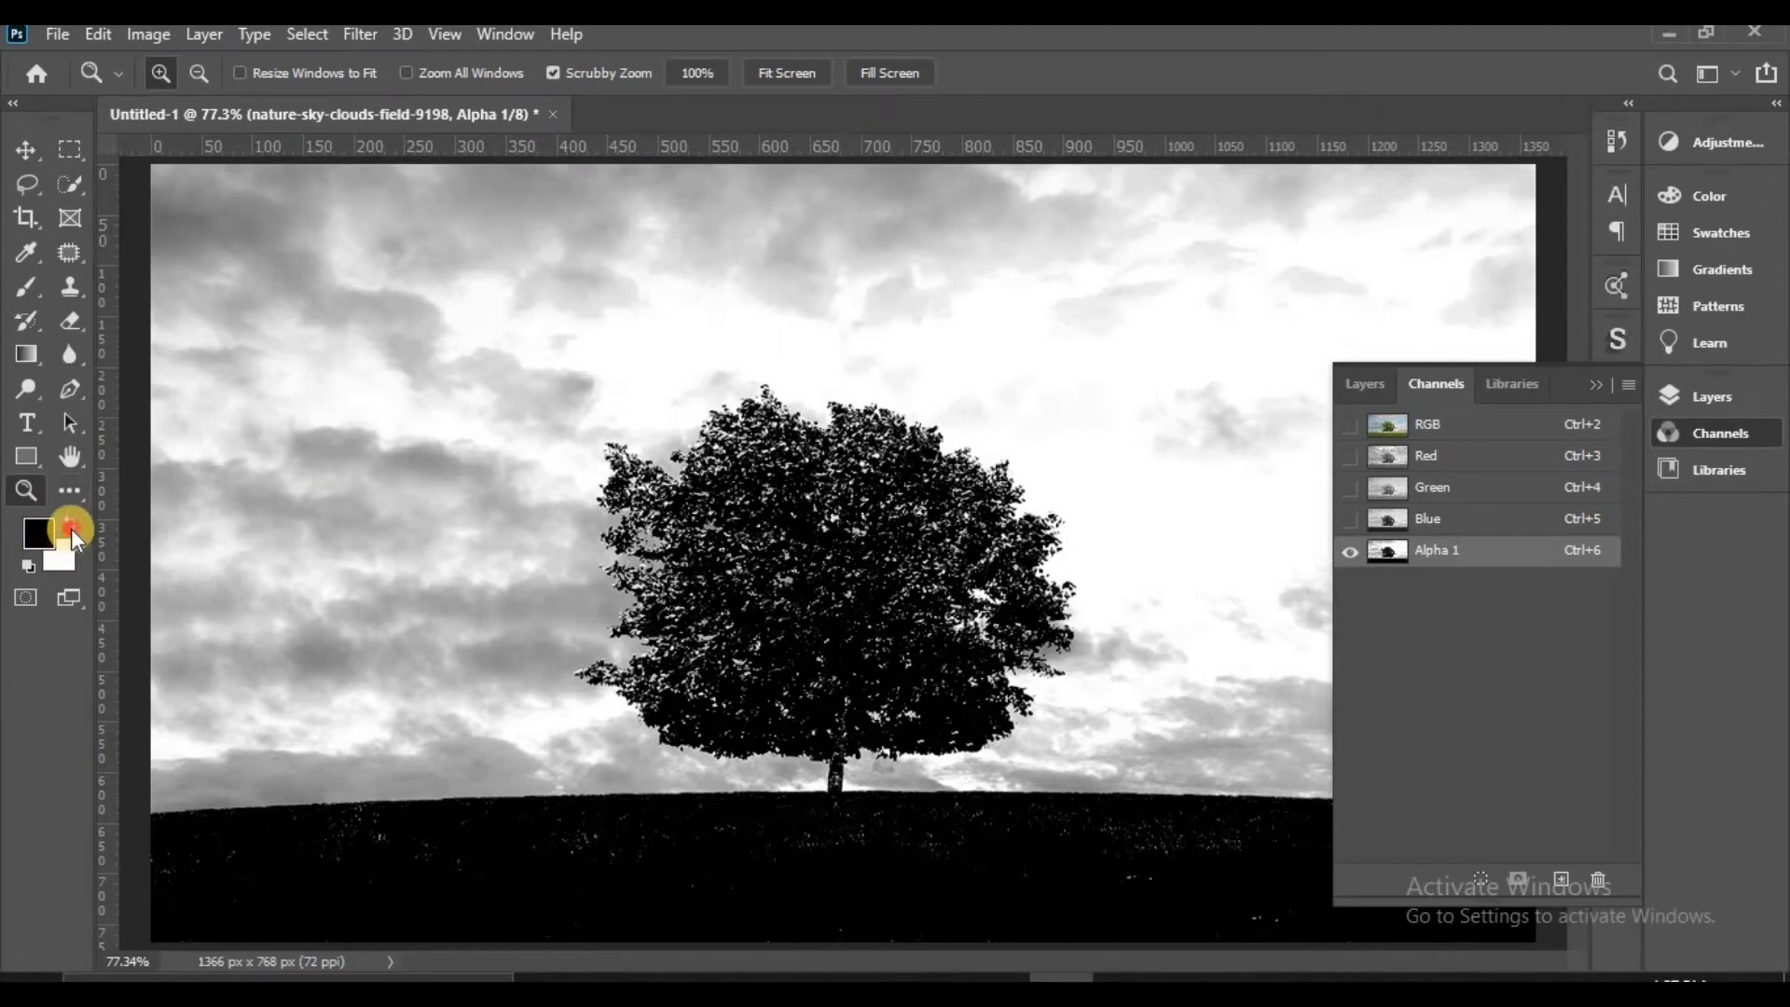
Paint the cloudy sky around the tree pure white in Alpha 1 with a 175 px brush in Overlay mode
{"action": "left_click", "coordinate": [71, 529]}
{"action": "left_click", "coordinate": [26, 286]}
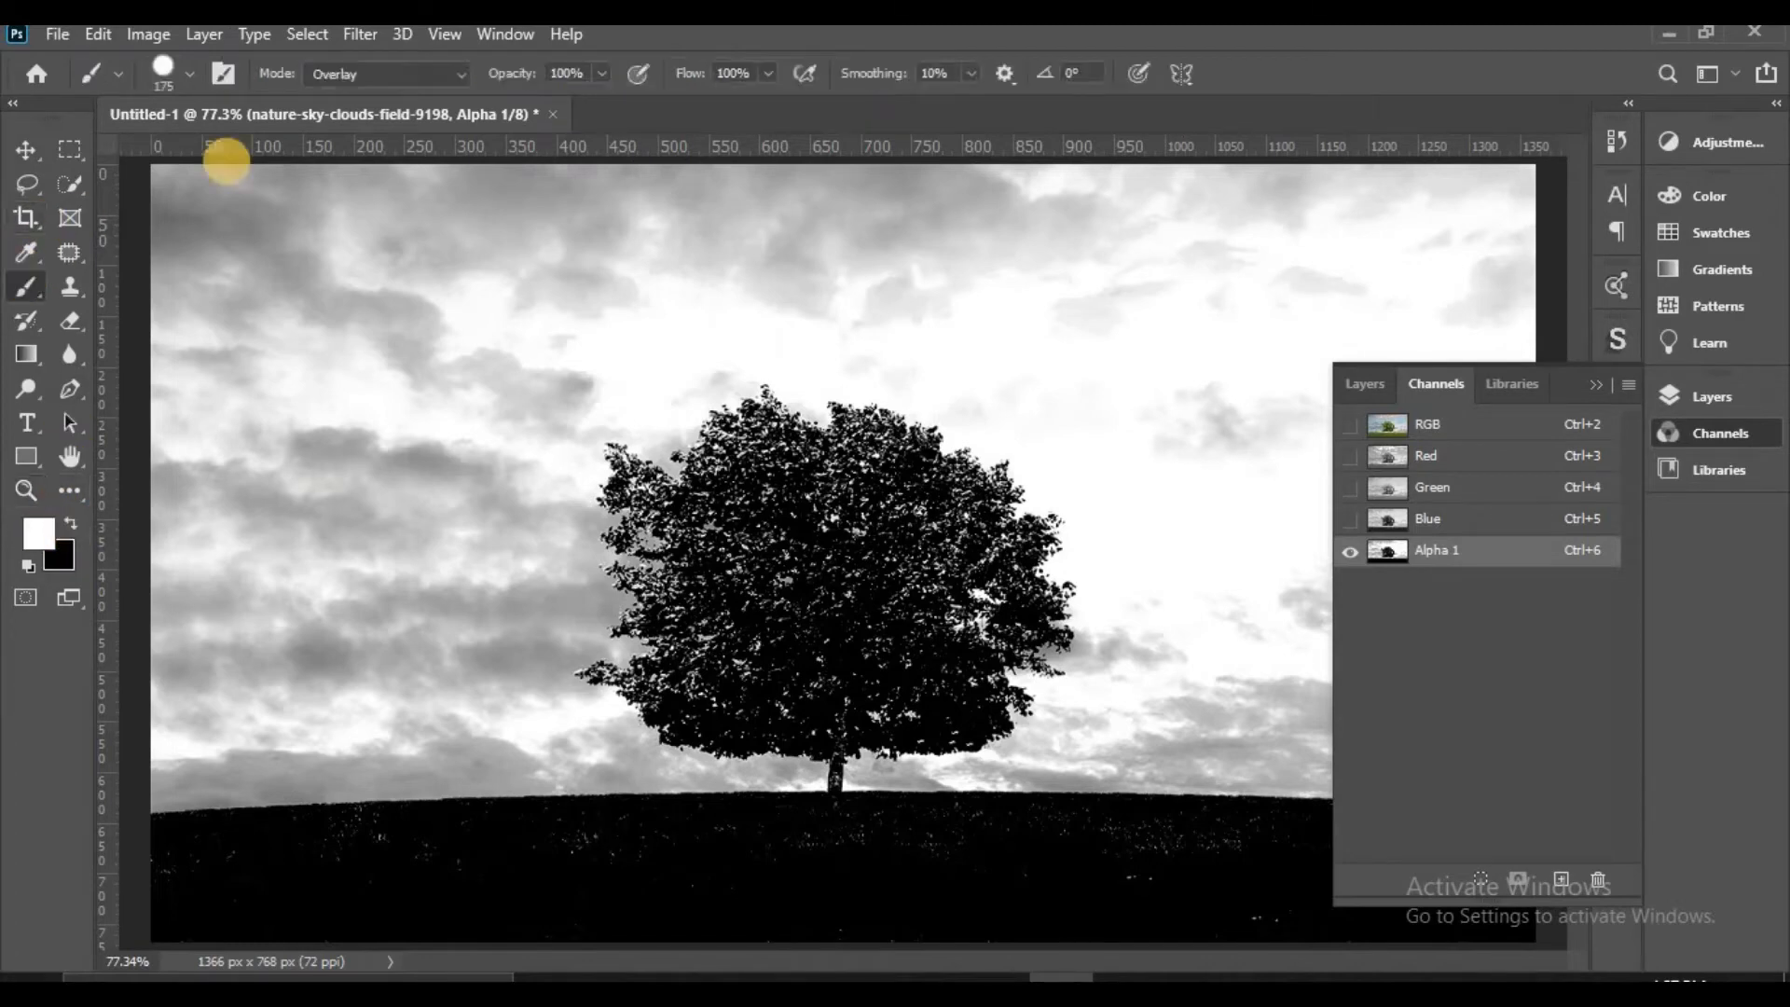
{"action": "left_click", "coordinate": [361, 80]}
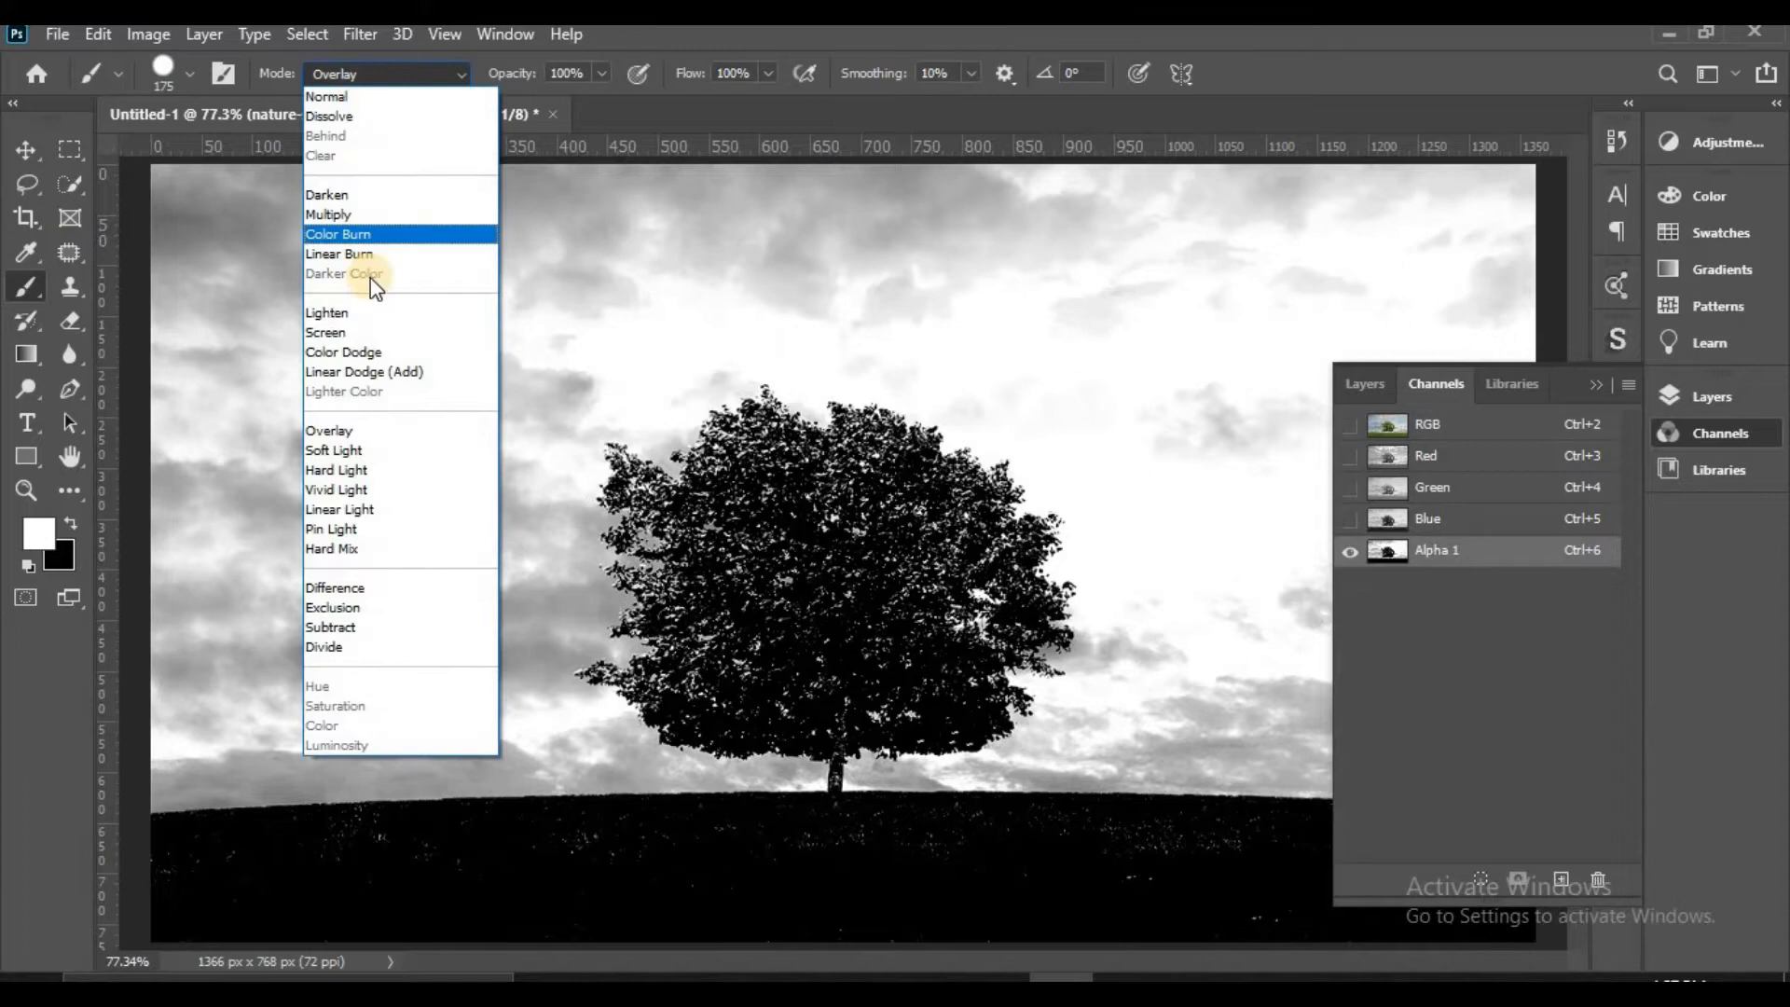
{"action": "left_click", "coordinate": [373, 427]}
{"action": "mouse_move", "coordinate": [372, 427]}
{"action": "left_mouse_down"}
{"action": "mouse_move", "coordinate": [366, 474]}
{"action": "mouse_move", "coordinate": [282, 561]}
{"action": "mouse_move", "coordinate": [217, 253]}
{"action": "mouse_move", "coordinate": [199, 433]}
{"action": "left_mouse_up"}
{"action": "mouse_move", "coordinate": [192, 138]}
{"action": "left_mouse_down"}
{"action": "mouse_move", "coordinate": [197, 258]}
{"action": "mouse_move", "coordinate": [408, 245]}
{"action": "mouse_move", "coordinate": [182, 220]}
{"action": "mouse_move", "coordinate": [506, 239]}
{"action": "mouse_move", "coordinate": [304, 253]}
{"action": "mouse_move", "coordinate": [634, 254]}
{"action": "mouse_move", "coordinate": [461, 249]}
{"action": "mouse_move", "coordinate": [689, 228]}
{"action": "mouse_move", "coordinate": [378, 210]}
{"action": "mouse_move", "coordinate": [336, 418]}
{"action": "mouse_move", "coordinate": [381, 320]}
{"action": "mouse_move", "coordinate": [484, 438]}
{"action": "mouse_move", "coordinate": [527, 352]}
{"action": "mouse_move", "coordinate": [516, 404]}
{"action": "mouse_move", "coordinate": [604, 454]}
{"action": "mouse_move", "coordinate": [569, 438]}
{"action": "mouse_move", "coordinate": [610, 451]}
{"action": "mouse_move", "coordinate": [598, 391]}
{"action": "mouse_move", "coordinate": [810, 322]}
{"action": "mouse_move", "coordinate": [755, 253]}
{"action": "mouse_move", "coordinate": [1144, 269]}
{"action": "mouse_move", "coordinate": [1313, 233]}
{"action": "mouse_move", "coordinate": [1526, 257]}
{"action": "mouse_move", "coordinate": [1535, 323]}
{"action": "left_mouse_up"}
{"action": "left_click", "coordinate": [1596, 384]}
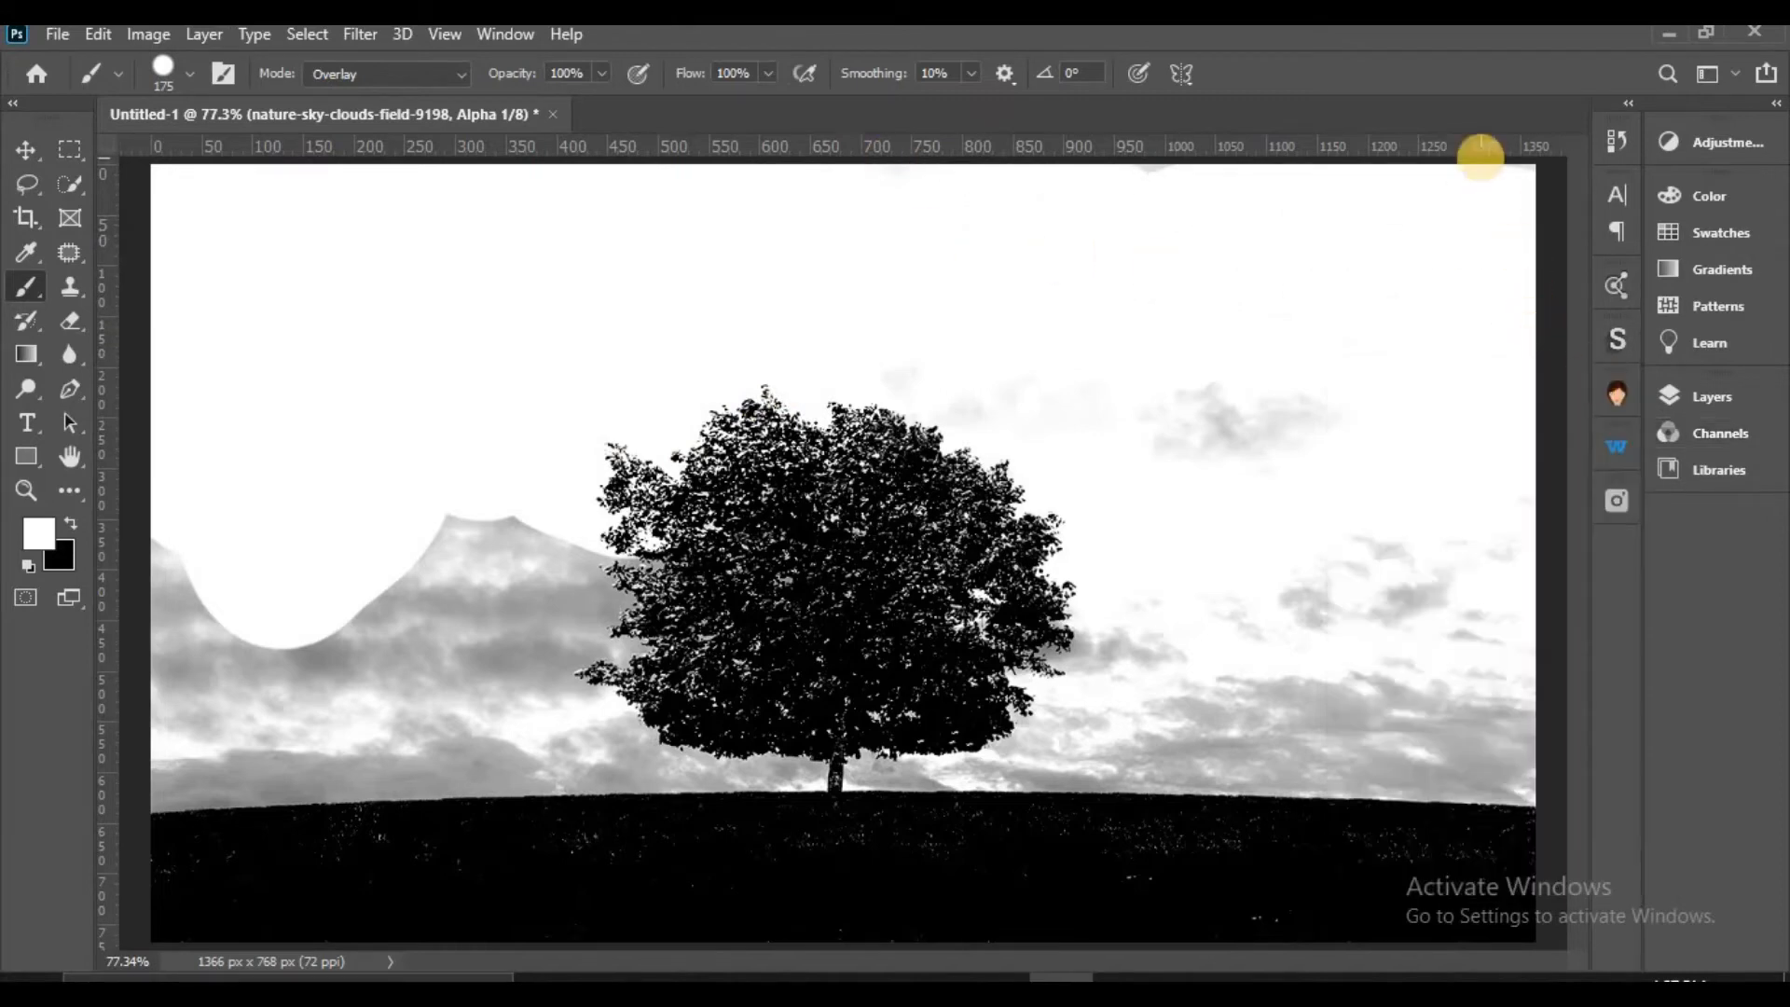
{"action": "mouse_move", "coordinate": [1352, 196]}
{"action": "left_mouse_down"}
{"action": "mouse_move", "coordinate": [1121, 210]}
{"action": "mouse_move", "coordinate": [1214, 254]}
{"action": "mouse_move", "coordinate": [1177, 483]}
{"action": "mouse_move", "coordinate": [1089, 474]}
{"action": "mouse_move", "coordinate": [1298, 698]}
{"action": "mouse_move", "coordinate": [1492, 706]}
{"action": "mouse_move", "coordinate": [1483, 735]}
{"action": "mouse_move", "coordinate": [1230, 714]}
{"action": "mouse_move", "coordinate": [641, 772]}
{"action": "mouse_move", "coordinate": [216, 759]}
{"action": "mouse_move", "coordinate": [170, 485]}
{"action": "mouse_move", "coordinate": [177, 726]}
{"action": "mouse_move", "coordinate": [358, 740]}
{"action": "mouse_move", "coordinate": [309, 748]}
{"action": "mouse_move", "coordinate": [257, 626]}
{"action": "mouse_move", "coordinate": [441, 663]}
{"action": "mouse_move", "coordinate": [314, 642]}
{"action": "mouse_move", "coordinate": [393, 603]}
{"action": "mouse_move", "coordinate": [425, 487]}
{"action": "mouse_move", "coordinate": [499, 570]}
{"action": "mouse_move", "coordinate": [639, 626]}
{"action": "mouse_move", "coordinate": [630, 614]}
{"action": "mouse_move", "coordinate": [445, 706]}
{"action": "mouse_move", "coordinate": [1084, 695]}
{"action": "mouse_move", "coordinate": [807, 610]}
{"action": "mouse_move", "coordinate": [855, 528]}
{"action": "mouse_move", "coordinate": [925, 565]}
{"action": "mouse_move", "coordinate": [874, 493]}
{"action": "mouse_move", "coordinate": [795, 449]}
{"action": "mouse_move", "coordinate": [1064, 454]}
{"action": "mouse_move", "coordinate": [1281, 501]}
{"action": "mouse_move", "coordinate": [980, 519]}
{"action": "mouse_move", "coordinate": [1250, 524]}
{"action": "mouse_move", "coordinate": [1577, 626]}
{"action": "mouse_move", "coordinate": [1230, 556]}
{"action": "mouse_move", "coordinate": [1394, 408]}
{"action": "mouse_move", "coordinate": [1065, 372]}
{"action": "mouse_move", "coordinate": [1486, 679]}
{"action": "mouse_move", "coordinate": [546, 765]}
{"action": "mouse_move", "coordinate": [115, 756]}
{"action": "mouse_move", "coordinate": [1530, 808]}
{"action": "mouse_move", "coordinate": [404, 400]}
{"action": "mouse_move", "coordinate": [262, 710]}
{"action": "left_mouse_up"}
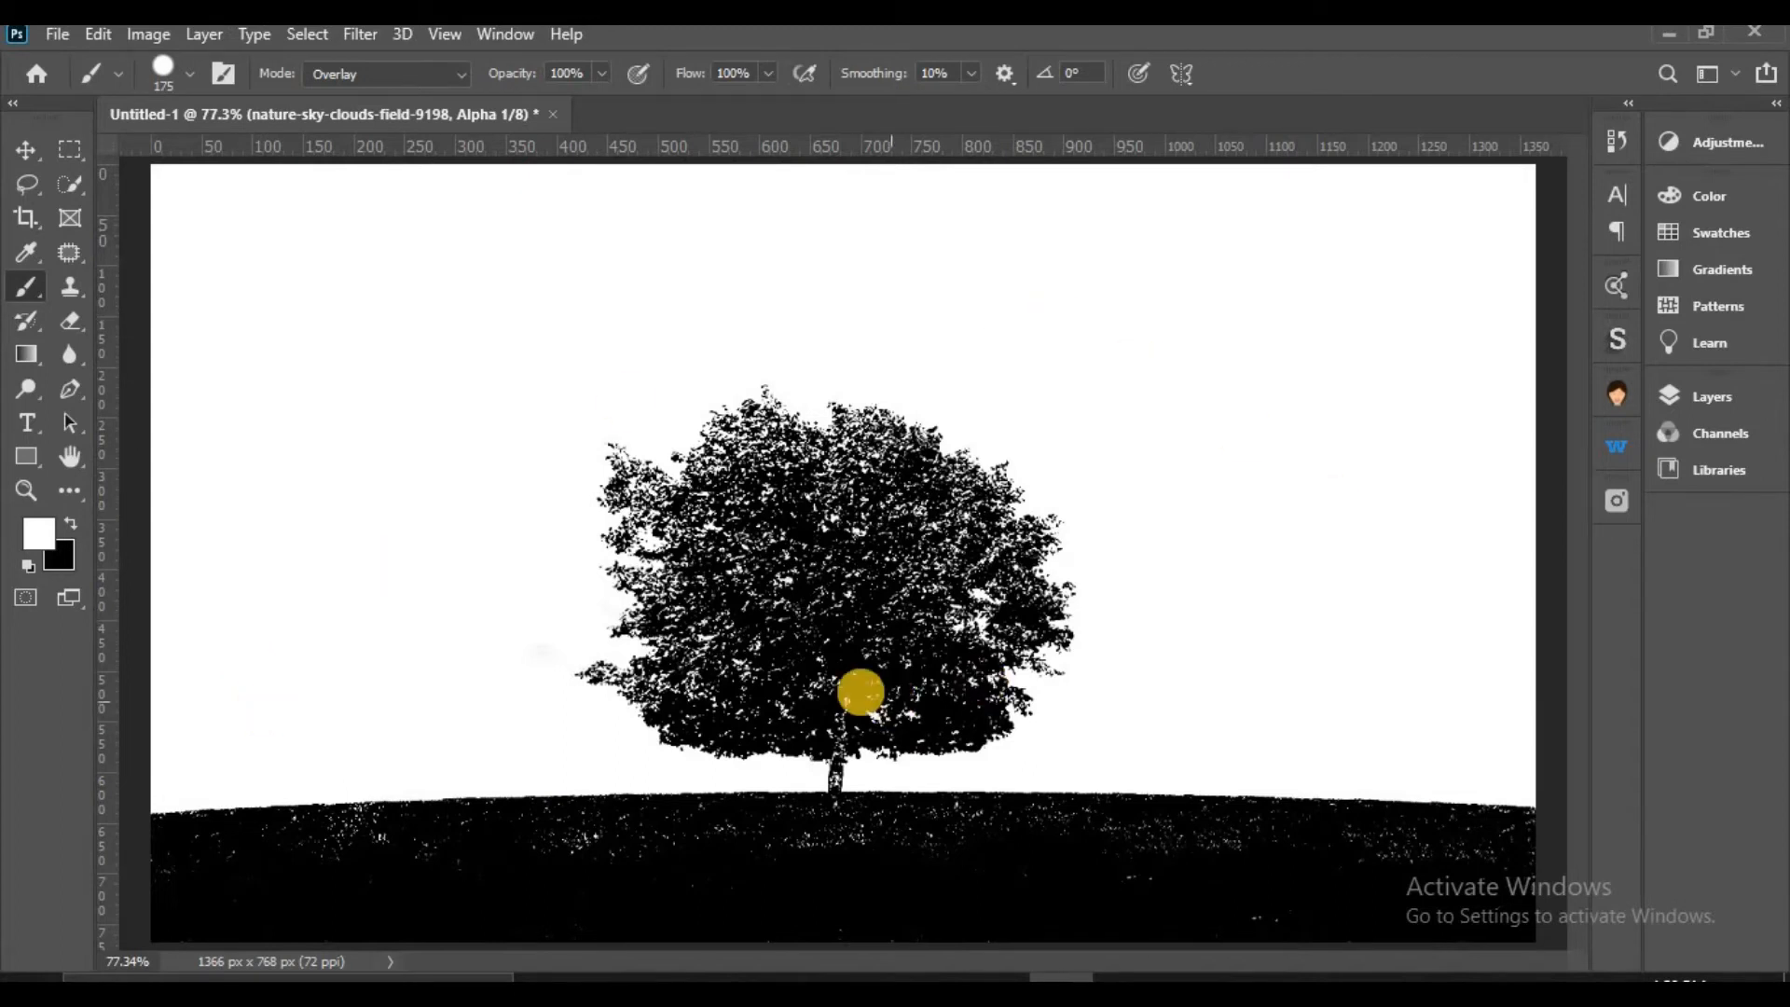
Paint over the white specks in the ground with black in Overlay mode, reducing the brush to 125 px
{"action": "left_click", "coordinate": [72, 523]}
{"action": "left_click", "coordinate": [51, 529]}
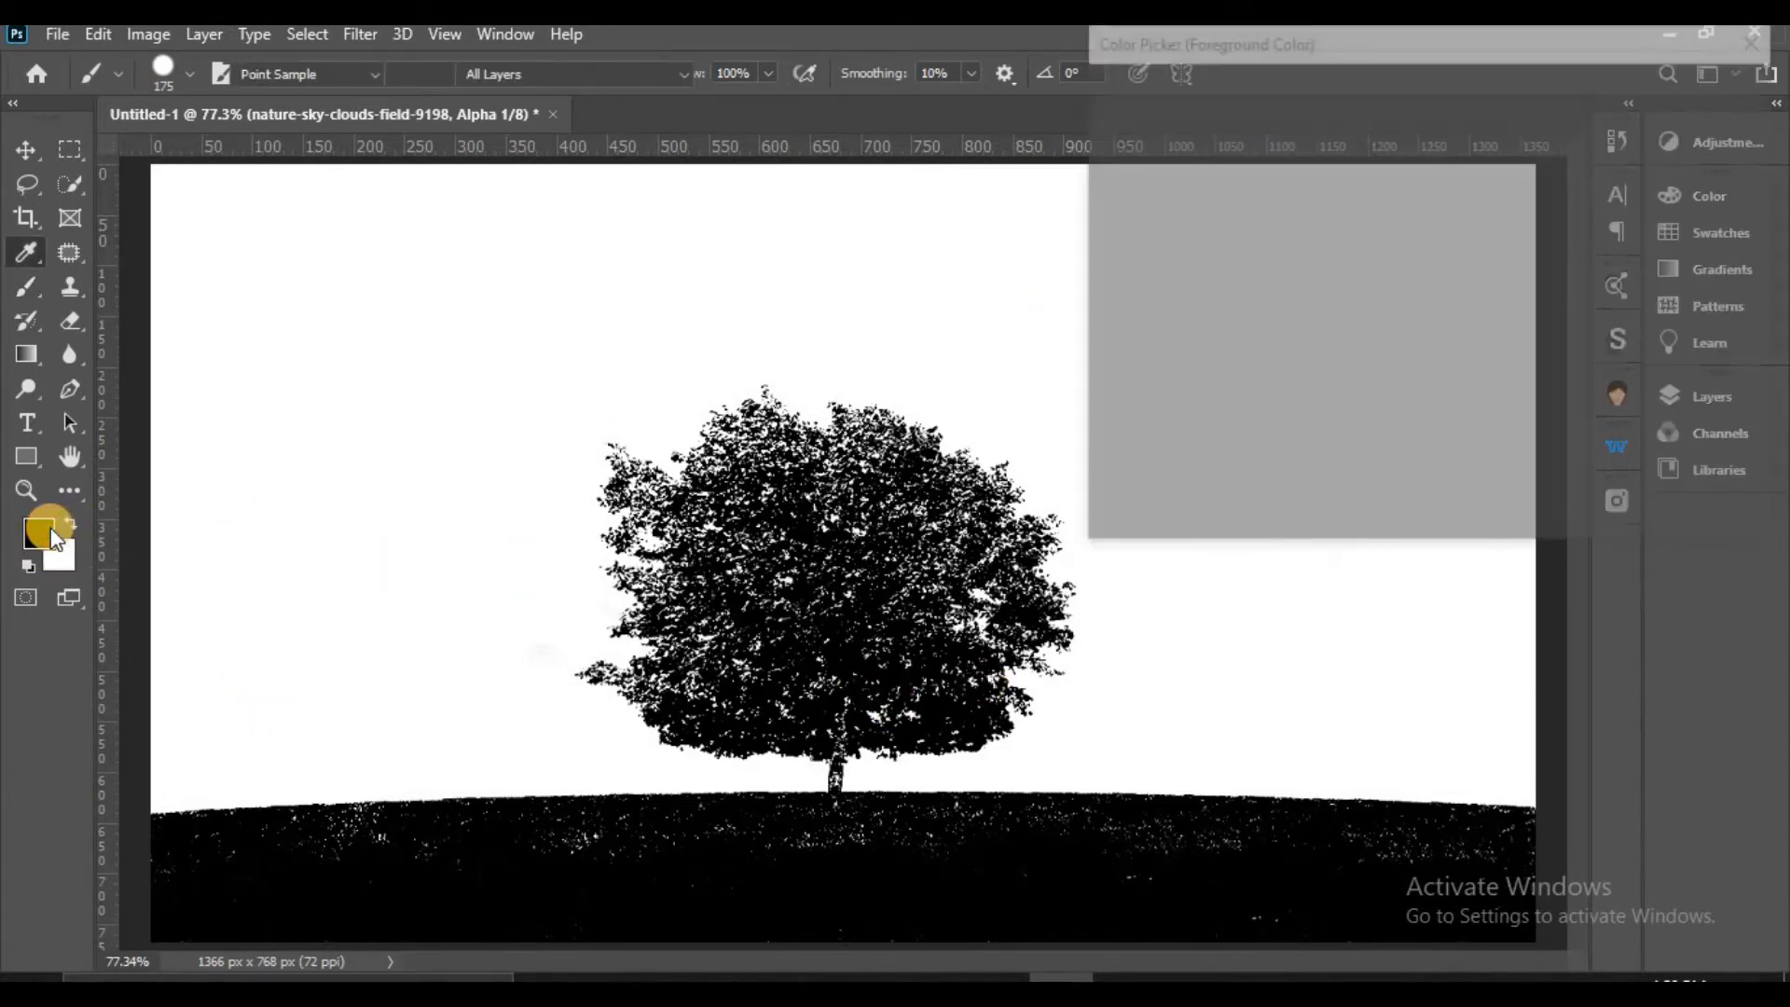
{"action": "left_click", "coordinate": [1646, 89]}
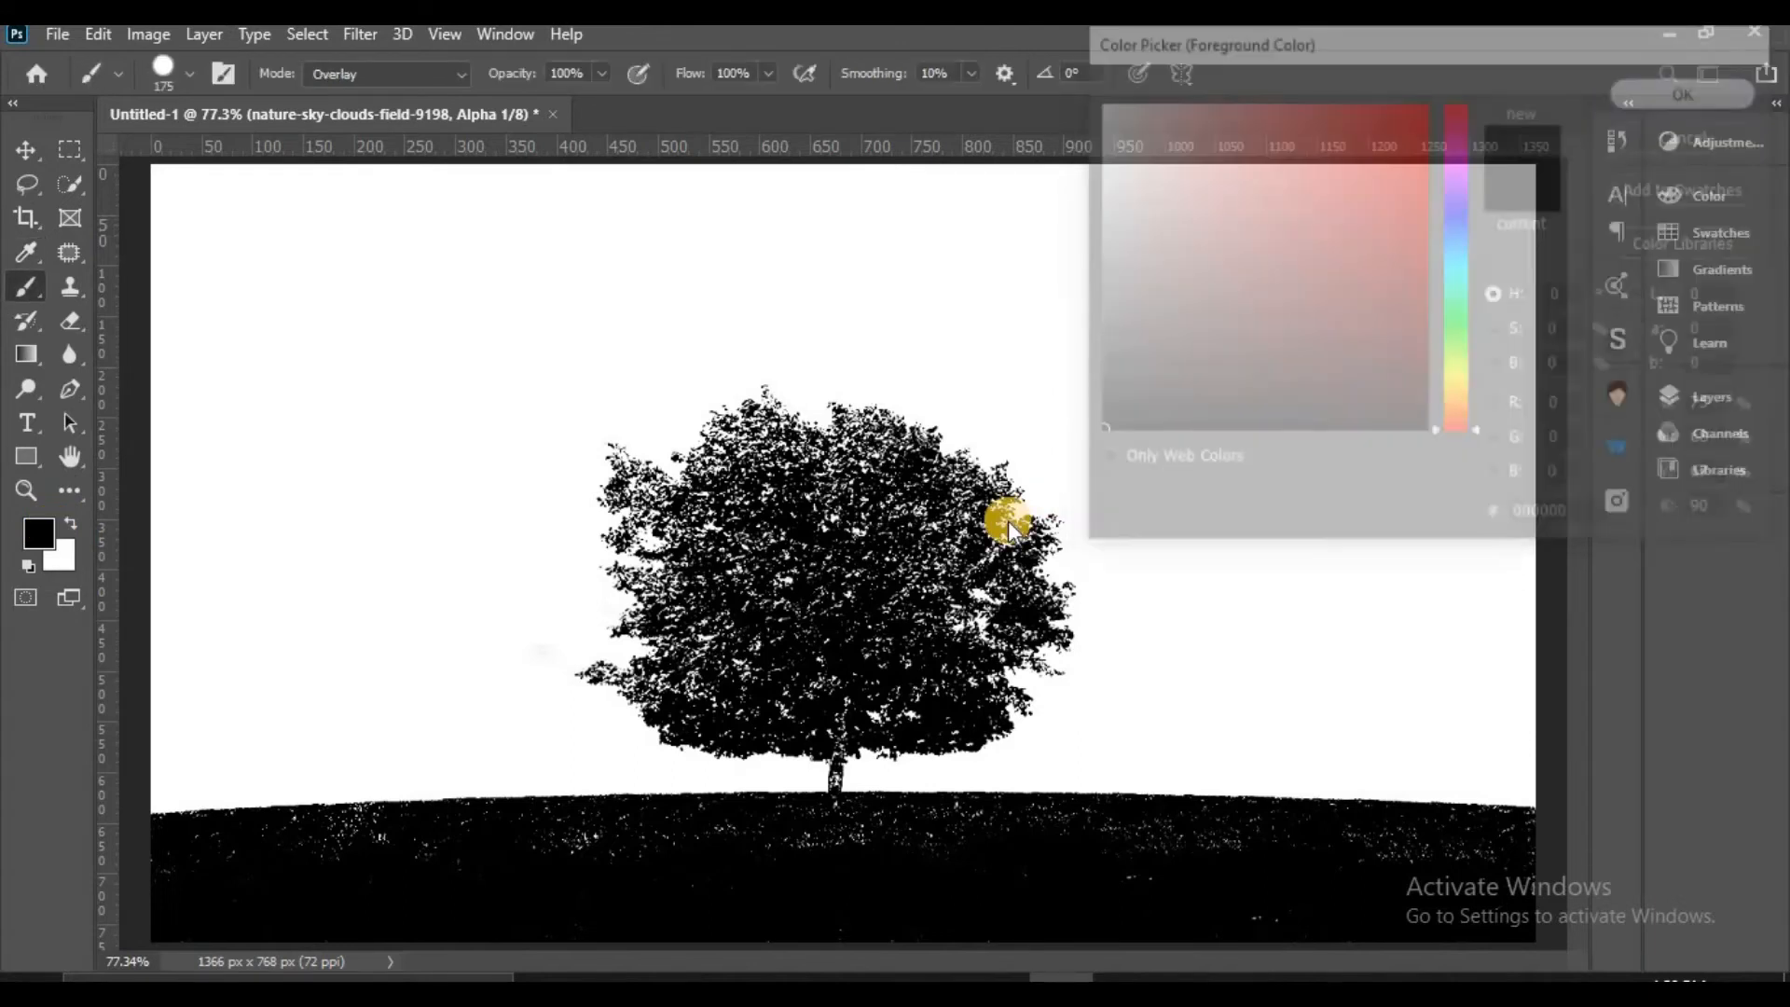
{"action": "mouse_move", "coordinate": [816, 897]}
{"action": "left_mouse_down"}
{"action": "mouse_move", "coordinate": [751, 875]}
{"action": "mouse_move", "coordinate": [570, 892]}
{"action": "mouse_move", "coordinate": [204, 876]}
{"action": "mouse_move", "coordinate": [815, 879]}
{"action": "mouse_move", "coordinate": [1245, 825]}
{"action": "mouse_move", "coordinate": [1552, 813]}
{"action": "mouse_move", "coordinate": [1318, 874]}
{"action": "left_mouse_up"}
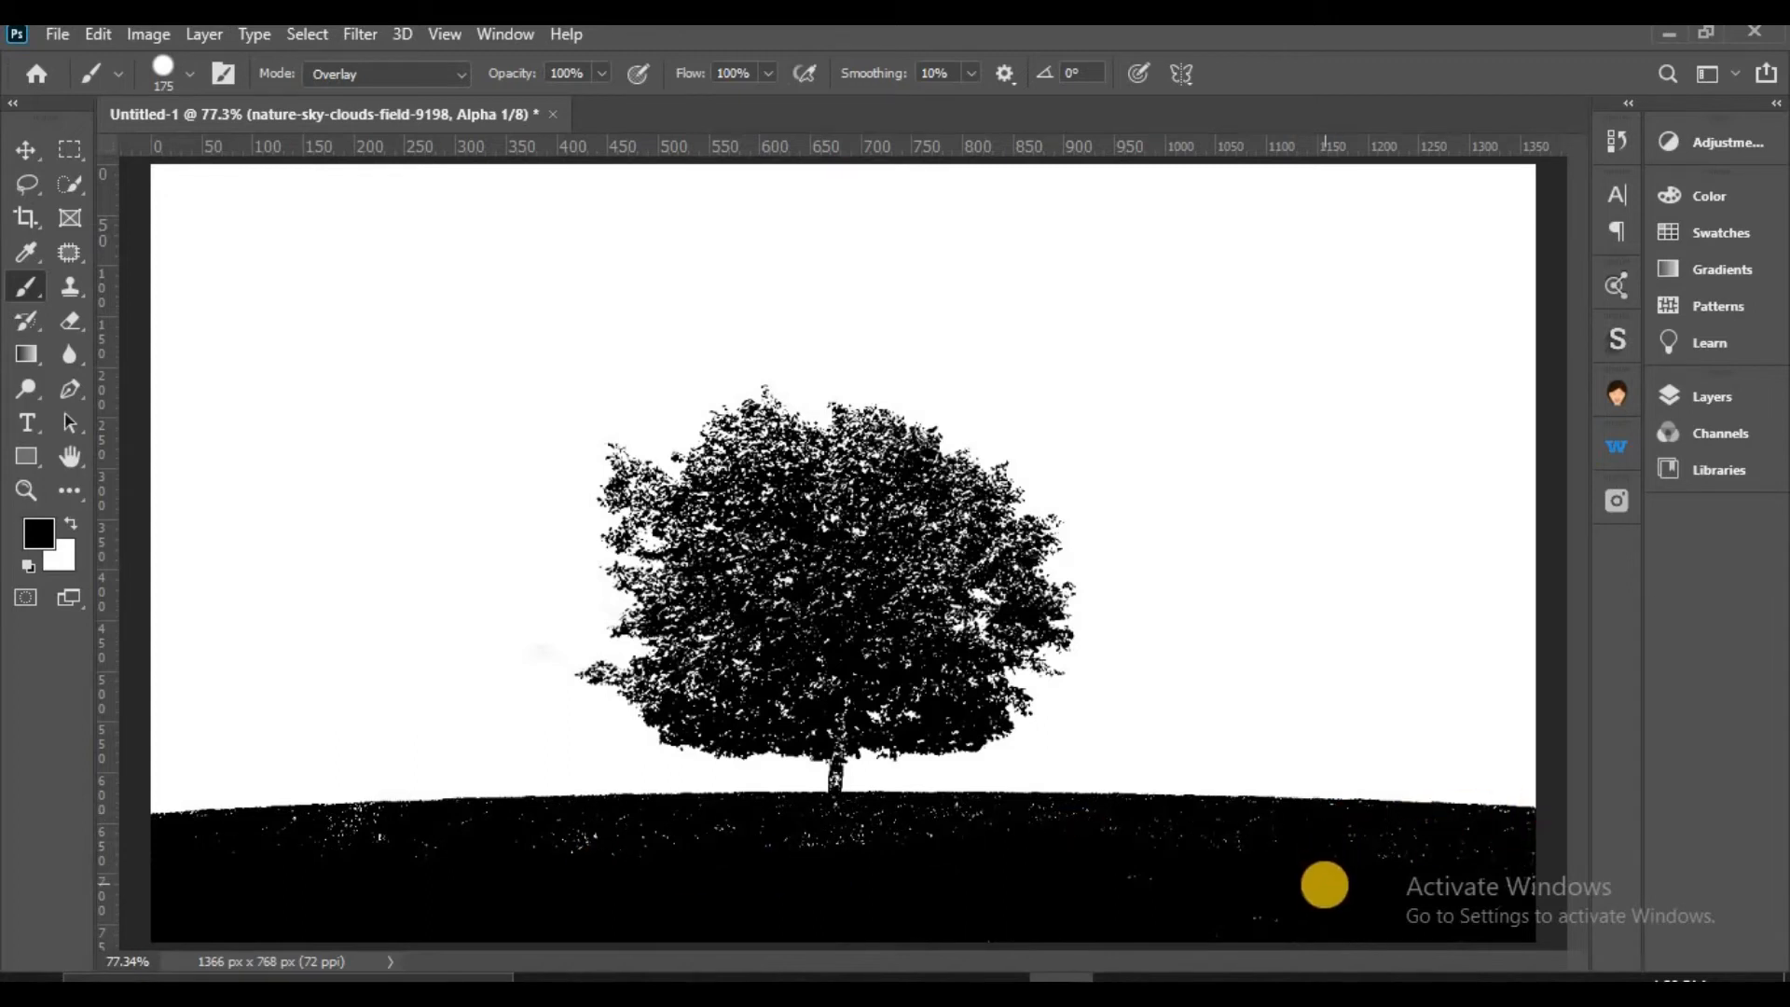
{"action": "left_click_drag", "start_coordinate": [1063, 897], "coordinate": [924, 912]}
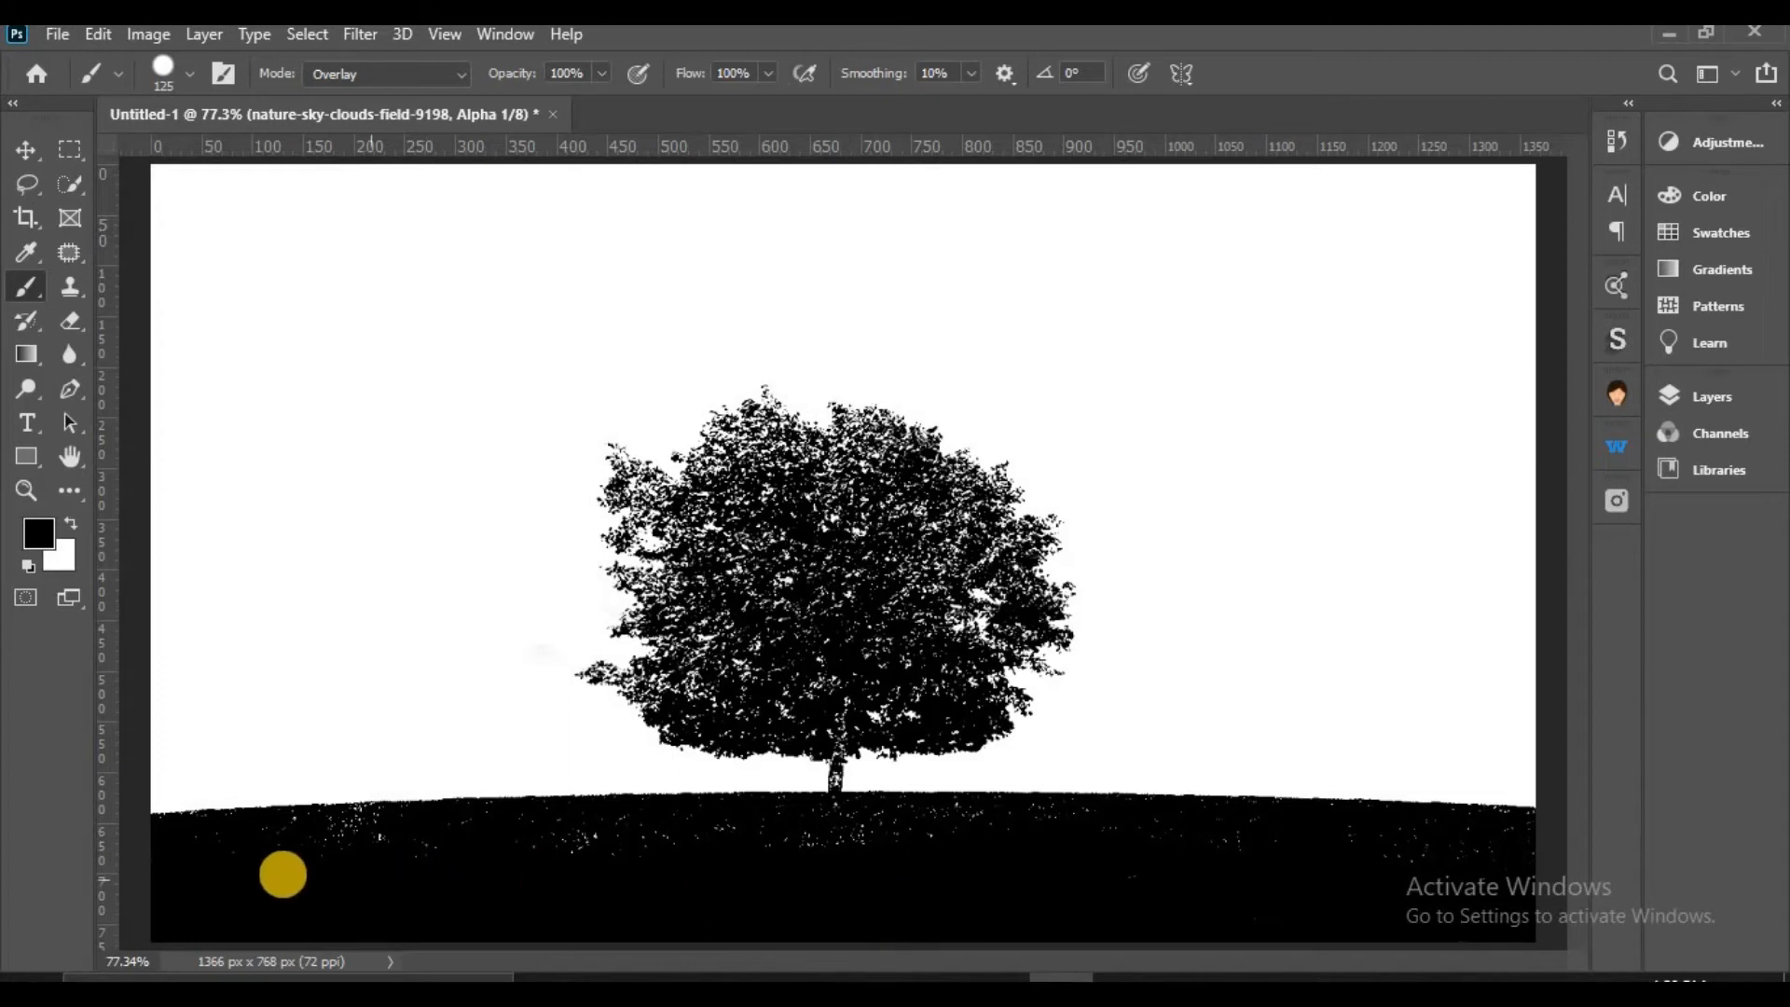
{"action": "mouse_move", "coordinate": [188, 859]}
{"action": "left_mouse_down"}
{"action": "mouse_move", "coordinate": [1508, 856]}
{"action": "mouse_move", "coordinate": [1362, 878]}
{"action": "left_mouse_up"}
Darken the tree with black Overlay strokes and clear the stray marks beside its foliage with white
{"action": "mouse_move", "coordinate": [868, 781]}
{"action": "left_mouse_down"}
{"action": "mouse_move", "coordinate": [807, 691]}
{"action": "mouse_move", "coordinate": [848, 790]}
{"action": "mouse_move", "coordinate": [886, 529]}
{"action": "mouse_move", "coordinate": [835, 691]}
{"action": "mouse_move", "coordinate": [829, 586]}
{"action": "mouse_move", "coordinate": [848, 525]}
{"action": "mouse_move", "coordinate": [826, 732]}
{"action": "mouse_move", "coordinate": [874, 912]}
{"action": "mouse_move", "coordinate": [778, 596]}
{"action": "mouse_move", "coordinate": [772, 663]}
{"action": "mouse_move", "coordinate": [502, 643]}
{"action": "mouse_move", "coordinate": [678, 625]}
{"action": "mouse_move", "coordinate": [921, 662]}
{"action": "mouse_move", "coordinate": [1001, 605]}
{"action": "mouse_move", "coordinate": [658, 488]}
{"action": "mouse_move", "coordinate": [703, 447]}
{"action": "mouse_move", "coordinate": [993, 457]}
{"action": "mouse_move", "coordinate": [574, 456]}
{"action": "mouse_move", "coordinate": [1057, 474]}
{"action": "mouse_move", "coordinate": [662, 387]}
{"action": "mouse_move", "coordinate": [1034, 515]}
{"action": "mouse_move", "coordinate": [529, 576]}
{"action": "mouse_move", "coordinate": [907, 682]}
{"action": "mouse_move", "coordinate": [833, 720]}
{"action": "mouse_move", "coordinate": [632, 725]}
{"action": "mouse_move", "coordinate": [725, 697]}
{"action": "mouse_move", "coordinate": [1038, 705]}
{"action": "mouse_move", "coordinate": [476, 673]}
{"action": "mouse_move", "coordinate": [976, 699]}
{"action": "mouse_move", "coordinate": [990, 571]}
{"action": "mouse_move", "coordinate": [910, 542]}
{"action": "mouse_move", "coordinate": [1021, 581]}
{"action": "mouse_move", "coordinate": [851, 596]}
{"action": "mouse_move", "coordinate": [749, 575]}
{"action": "mouse_move", "coordinate": [687, 550]}
{"action": "mouse_move", "coordinate": [632, 483]}
{"action": "mouse_move", "coordinate": [653, 525]}
{"action": "mouse_move", "coordinate": [639, 652]}
{"action": "mouse_move", "coordinate": [595, 632]}
{"action": "mouse_move", "coordinate": [602, 605]}
{"action": "mouse_move", "coordinate": [563, 636]}
{"action": "left_mouse_up"}
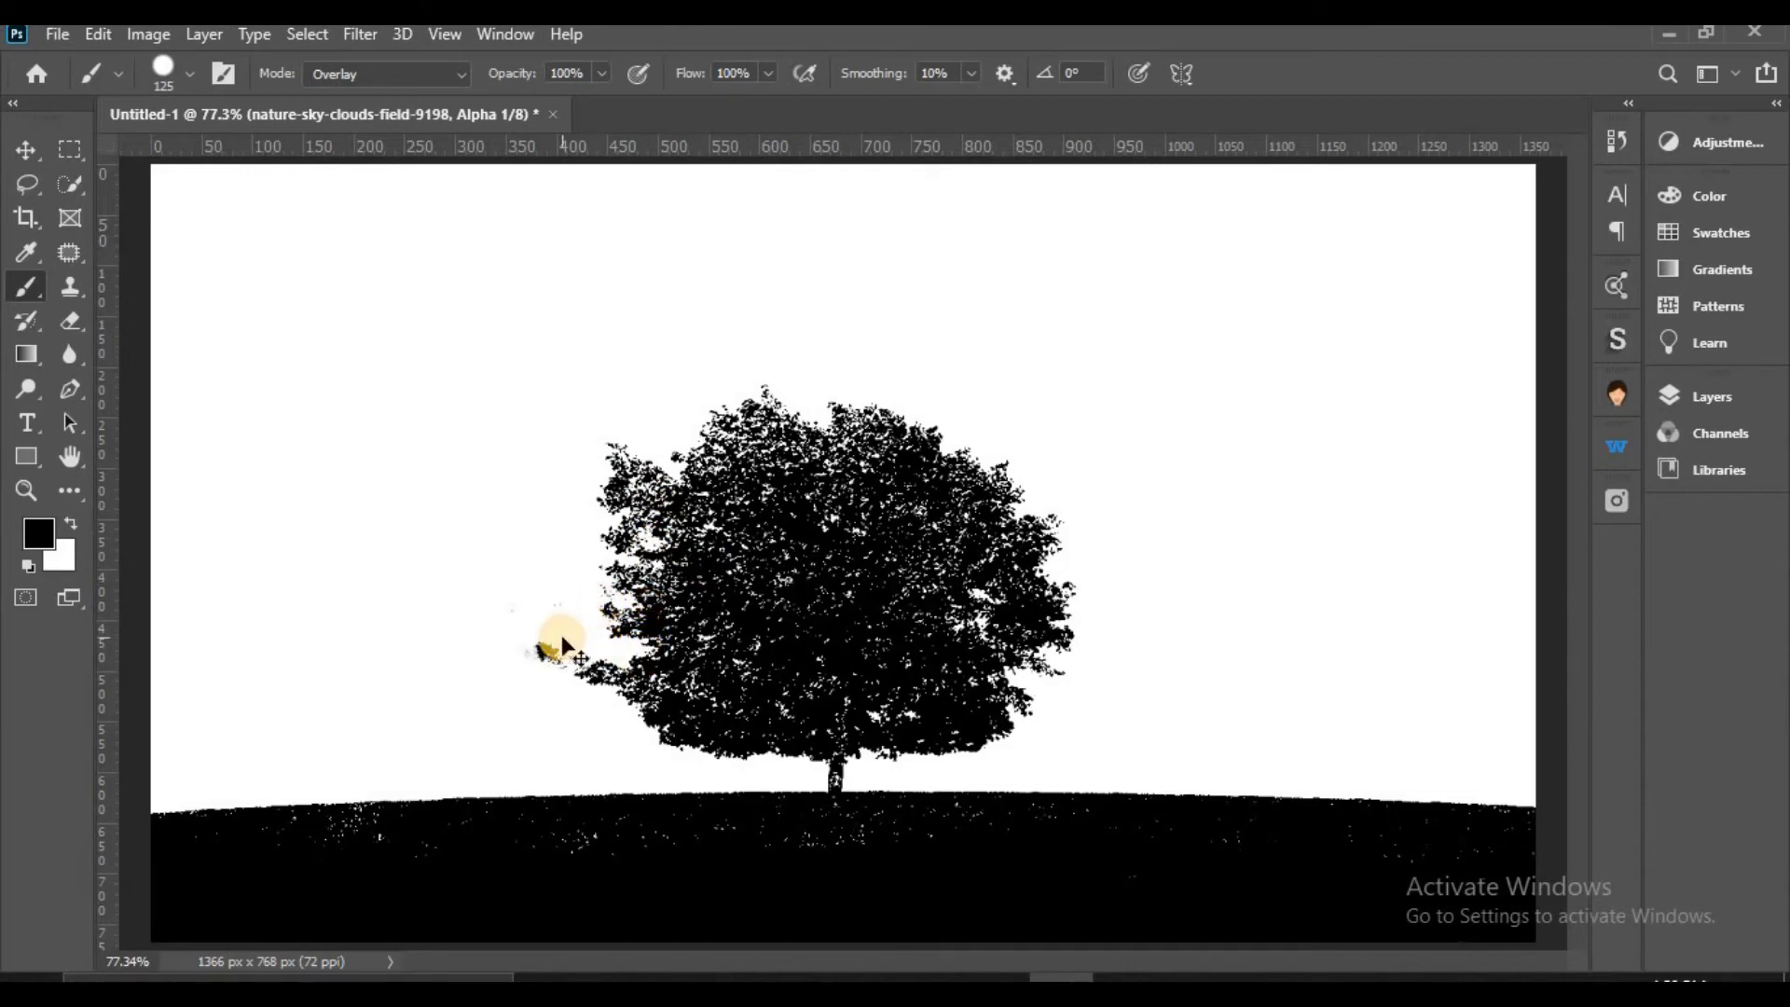
{"action": "left_click", "coordinate": [562, 642]}
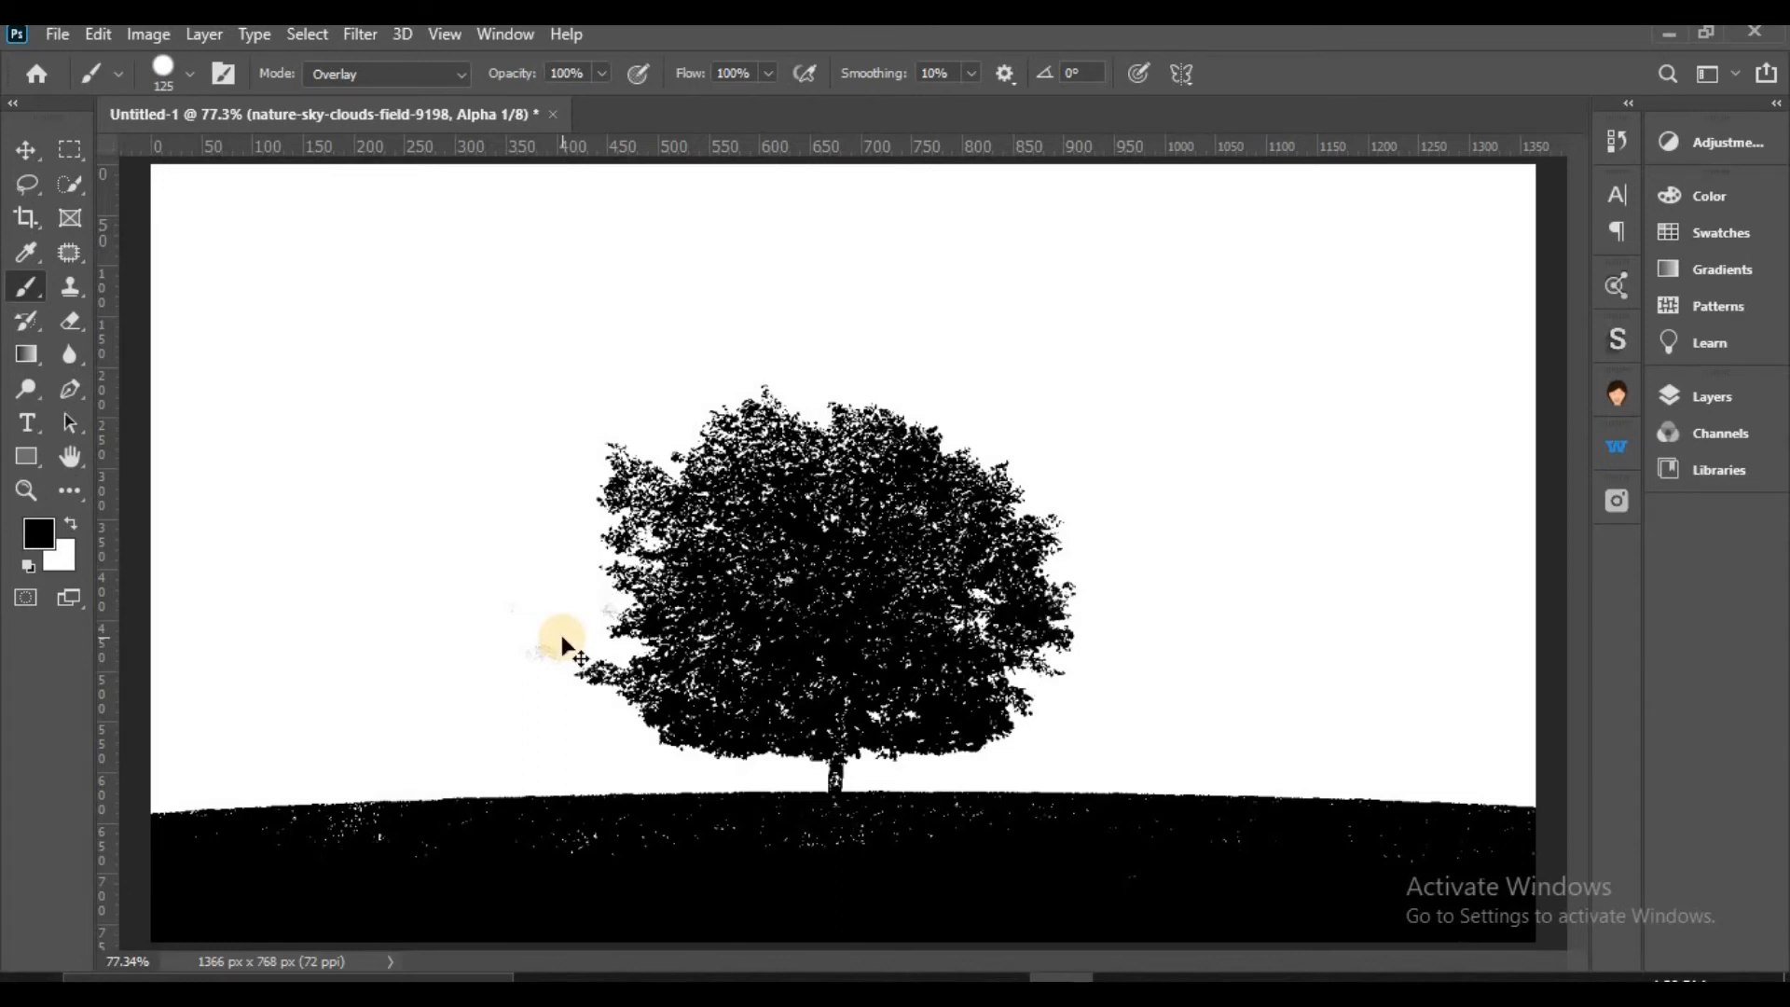
{"action": "left_click", "coordinate": [773, 637]}
{"action": "mouse_move", "coordinate": [851, 601]}
{"action": "left_mouse_down"}
{"action": "mouse_move", "coordinate": [805, 522]}
{"action": "mouse_move", "coordinate": [759, 526]}
{"action": "mouse_move", "coordinate": [1000, 571]}
{"action": "mouse_move", "coordinate": [882, 524]}
{"action": "mouse_move", "coordinate": [1059, 541]}
{"action": "mouse_move", "coordinate": [884, 617]}
{"action": "mouse_move", "coordinate": [746, 412]}
{"action": "mouse_move", "coordinate": [927, 590]}
{"action": "mouse_move", "coordinate": [726, 494]}
{"action": "mouse_move", "coordinate": [962, 732]}
{"action": "mouse_move", "coordinate": [730, 707]}
{"action": "mouse_move", "coordinate": [834, 695]}
{"action": "mouse_move", "coordinate": [721, 773]}
{"action": "mouse_move", "coordinate": [573, 671]}
{"action": "mouse_move", "coordinate": [696, 674]}
{"action": "mouse_move", "coordinate": [588, 499]}
{"action": "mouse_move", "coordinate": [663, 388]}
{"action": "mouse_move", "coordinate": [871, 588]}
{"action": "left_mouse_up"}
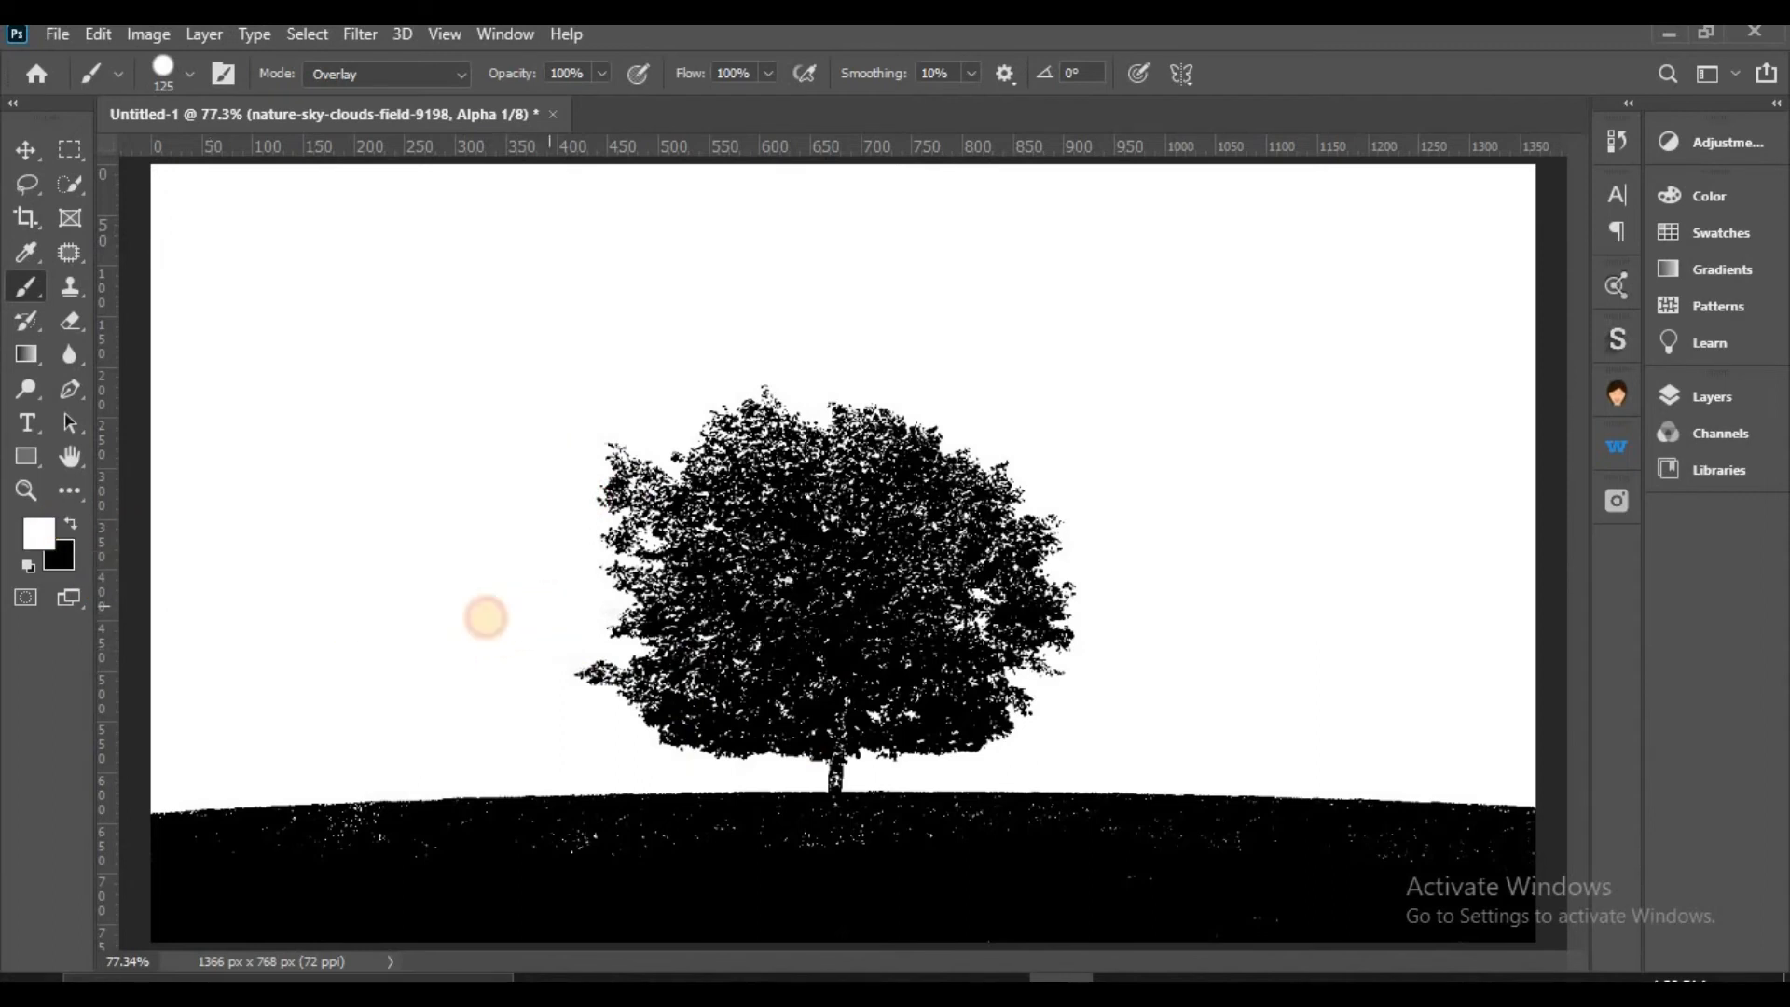
Load Alpha 1 as a selection and add it as a layer mask on the nature-sky-clouds-field-9198 layer
{"action": "left_click", "coordinate": [1692, 435]}
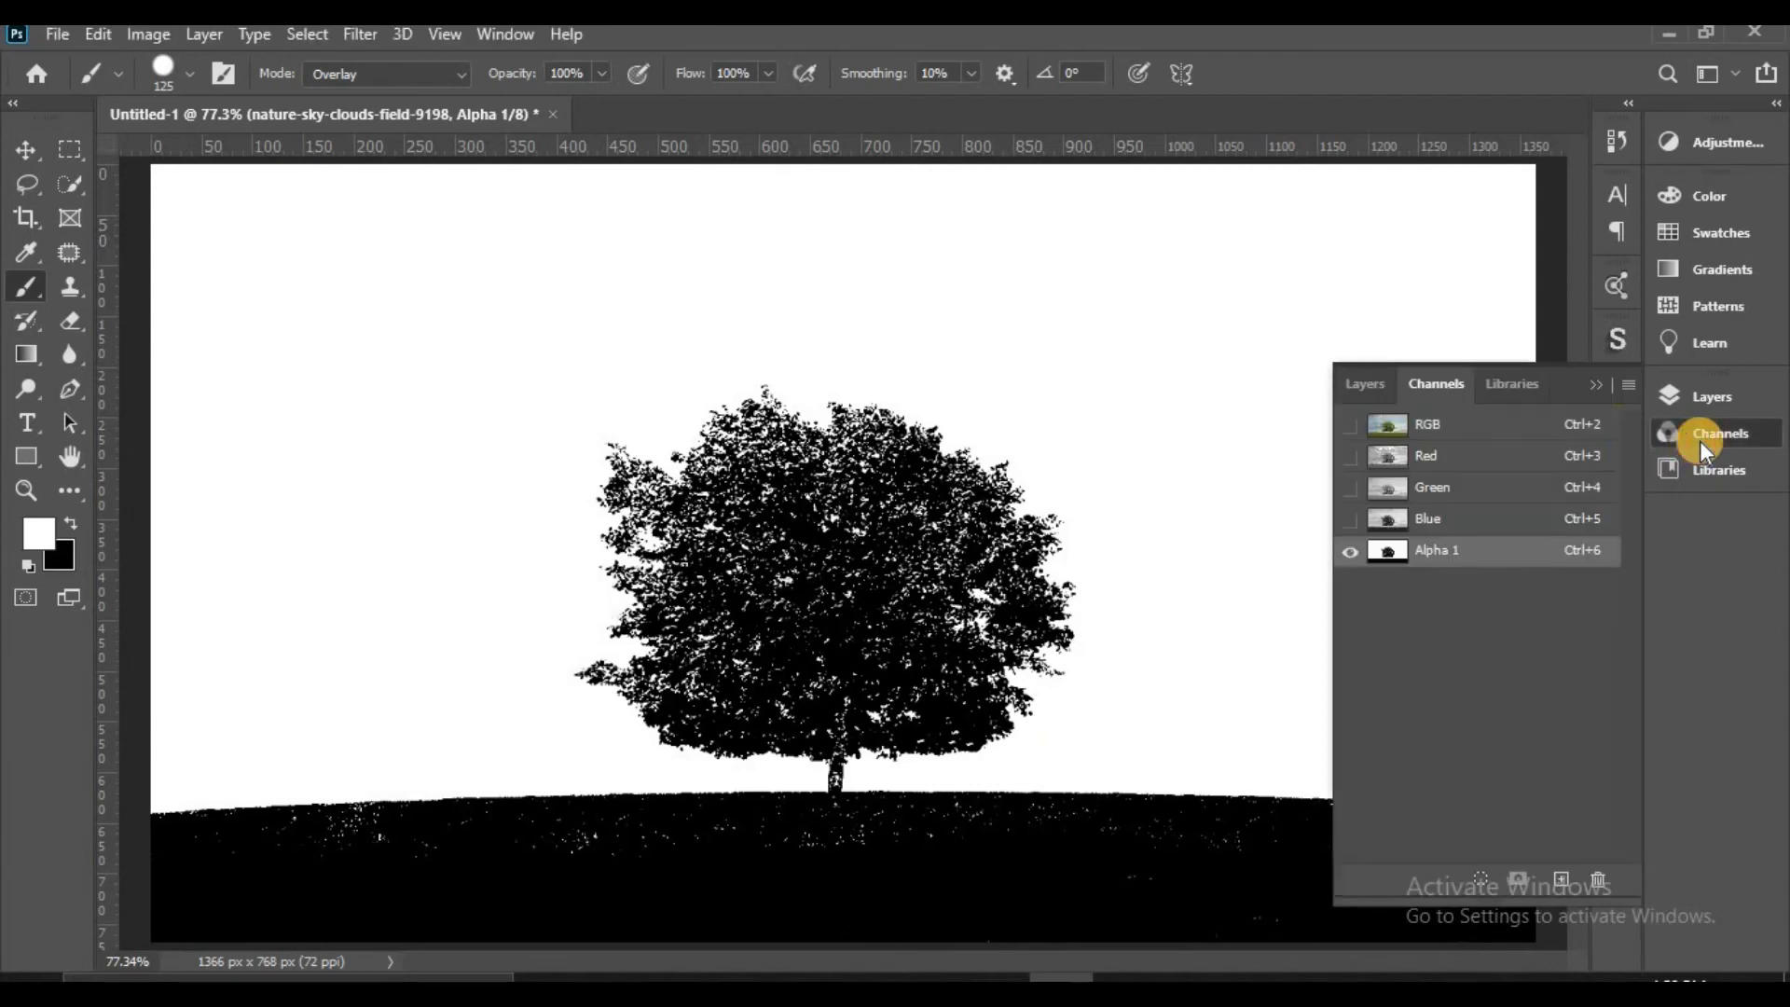
{"action": "left_click", "coordinate": [1352, 384]}
{"action": "left_click", "coordinate": [1436, 384]}
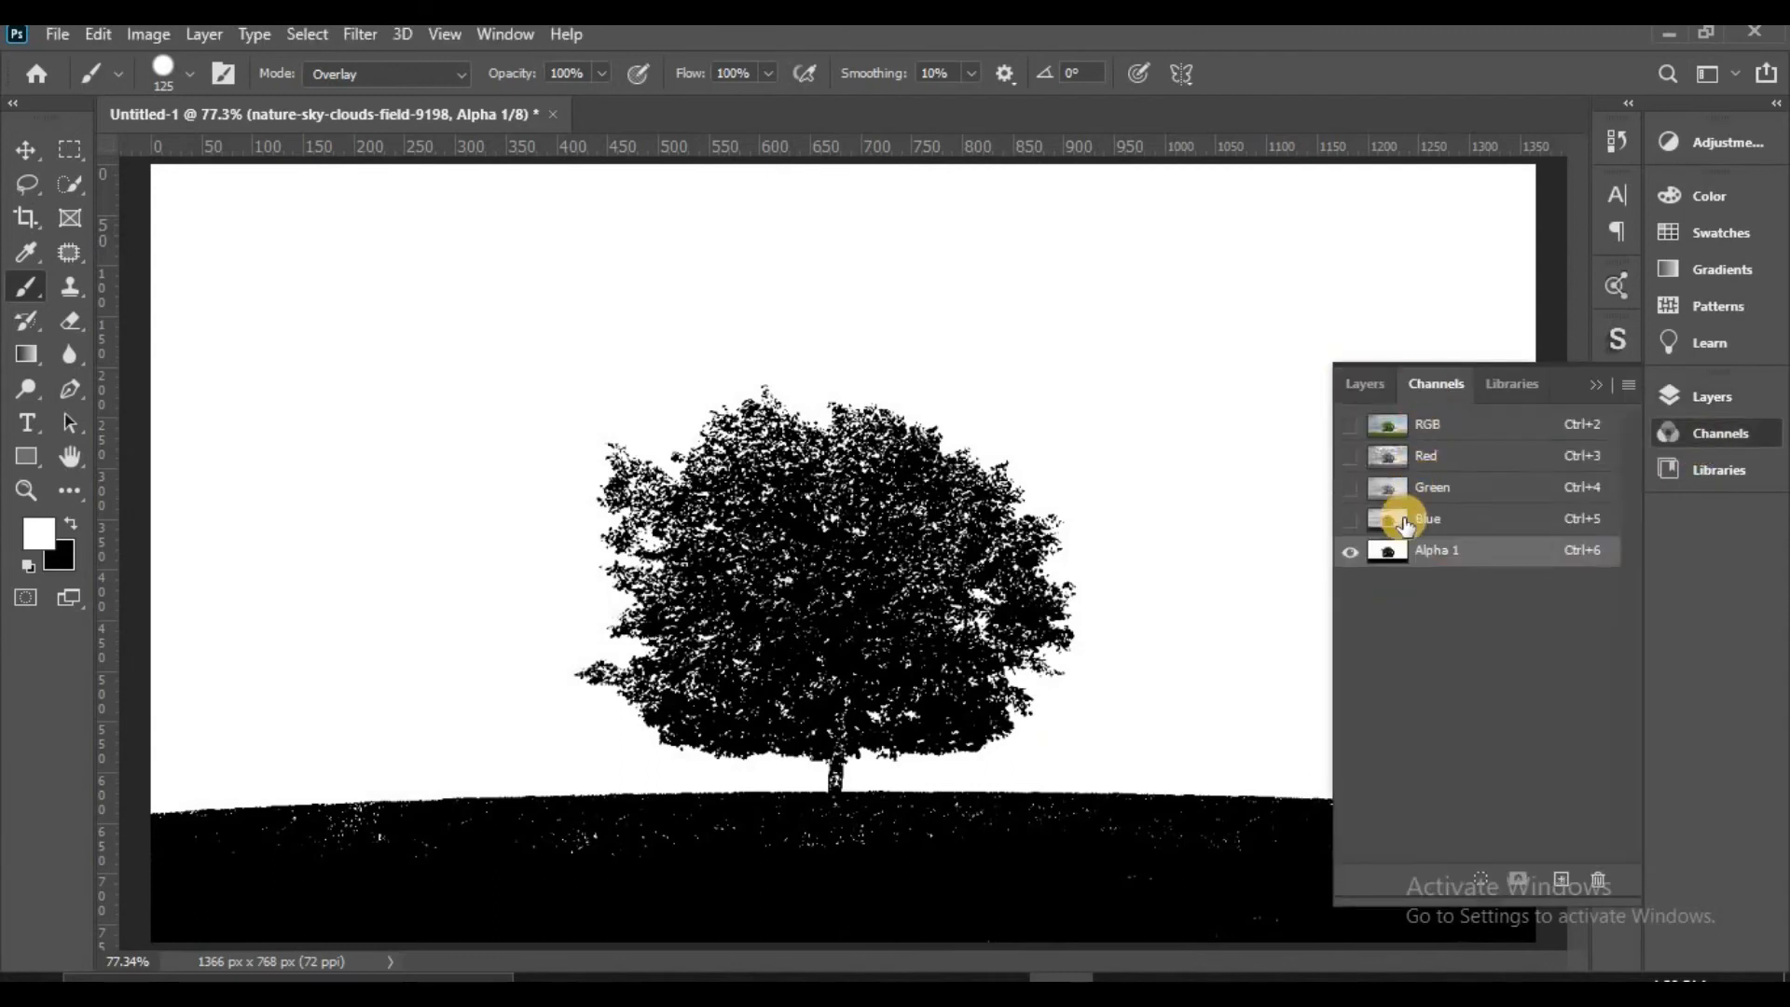
{"action": "left_click", "coordinate": [1394, 555], "text": "ctrl"}
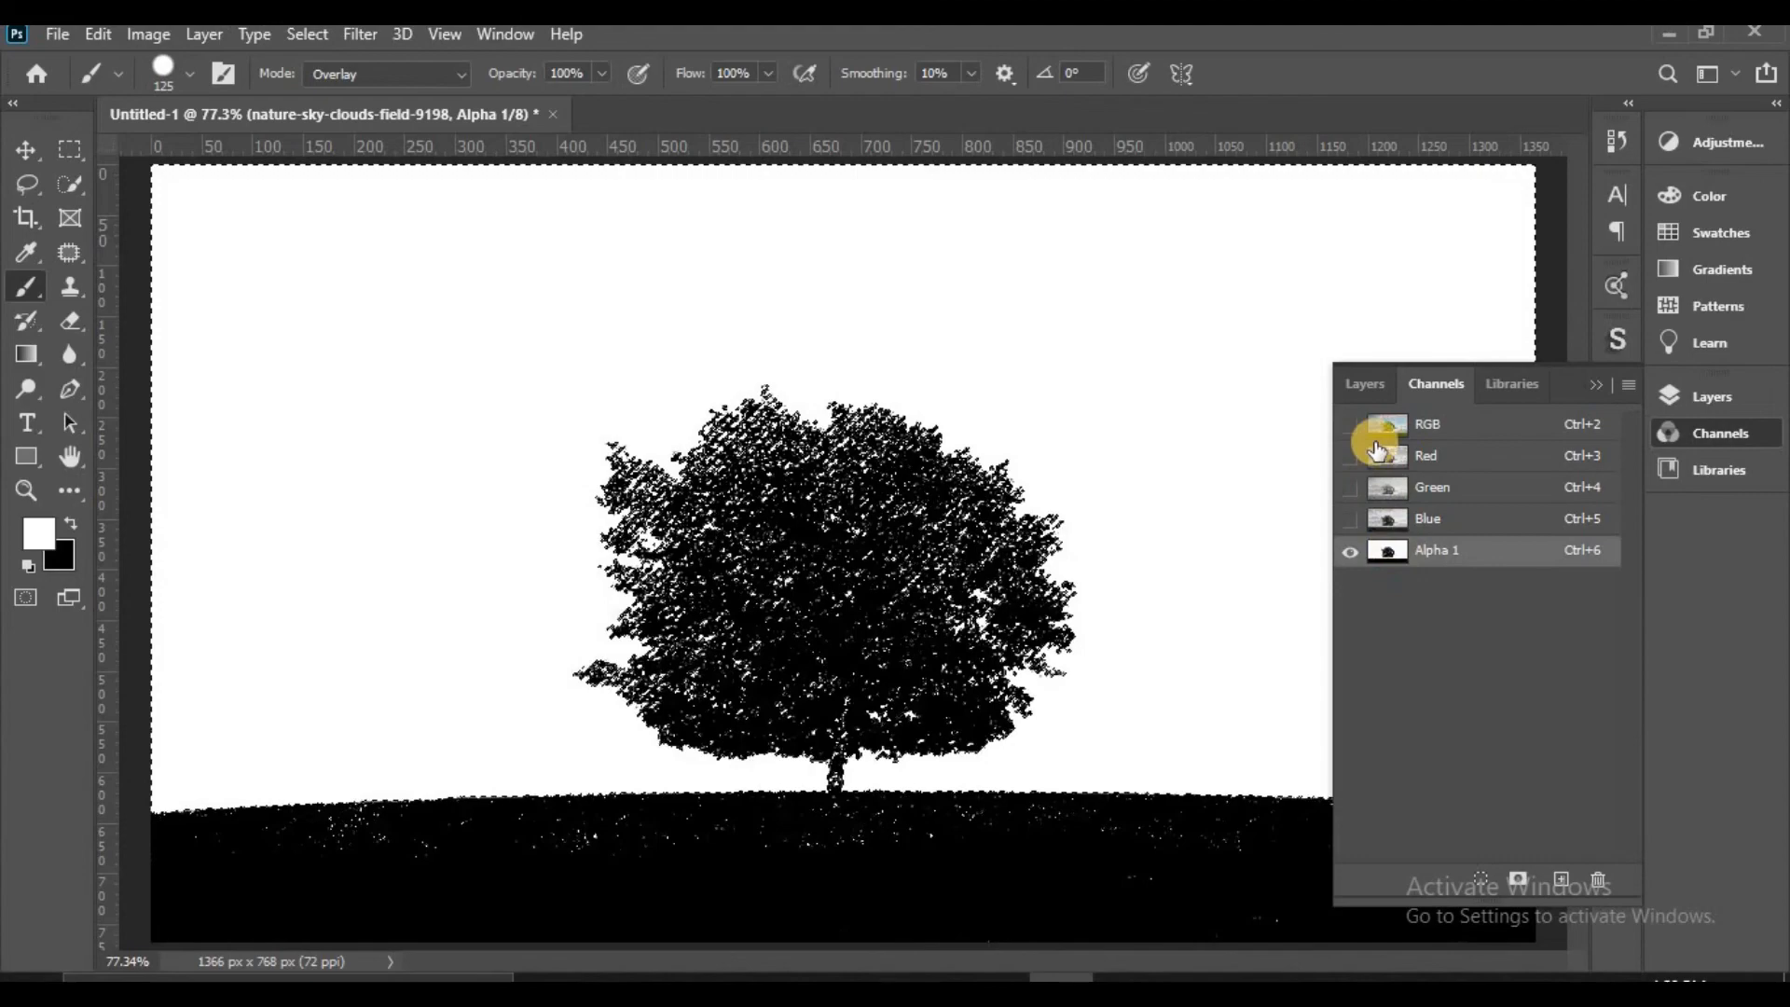
{"action": "left_click", "coordinate": [1379, 380]}
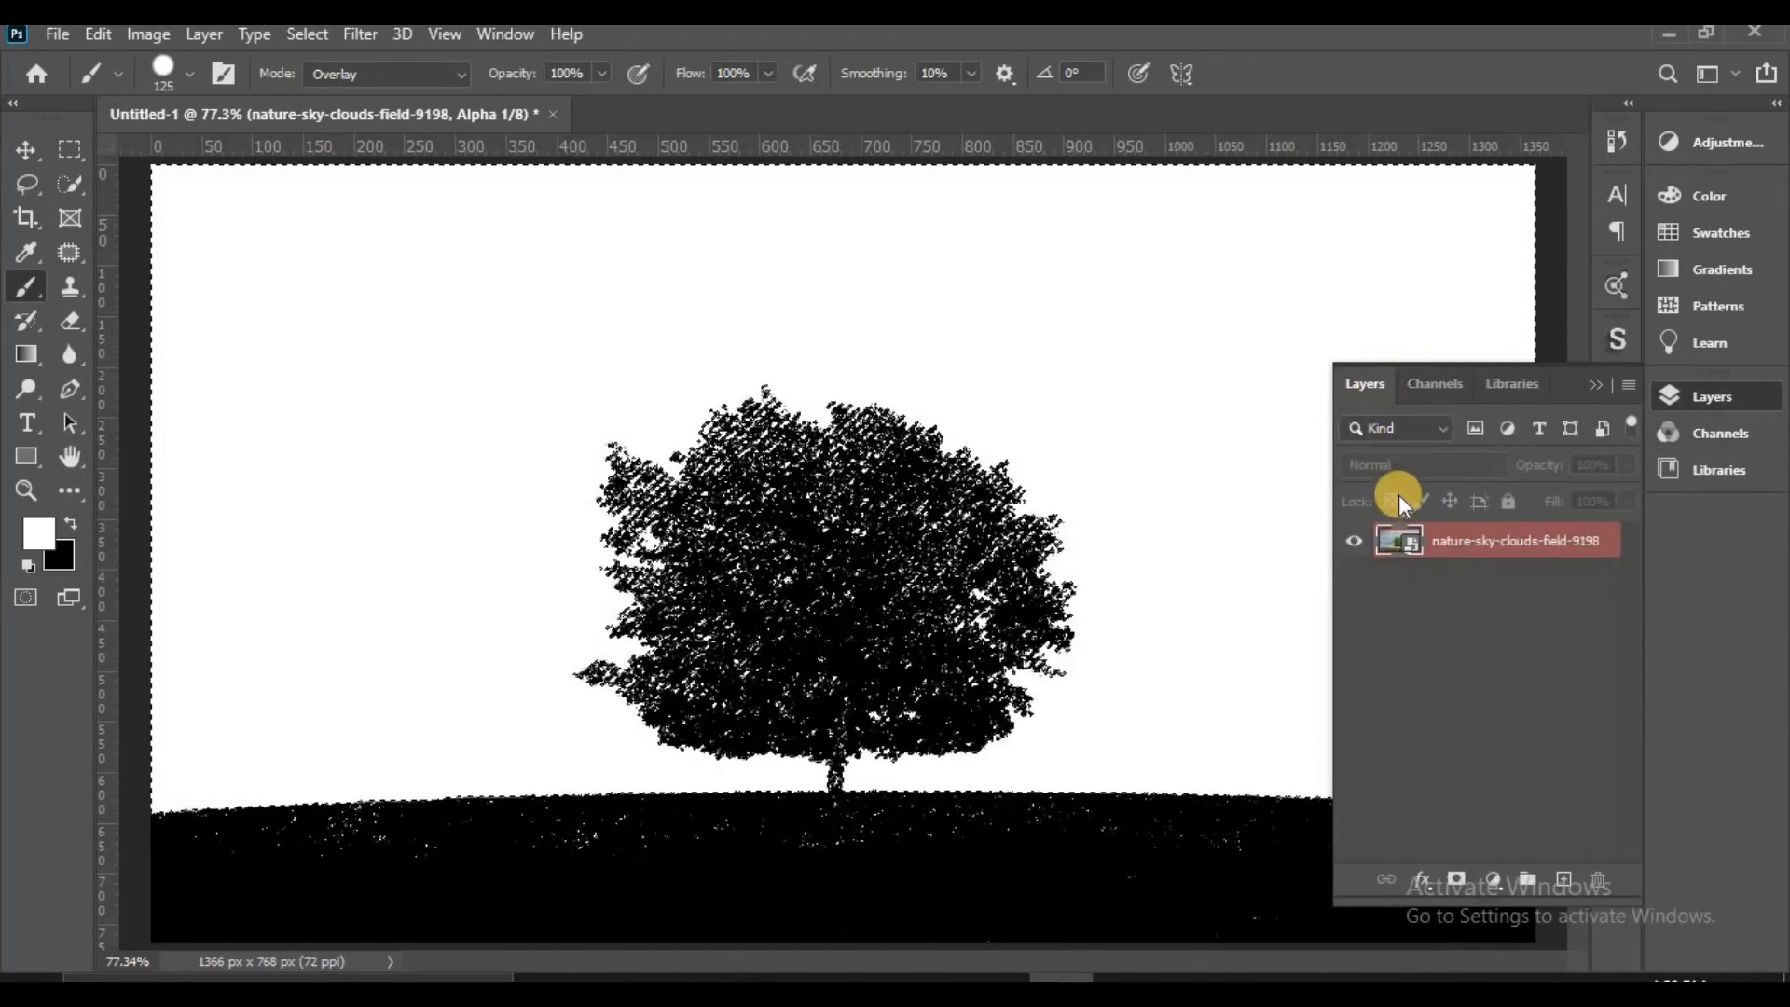
{"action": "left_click", "coordinate": [1456, 880]}
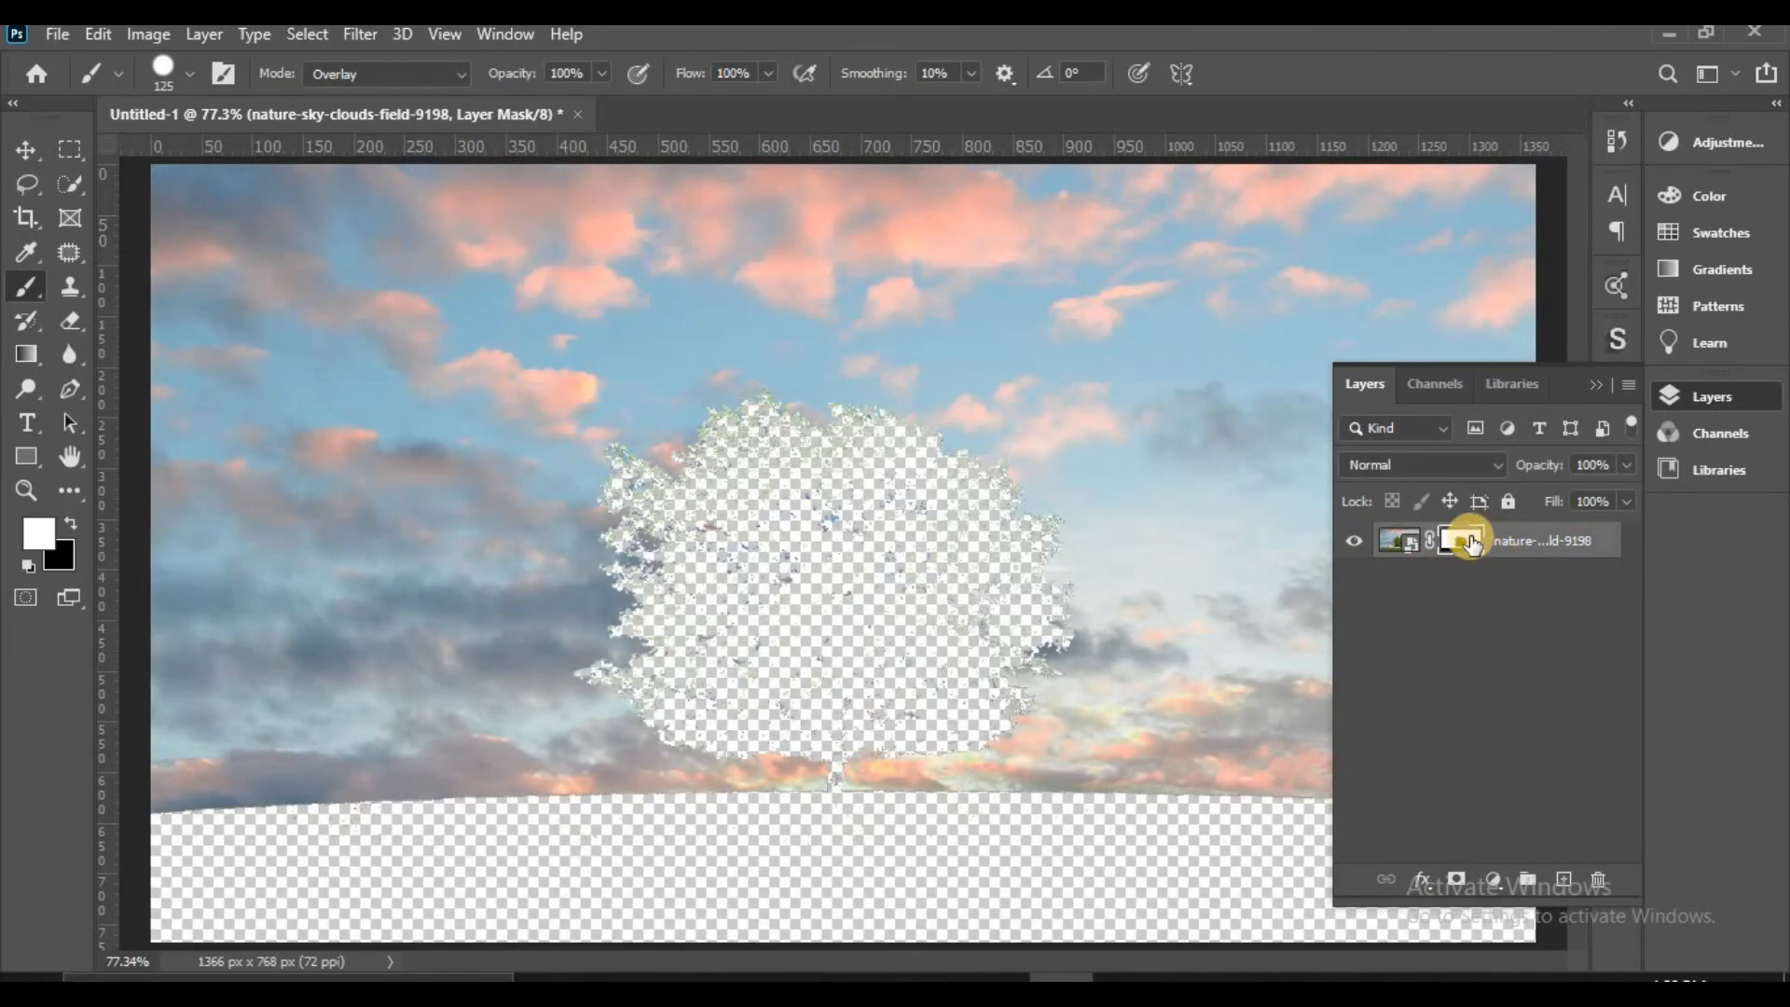
Invert the layer mask to keep the tree and ground and hide the sky, and collapse the layer list
{"action": "left_click", "coordinate": [141, 34]}
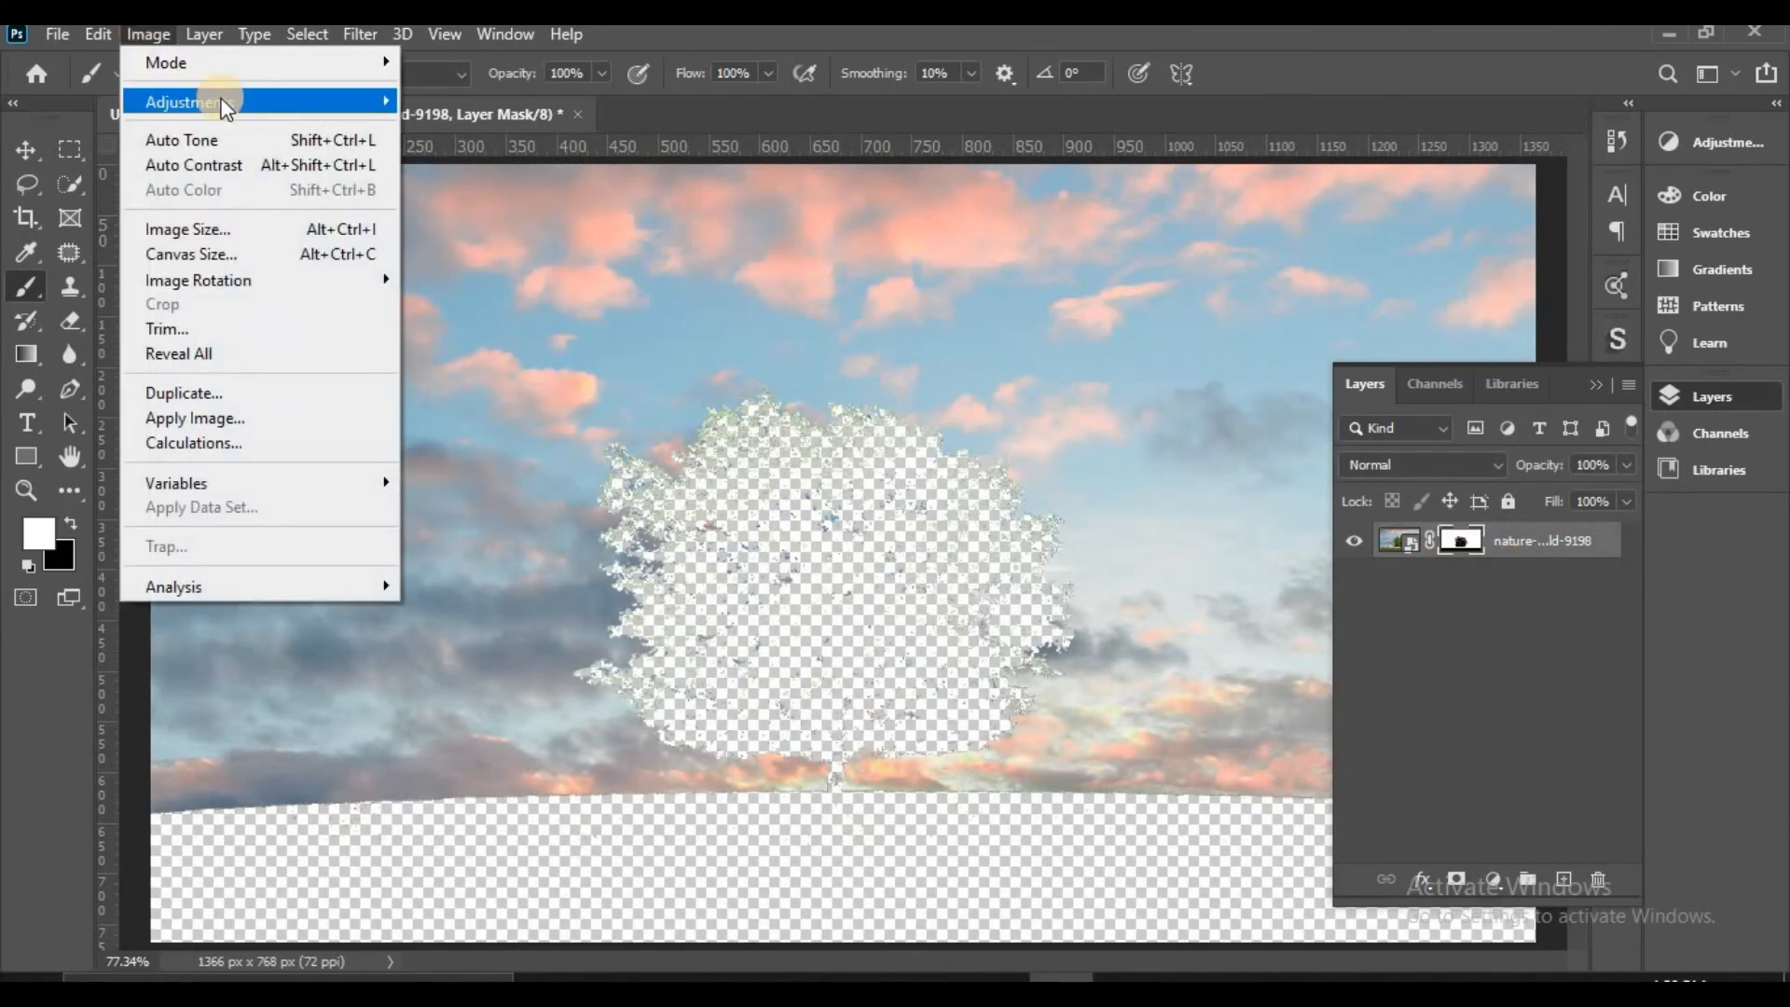
{"action": "mouse_move", "coordinate": [320, 102]}
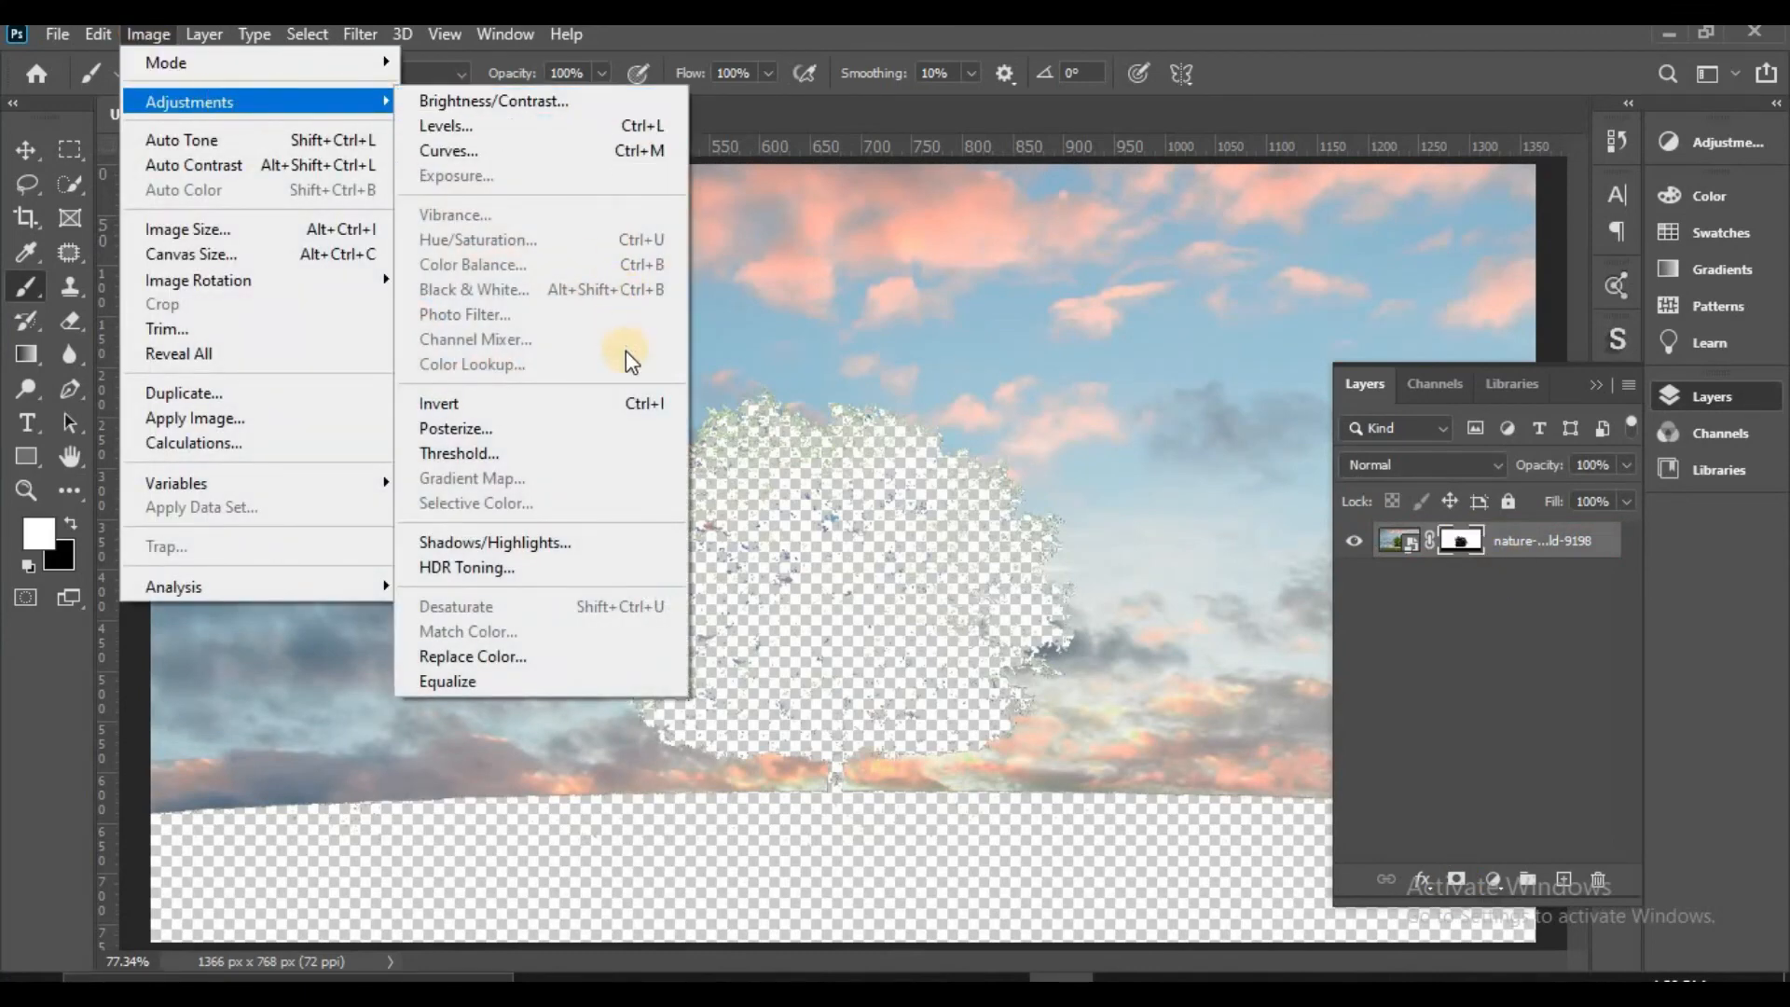
{"action": "left_click", "coordinate": [624, 401]}
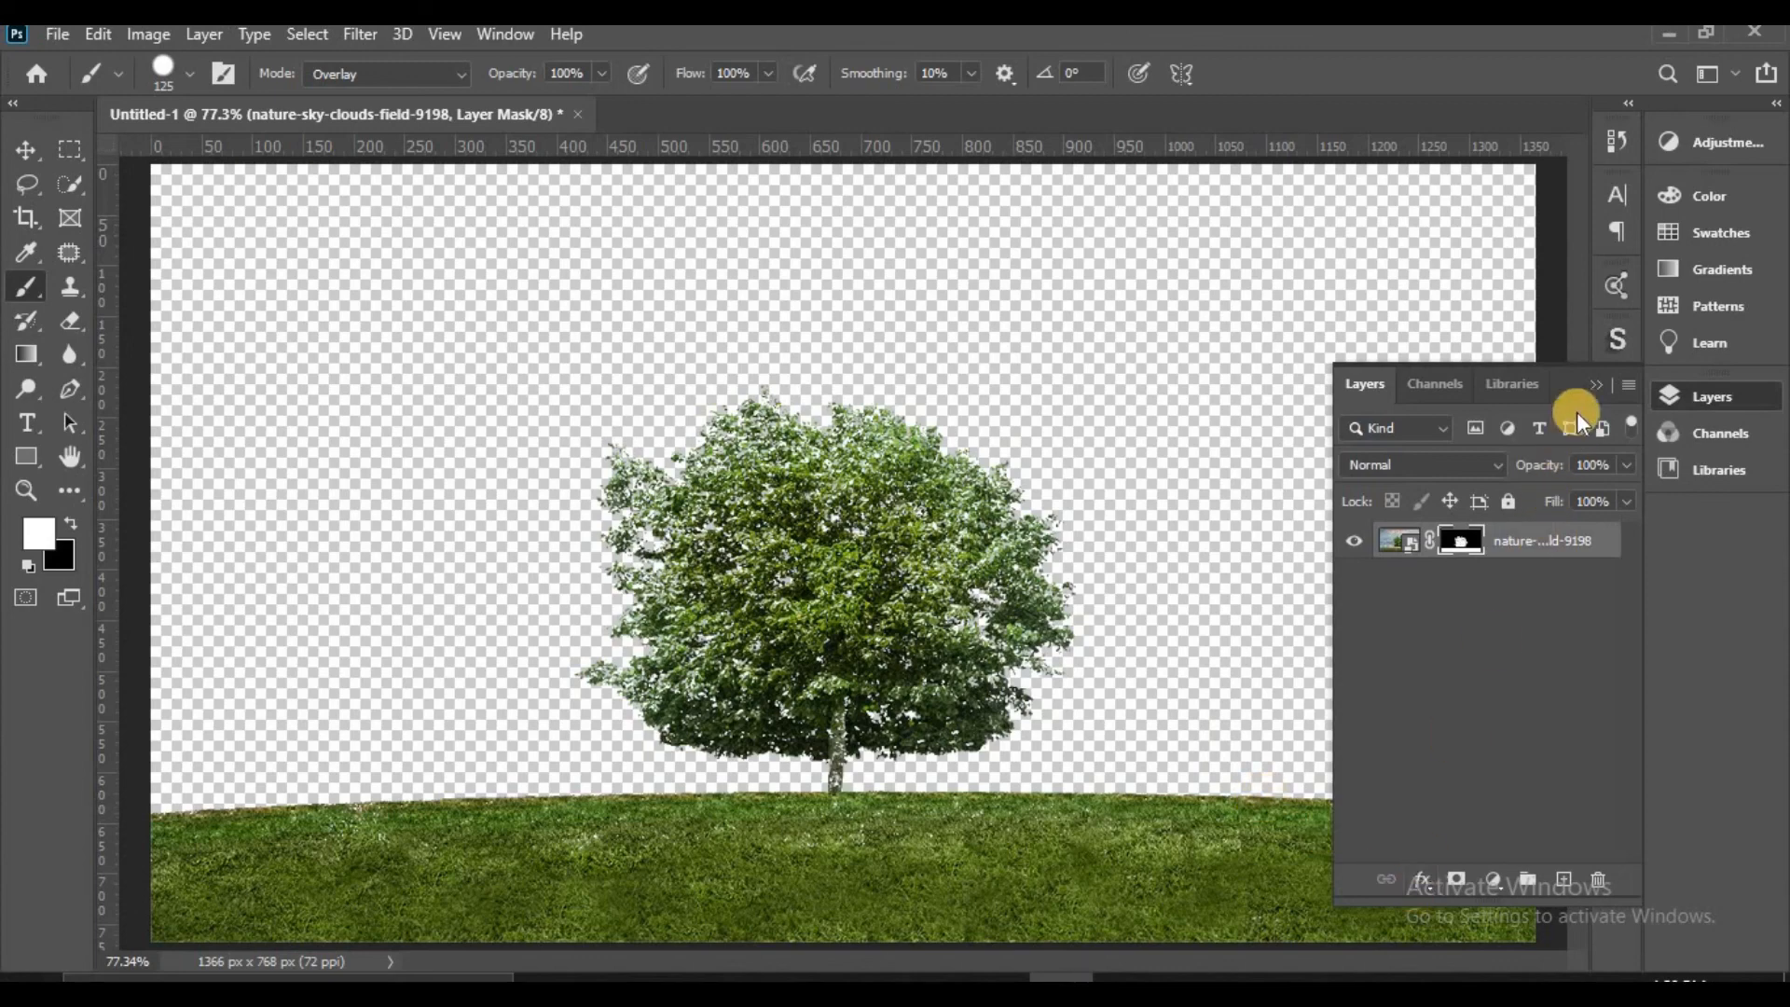
{"action": "left_click", "coordinate": [1593, 388]}
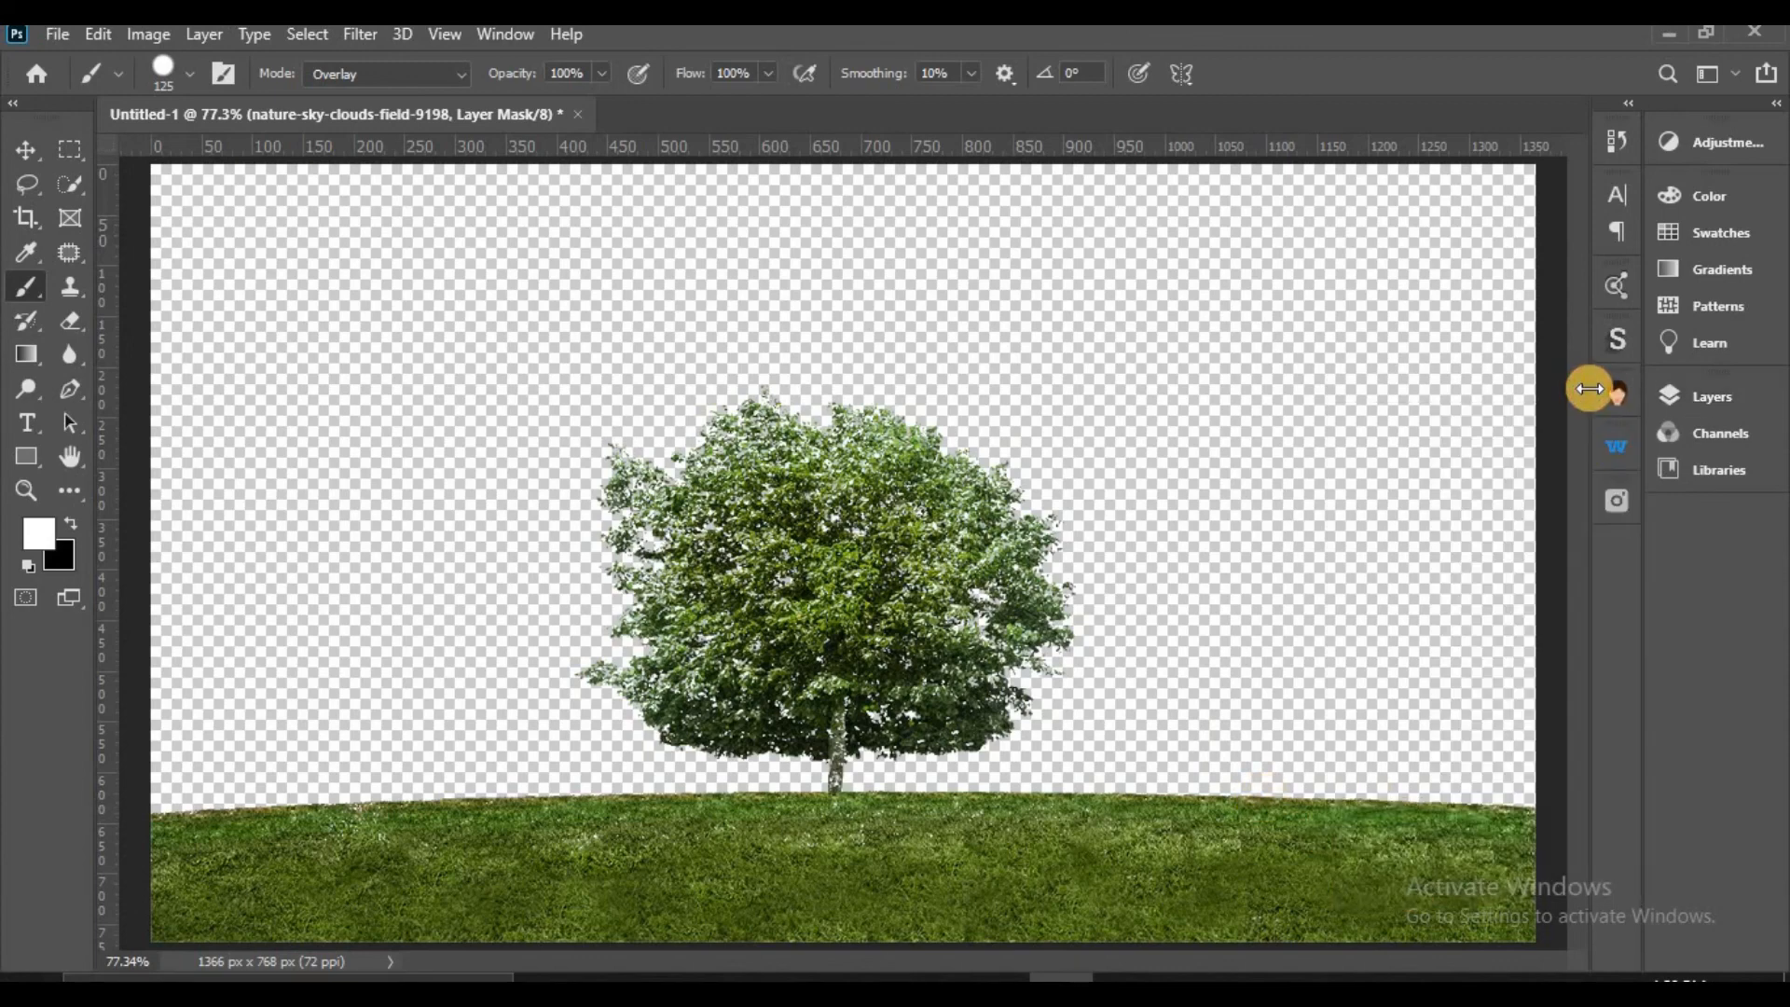